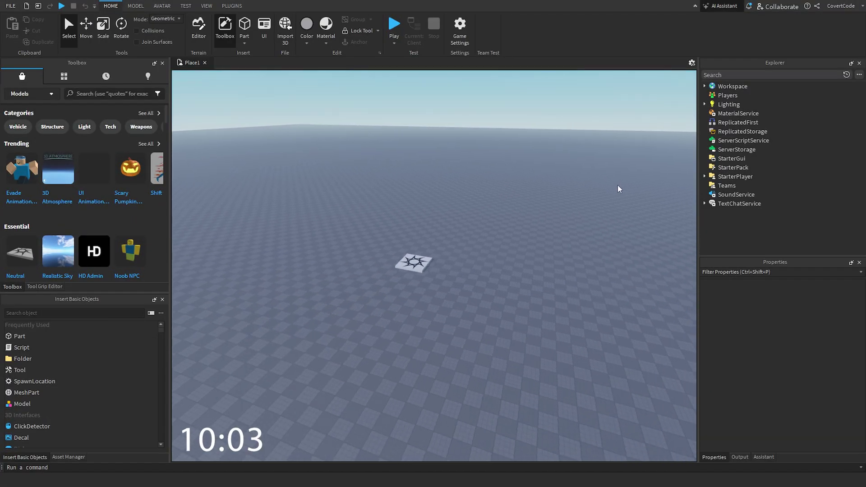
Delete the SpawnLocation and the Baseplate from the Workspace.
click(704, 86)
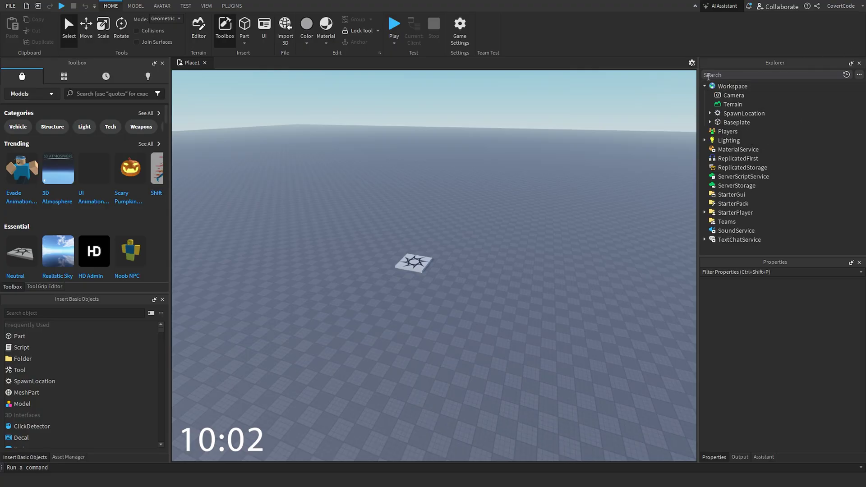
key(Delete)
click(739, 114)
key(Delete)
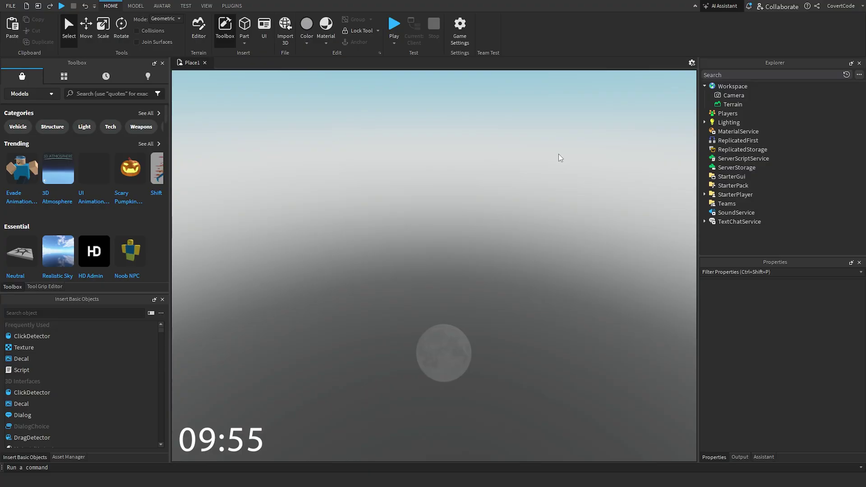
Delete all default effects under Lighting, from Atmosphere through SunRays.
click(704, 123)
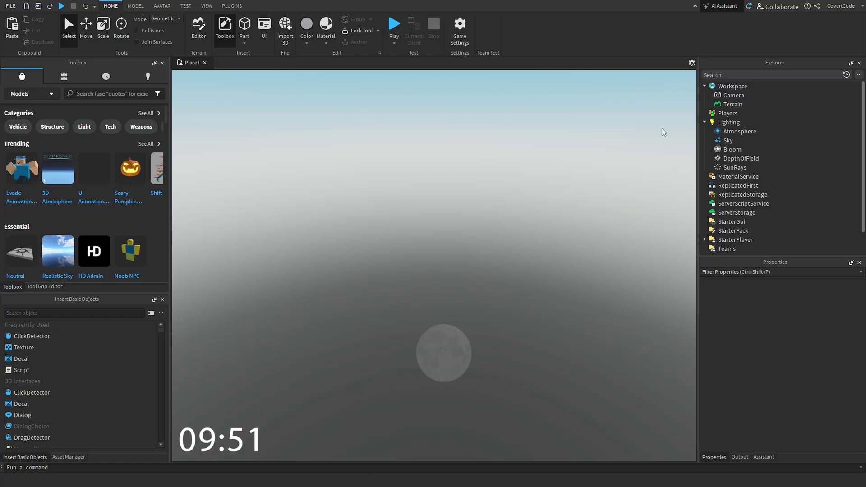
click(725, 131)
shift+click(734, 167)
key(Delete)
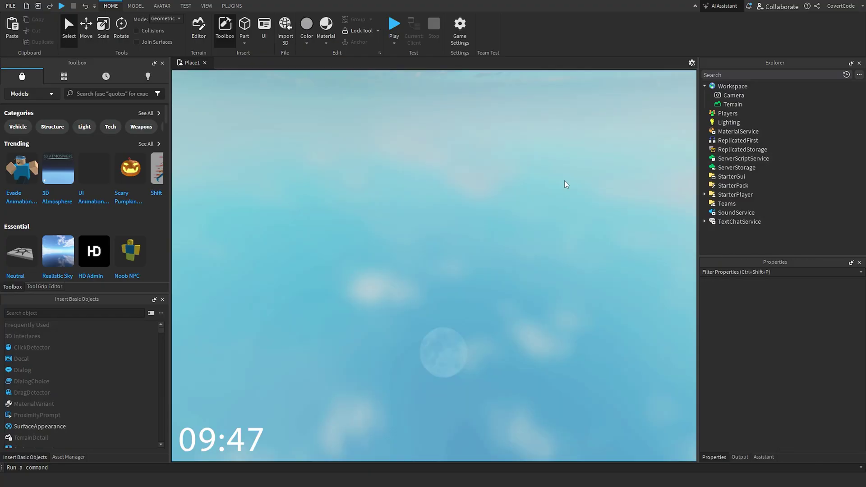
Insert a new Part into the Workspace and set its size to 20, 1, 20.
text(part)
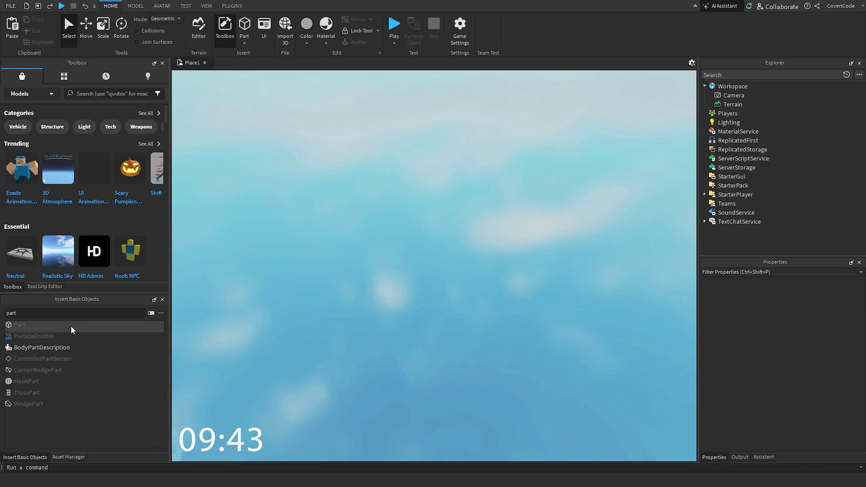
click(752, 87)
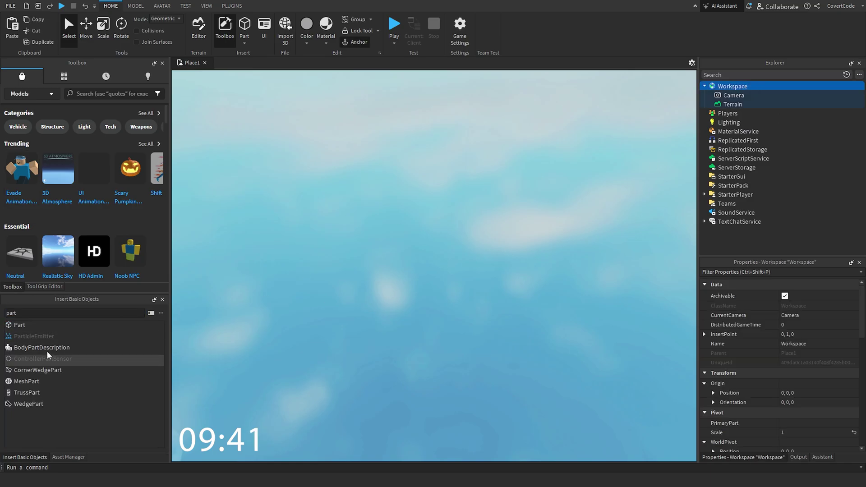
click(19, 325)
key(ctrl+4)
scroll(499, 257, down, 5)
scroll(821, 369, down, 3)
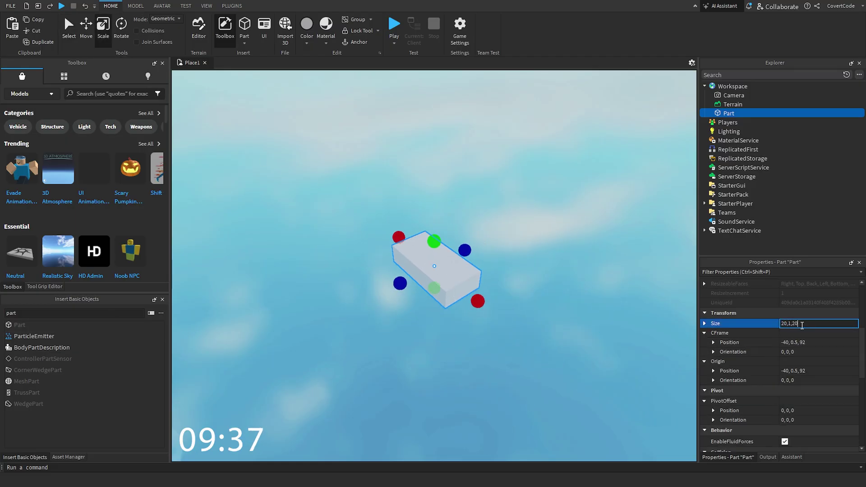
key(Return)
Anchor the platform part and set its BrickColor to Bright green.
click(804, 371)
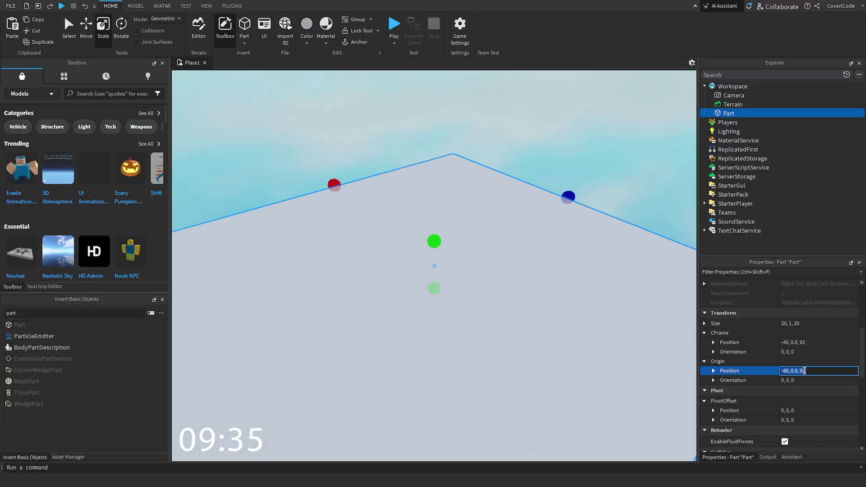
scroll(811, 375, down, 4)
scroll(814, 342, up, 9)
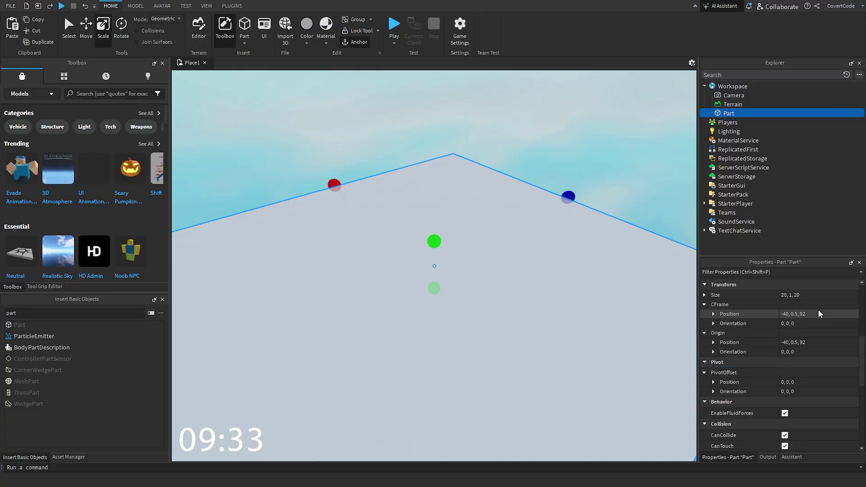
click(806, 296)
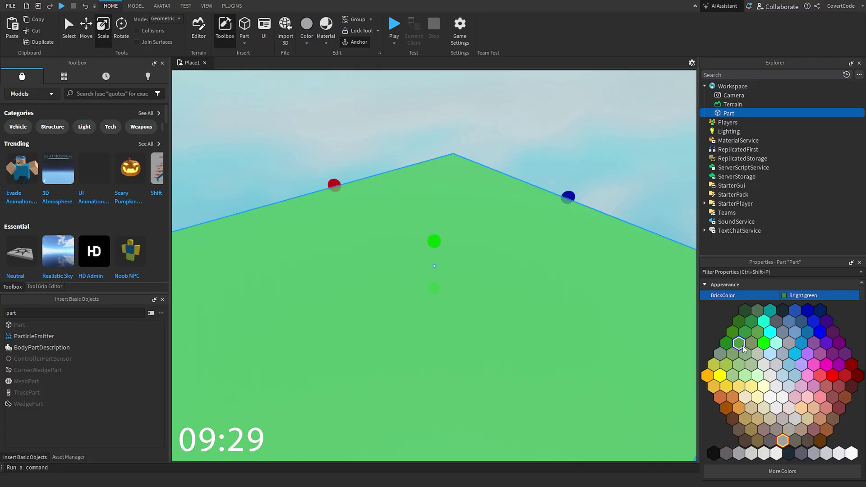
click(738, 343)
key(s)
right_drag(543, 314, 370, 221)
key(a)
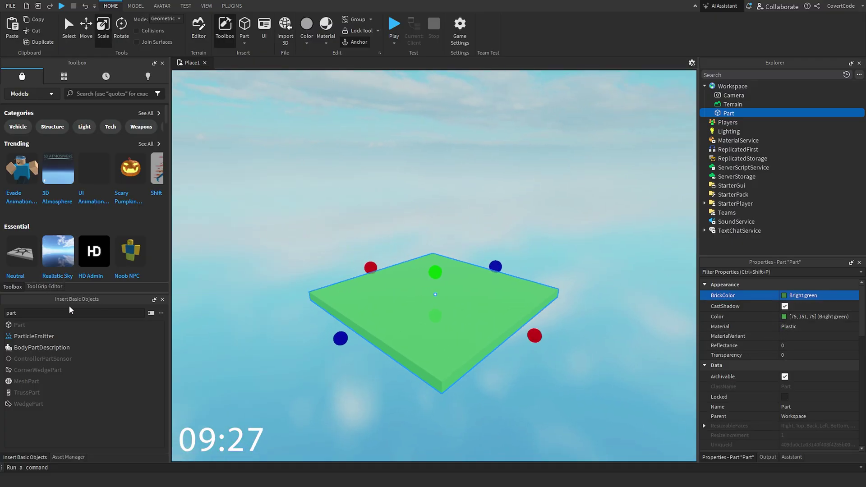
Insert a SpawnLocation as a child of the green platform part.
click(73, 312)
key(ctrl+a)
text(spawn)
key(Return)
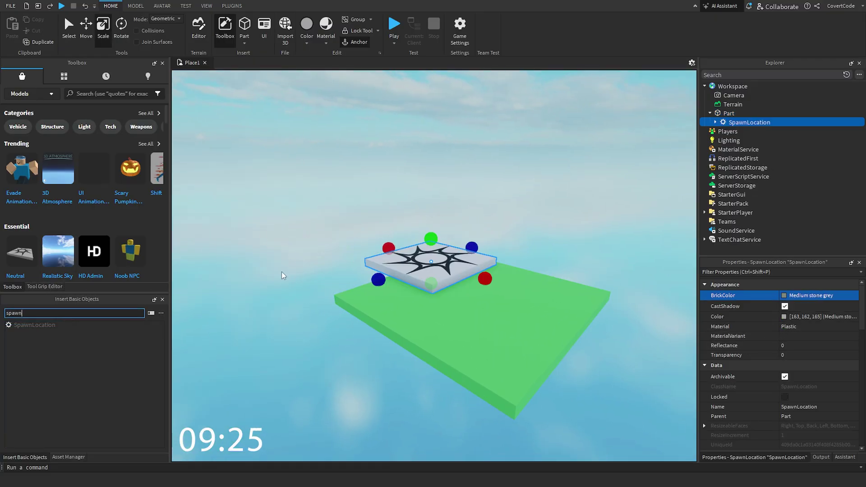
right_drag(632, 148, 637, 177)
key(Delete)
right_drag(534, 165, 540, 198)
click(520, 220)
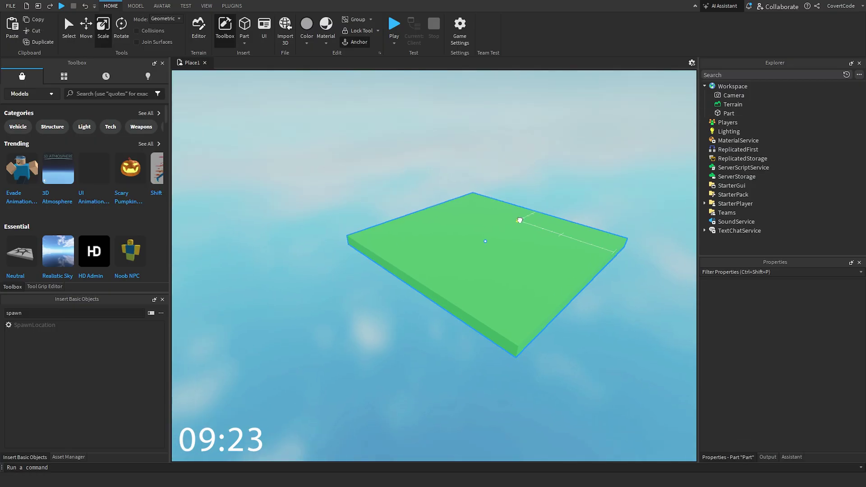
right_drag(535, 161, 513, 180)
key(ctrl+z)
Move the SpawnLocation down 1 stud so it sits inside the green platform.
click(585, 144)
key(s)
key(d)
click(472, 214)
key(w)
click(84, 34)
drag(477, 170, 500, 179)
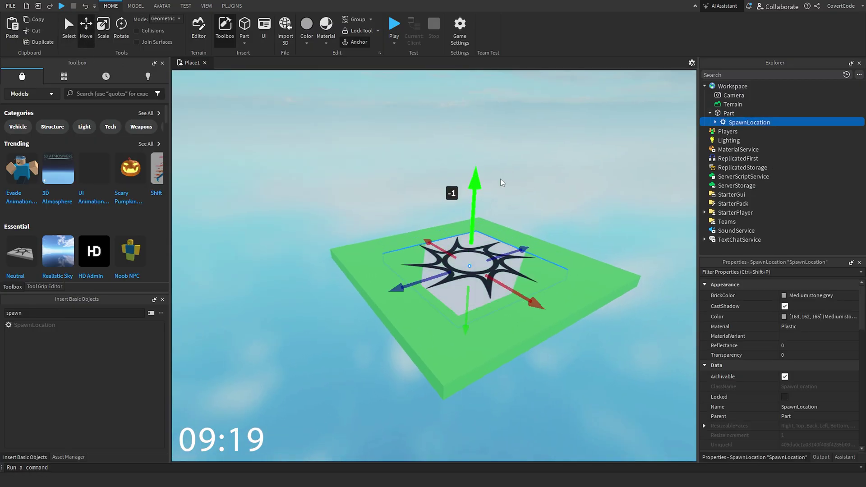
click(509, 166)
key(s)
key(q)
key(w)
Remove the decal inside the SpawnLocation and make the SpawnLocation fully transparent.
click(739, 113)
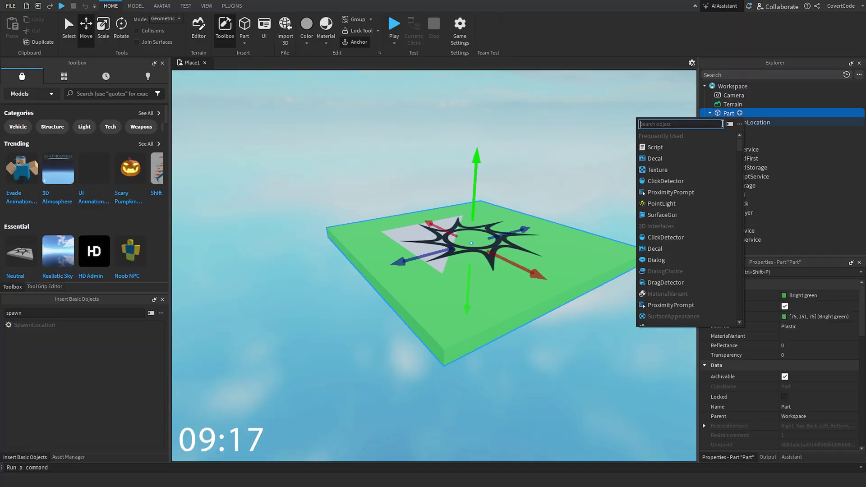
key(Escape)
click(748, 122)
click(793, 354)
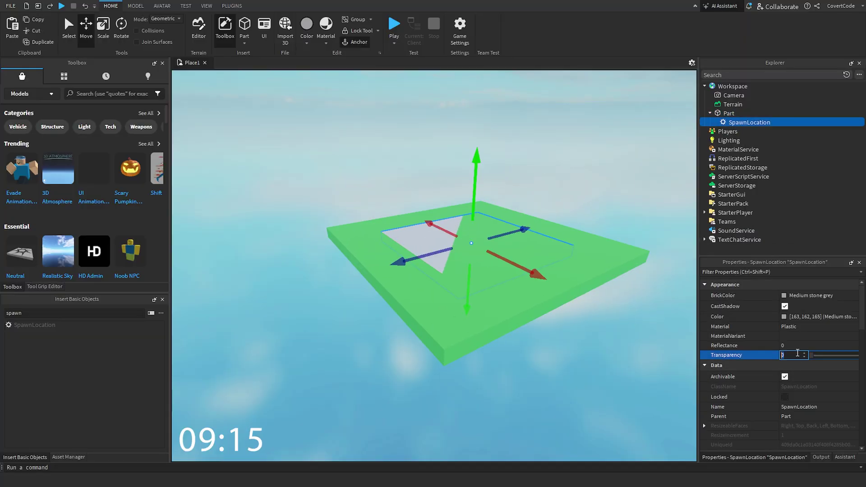
Change the Forcefield Duration of the SpawnLocation, then deselect it.
scroll(778, 333, down, 5)
scroll(797, 348, down, 10)
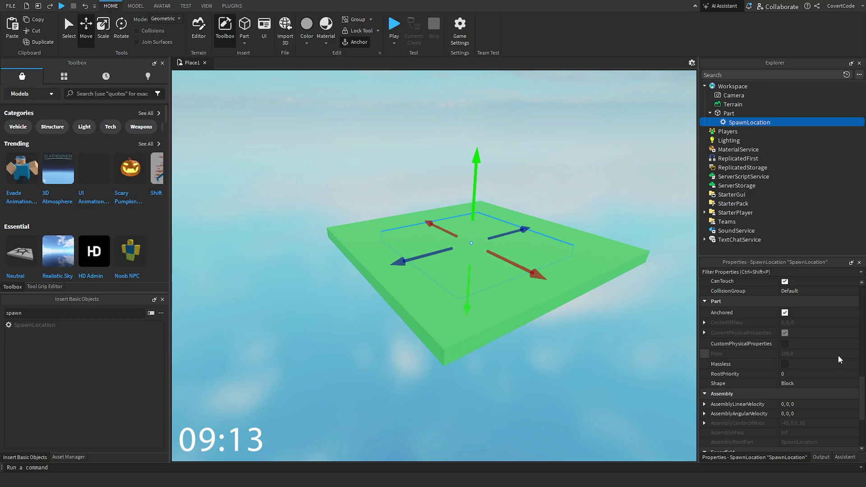
click(807, 362)
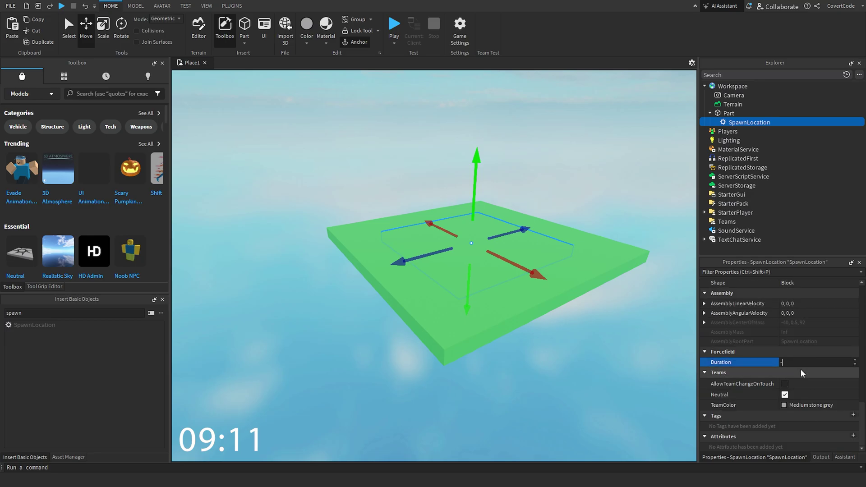
key(Return)
click(572, 226)
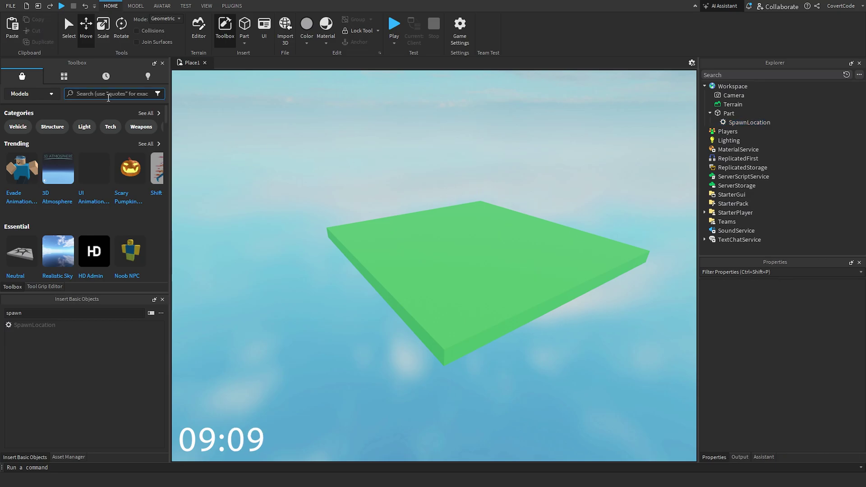
Search the model library for "arrow" and place the Road Arrow model on top of the green platform.
text(arrow)
key(Return)
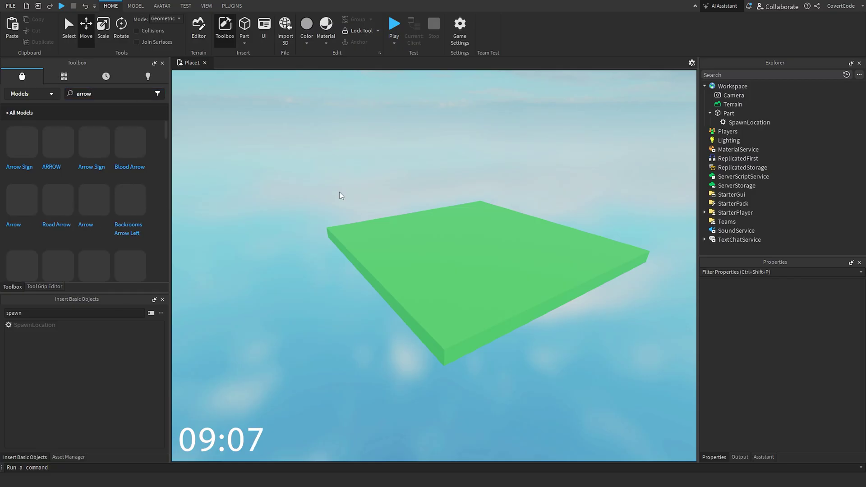
right_drag(339, 191, 322, 183)
key(w)
scroll(322, 184, up, 3)
drag(58, 201, 481, 158)
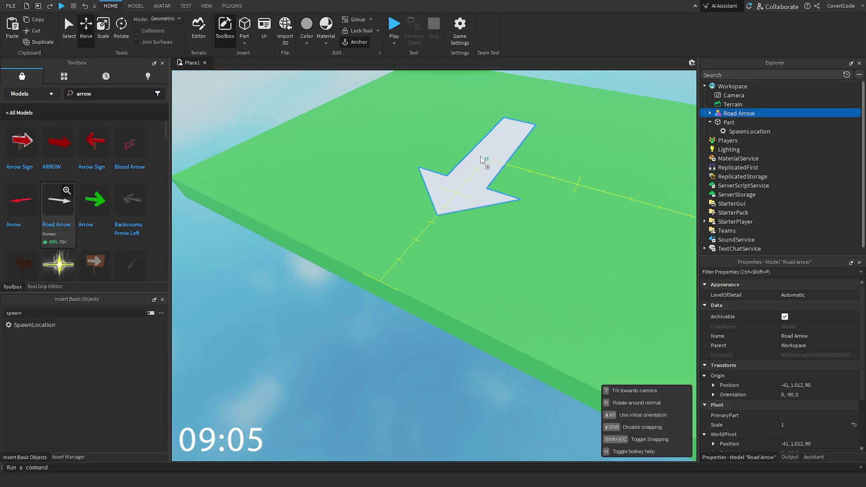
key(d)
right_drag(572, 168, 558, 166)
scroll(668, 161, down, 3)
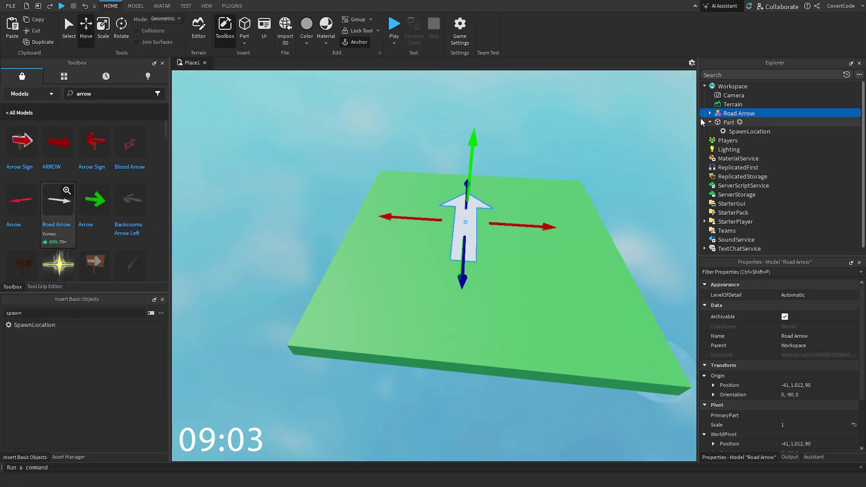
Examine the shared properties of the part and two wedges inside the Road Arrow model.
click(708, 113)
click(726, 122)
shift+click(735, 141)
scroll(834, 326, down, 5)
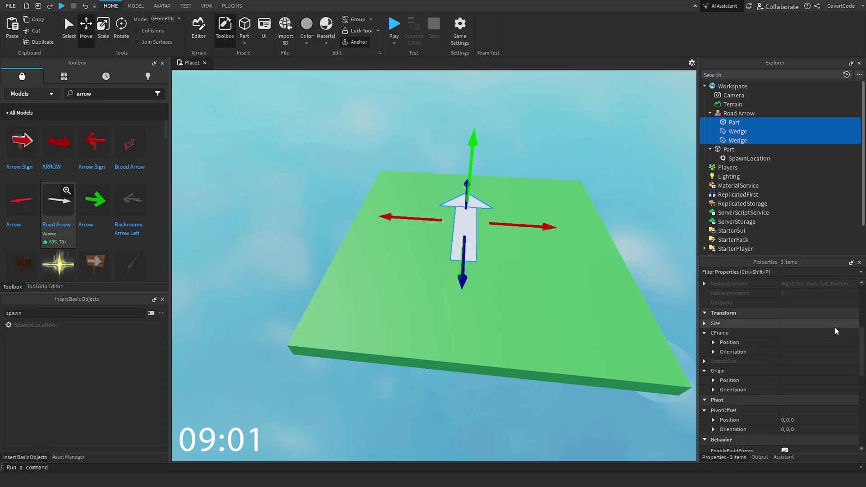
click(575, 179)
Duplicate the green platform and move the copy end to end with the original, in the arrow's direction.
key(a)
right_drag(574, 179, 581, 177)
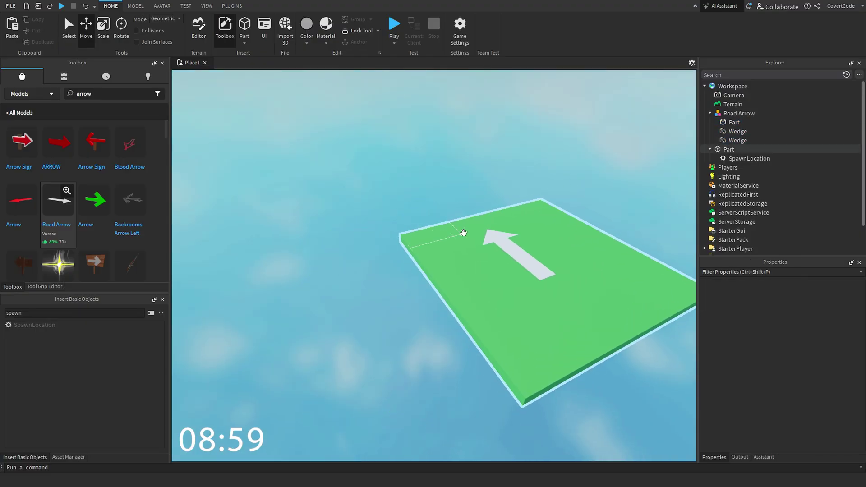
click(462, 233)
key(ctrl+d)
key(a)
right_drag(498, 266, 517, 261)
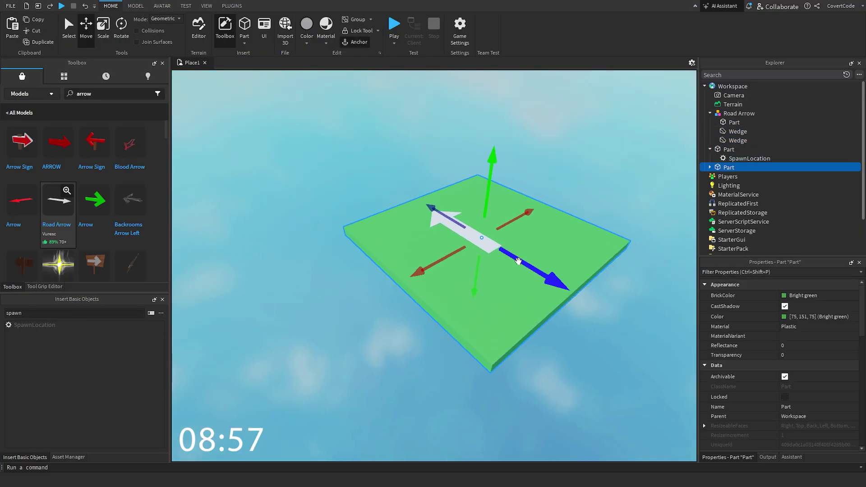
drag(517, 261, 460, 241)
key(a)
right_drag(428, 311, 409, 303)
key(d)
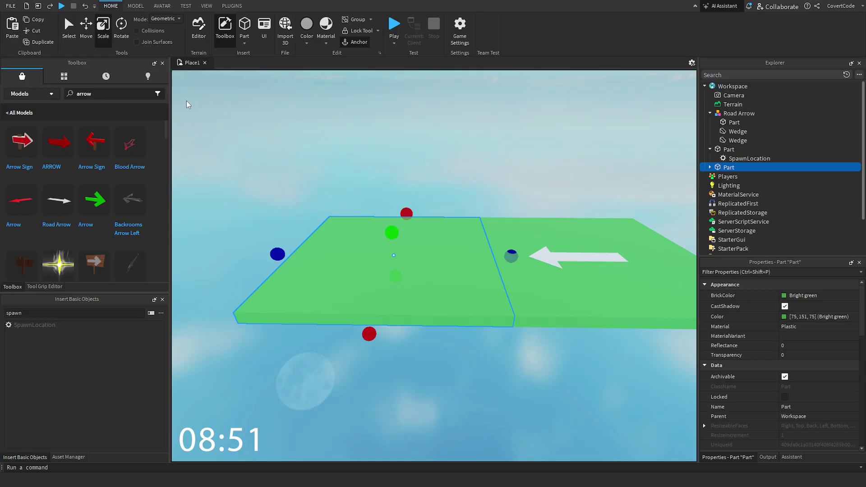
Duplicate the second platform on top of itself, turn off the copy's CastShadow and set its BrickColor to Fossil.
right_drag(186, 101, 496, 190)
key(ctrl+d)
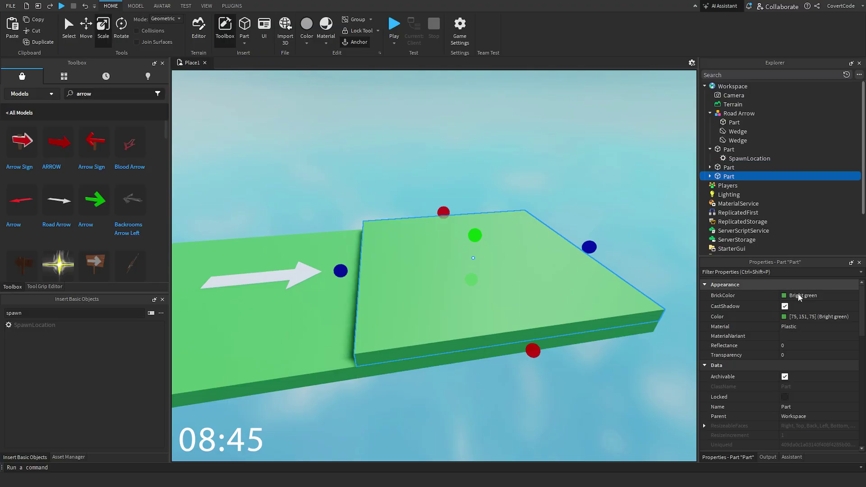
click(803, 295)
click(802, 307)
click(802, 296)
click(815, 453)
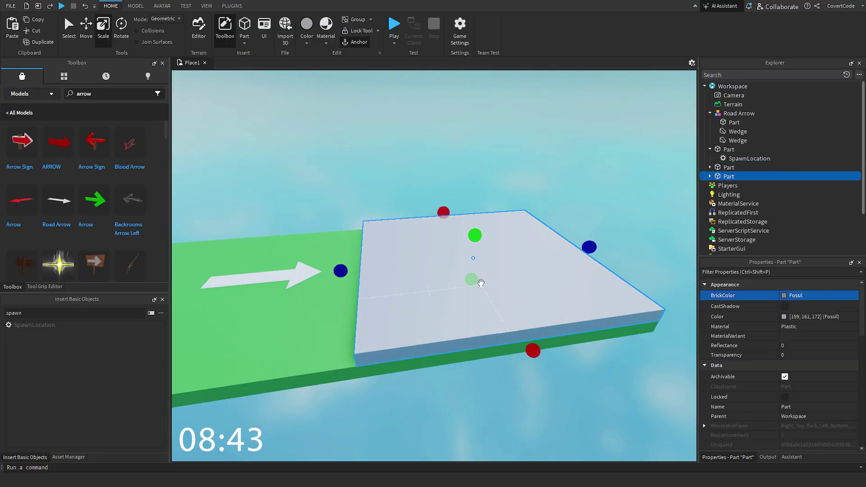
right_drag(479, 281, 558, 229)
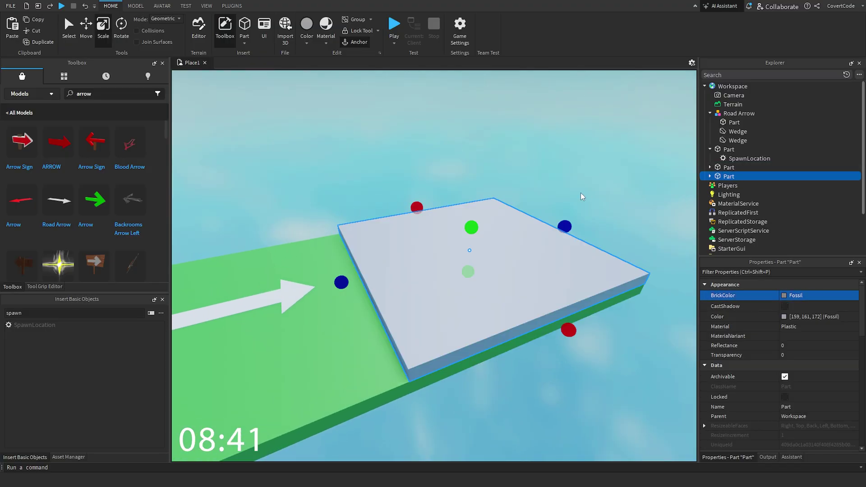
Delete the copied SpawnLocations from the grey part and the second green platform.
right_drag(580, 196, 627, 208)
click(709, 176)
click(725, 185)
key(Delete)
click(710, 167)
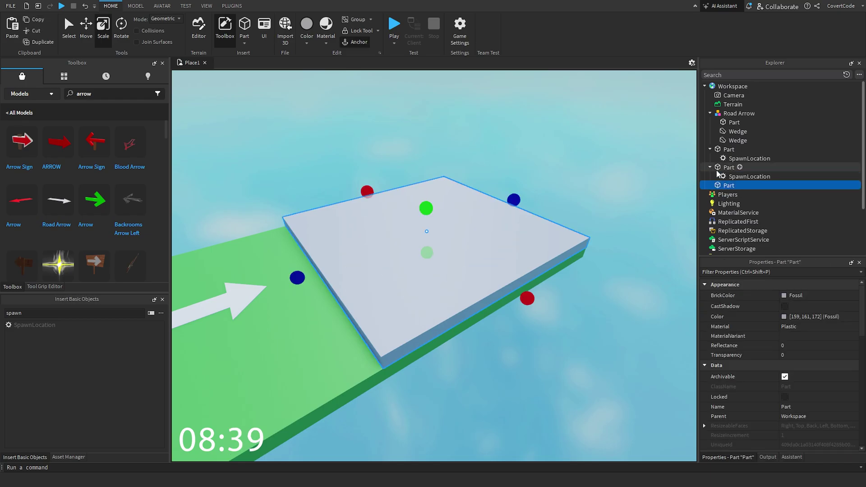
click(725, 177)
key(Delete)
Scale the grey part down along the path into a thin bar spanning the second platform's width.
drag(513, 209, 366, 267)
key(ctrl+z)
click(474, 220)
drag(516, 202, 364, 286)
right_drag(366, 283, 377, 275)
key(ctrl+x)
click(415, 240)
key(ctrl+v)
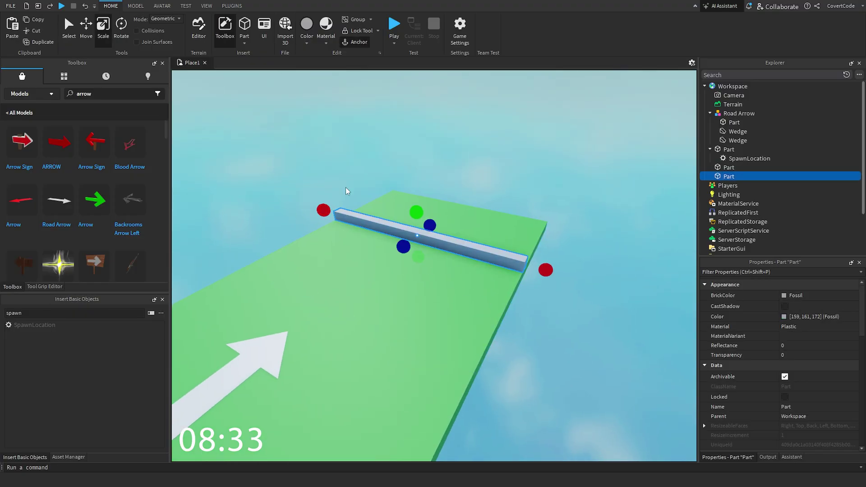
Shorten the grey bar to a small block at the platform's side edge and stretch it upward into a tall pillar.
right_drag(348, 191, 497, 247)
key(a)
drag(572, 254, 425, 301)
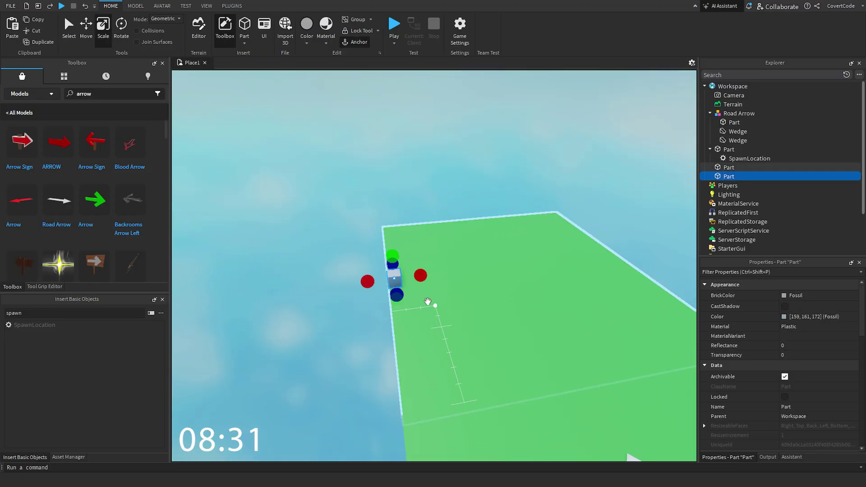
drag(394, 256, 368, 130)
key(s)
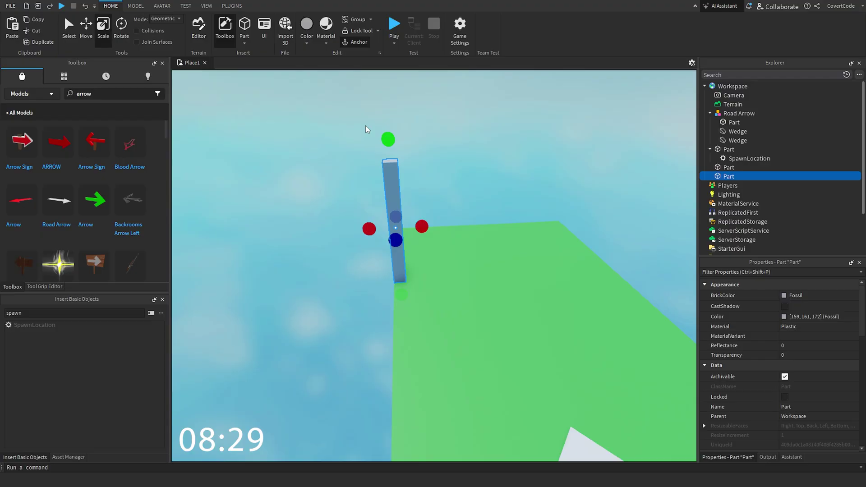
Copy the grey pillar to the middle of the platform, and move another copy 9.5 studs to the opposite edge.
right_drag(367, 129, 444, 286)
key(d)
key(ctrl+c)
click(444, 286)
key(ctrl+v)
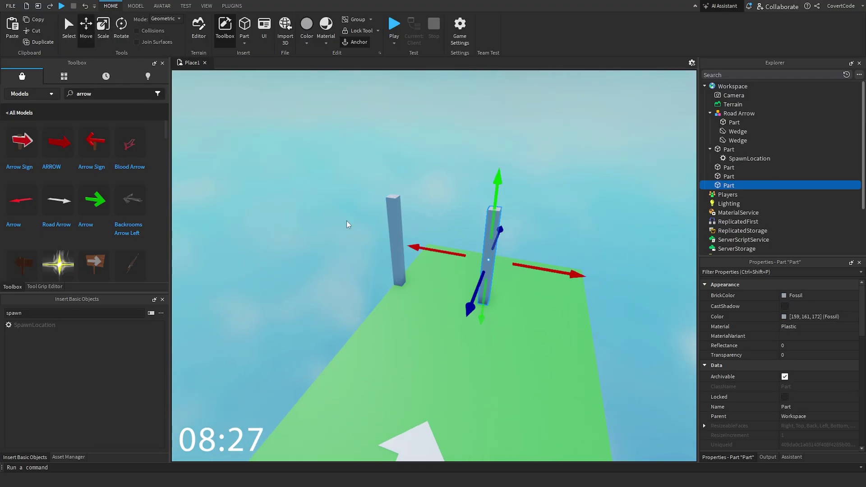
key(ctrl+d)
drag(518, 264, 549, 297)
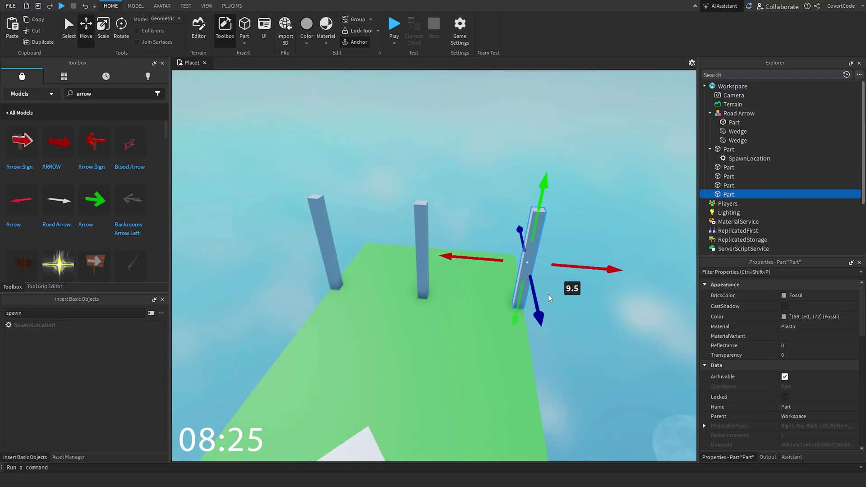
Copy the grey edge pillar in place and widen the copy to 20 studs across all three pillars.
key(a)
key(ctrl+v)
key(ctrl+3)
key(a)
drag(574, 140, 413, 136)
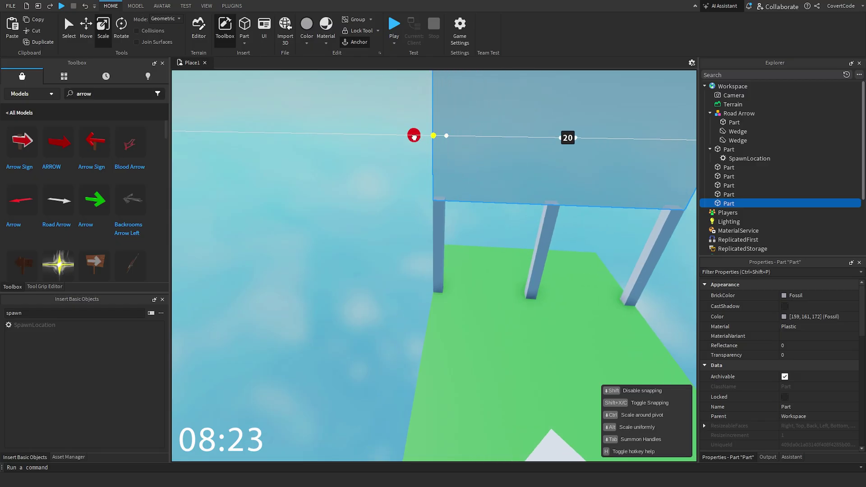
Reduce the wide grey part's height to a thin beam lying across the tops of the pillars.
key(s)
right_drag(413, 137, 447, 135)
drag(439, 174, 446, 264)
key(a)
Duplicate the top beam, stretch the copy down to the platform and lower its top edge below the beam.
right_drag(447, 264, 459, 274)
key(q)
key(ctrl+d)
drag(452, 305, 455, 419)
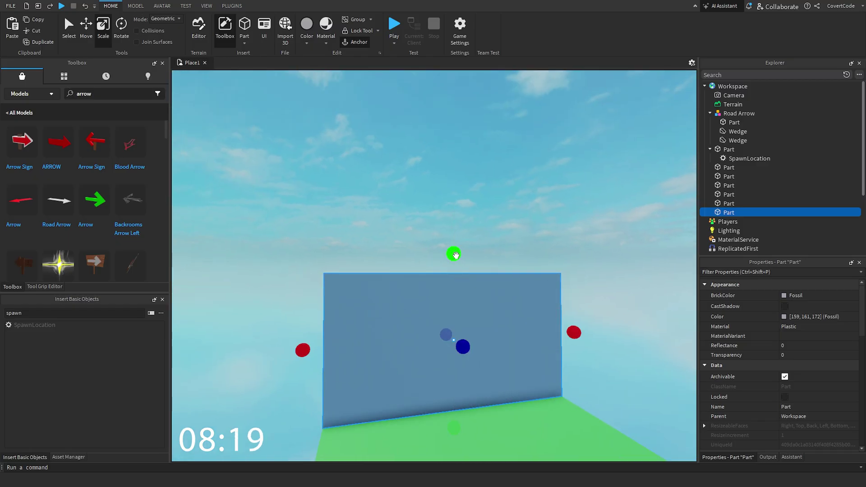
drag(455, 255, 469, 278)
Fit the wall panel into the opening between the edge and middle pillars, 8.5 studs wide and 10 studs high.
drag(569, 342, 470, 359)
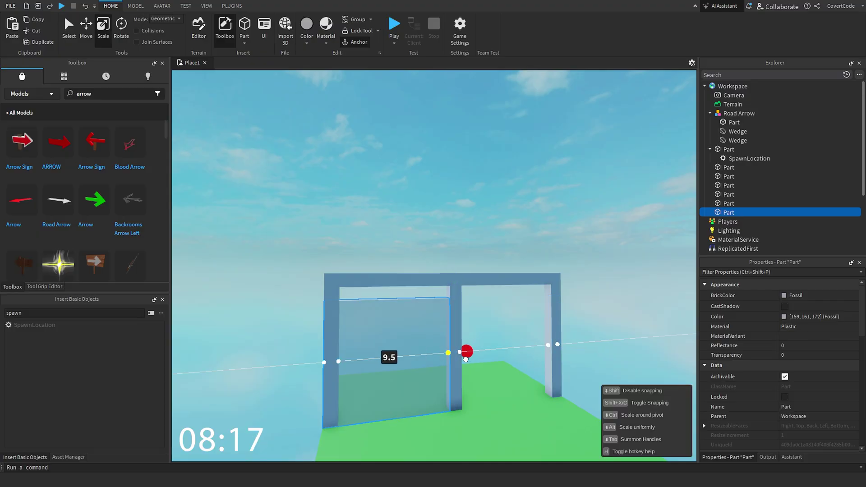
right_drag(465, 359, 464, 374)
key(w)
drag(287, 316, 306, 317)
drag(408, 201, 406, 179)
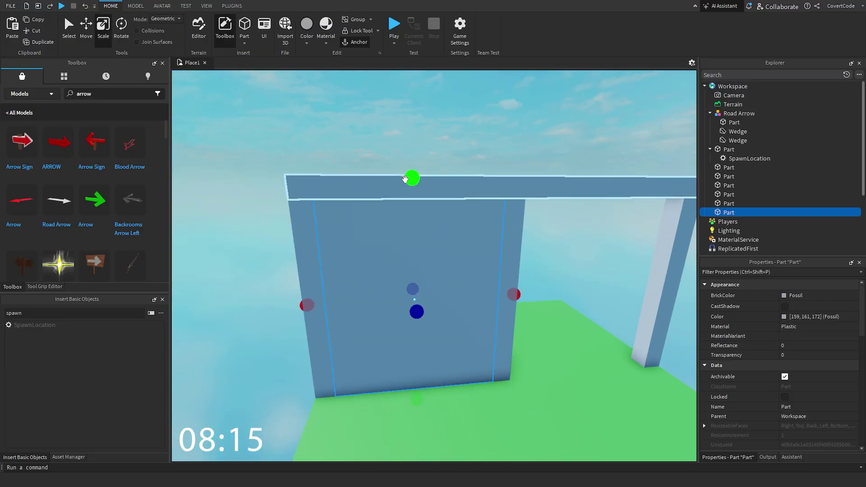
Set the door panel's Transparency to 0.3 and its BrickColor to Lapis.
right_drag(405, 179, 405, 193)
key(s)
click(794, 356)
drag(813, 356, 827, 356)
click(796, 297)
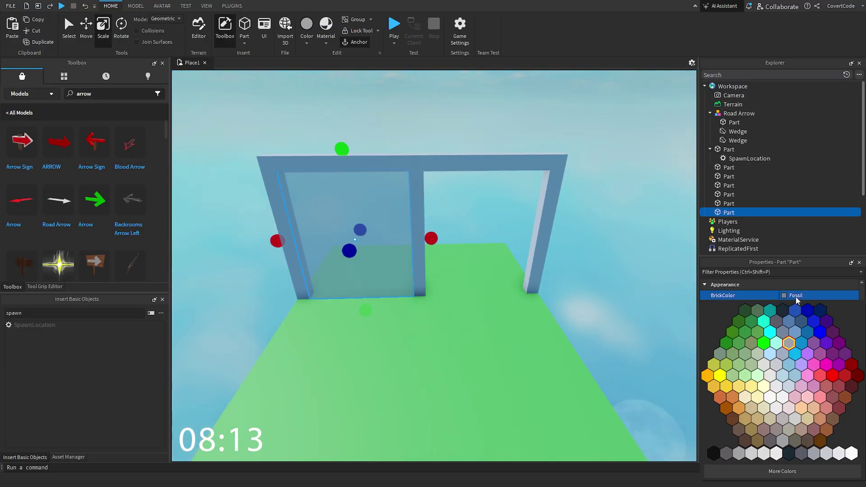
click(826, 364)
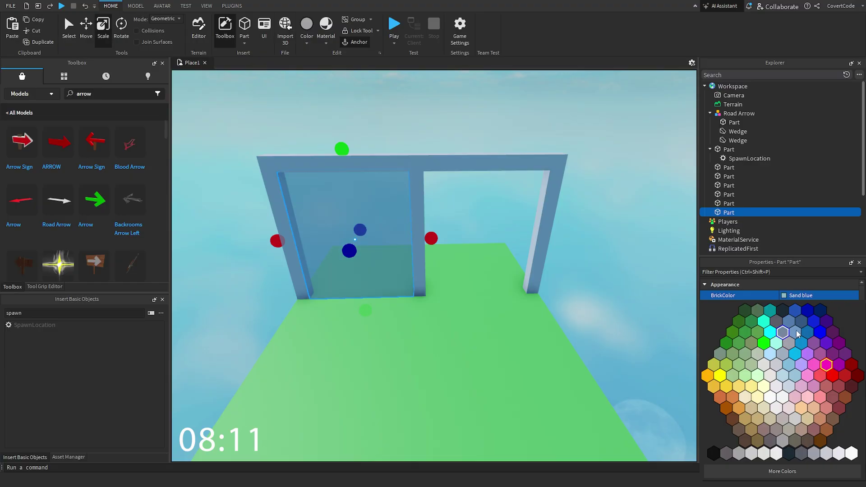
click(813, 323)
Duplicate the blue door panel and move the copy 9.5 studs sideways into the second opening.
right_drag(539, 236, 501, 226)
click(90, 32)
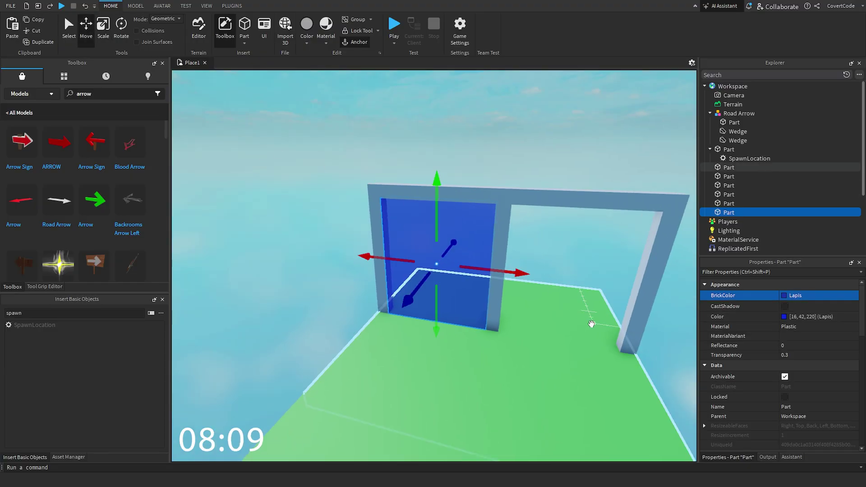
key(ctrl+d)
drag(513, 272, 555, 282)
right_drag(316, 205, 327, 208)
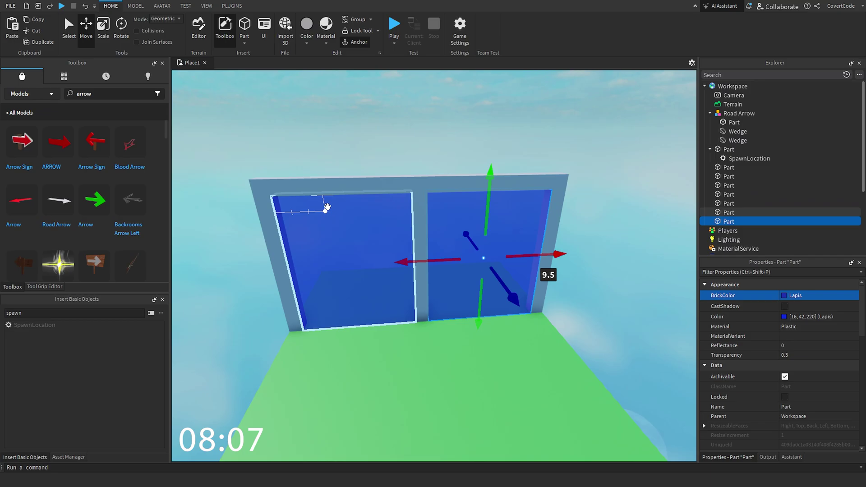
Rename the copied door panel A and the original door panel B.
click(806, 407)
text(A)
right_drag(499, 312, 462, 300)
click(417, 256)
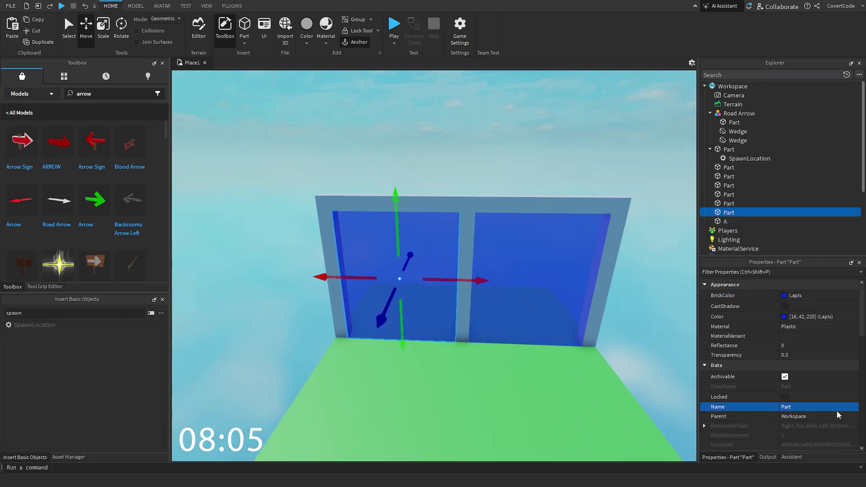
Turn off CanCollide for both door panels, A and B.
ctrl+click(564, 255)
scroll(835, 392, down, 5)
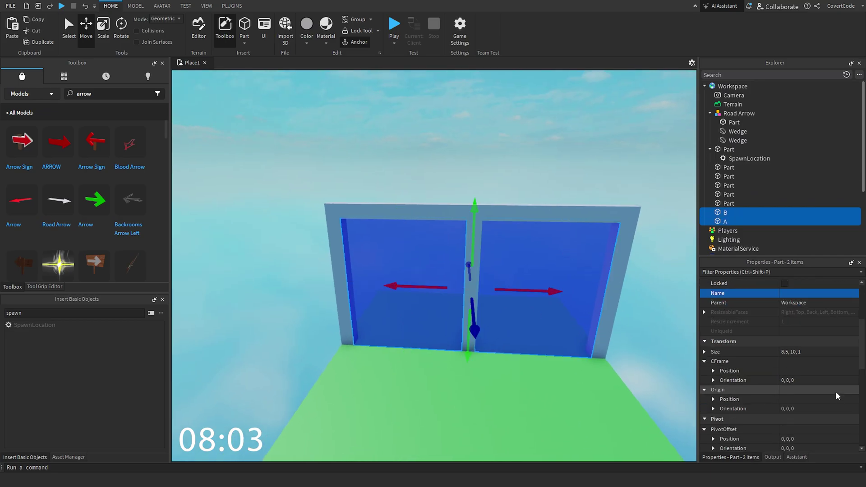
click(784, 350)
scroll(494, 247, down, 4)
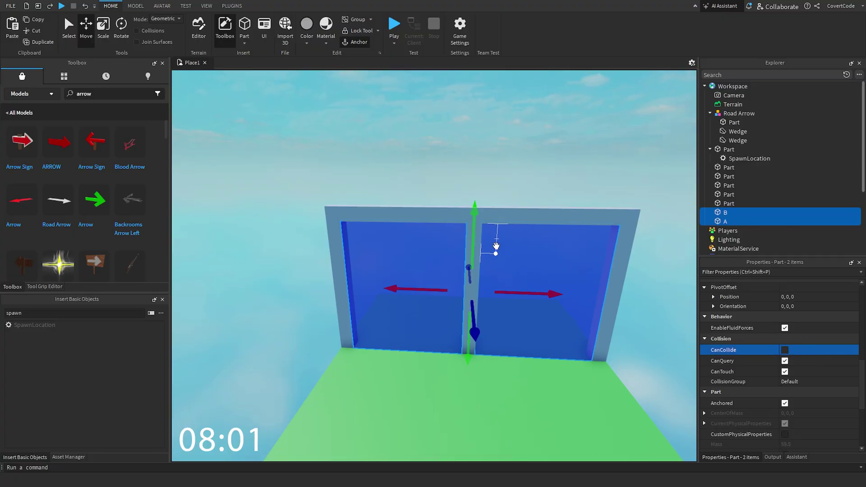
Group the door frame and its panels into a model, and group that model with the second green platform.
drag(321, 156, 578, 265)
key(ctrl+g)
right_drag(597, 261, 596, 261)
click(431, 330)
right_drag(465, 314, 466, 317)
ctrl+click(474, 220)
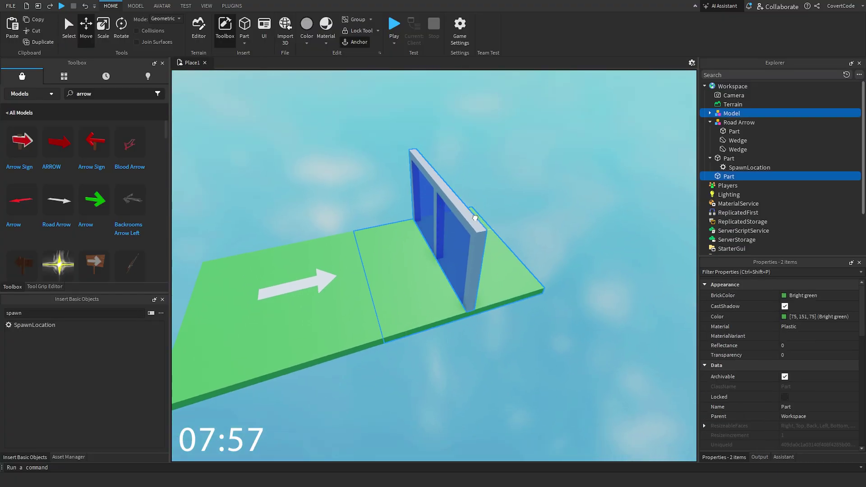
key(ctrl+g)
Rename the model containing the platform and doors Template.
scroll(587, 226, down, 3)
right_drag(588, 226, 586, 226)
click(798, 346)
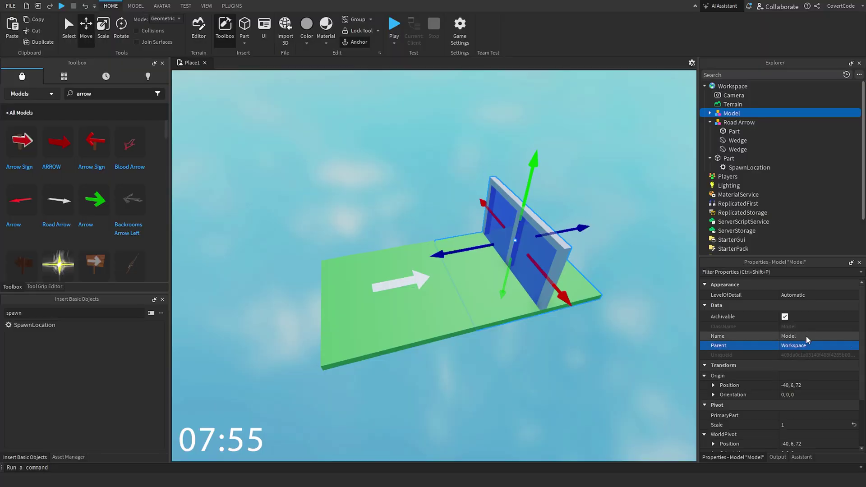
text(Template)
key(Return)
Insert a SurfaceGui into door panel B.
key(w)
right_drag(367, 204, 368, 204)
alt+click(367, 205)
key(a)
double_click(85, 312)
text(surface)
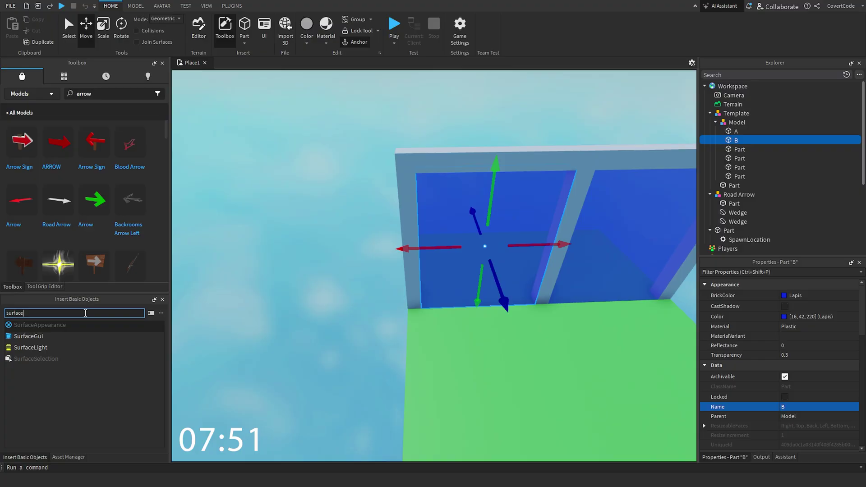
key(Return)
Add an ImageLabel inside panel B's SurfaceGui and set its Size to {1.7, 0},{1, 0}.
key(ctrl+a)
text(imagel)
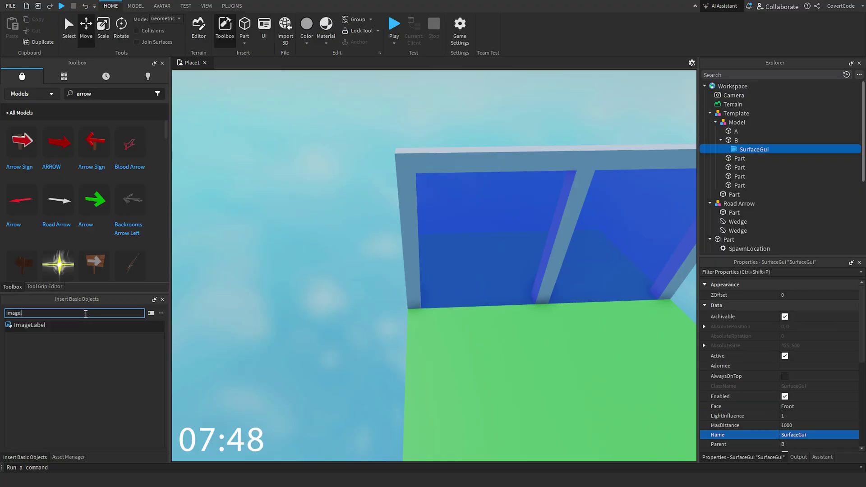
key(Return)
scroll(766, 360, down, 5)
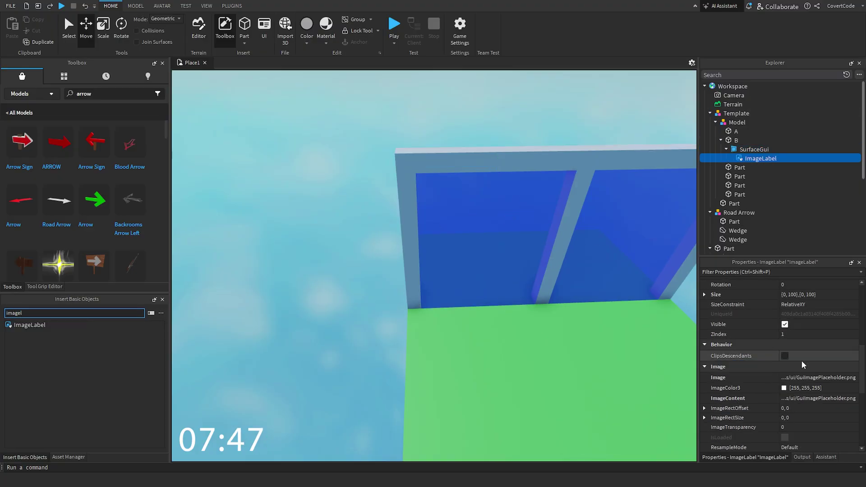
click(801, 294)
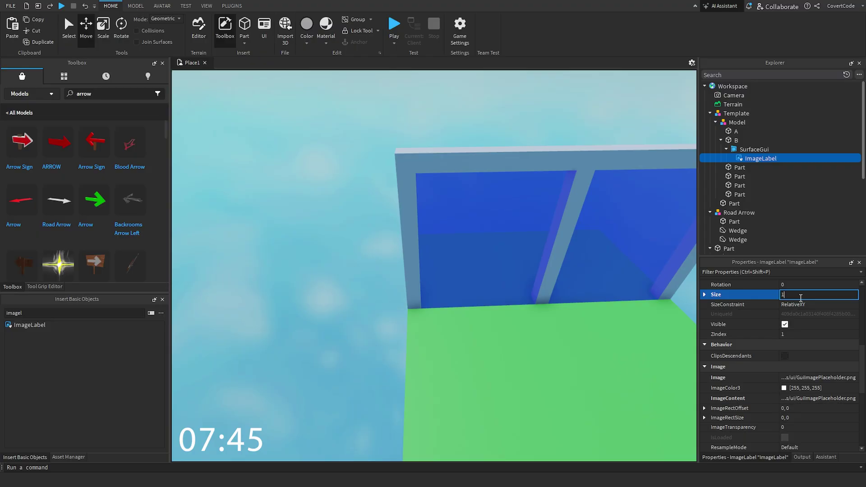
text(1.7, 0},{1, 0)
key(Return)
Set the ImageLabel's BackgroundTransparency to 1.
scroll(803, 362, up, 2)
click(793, 306)
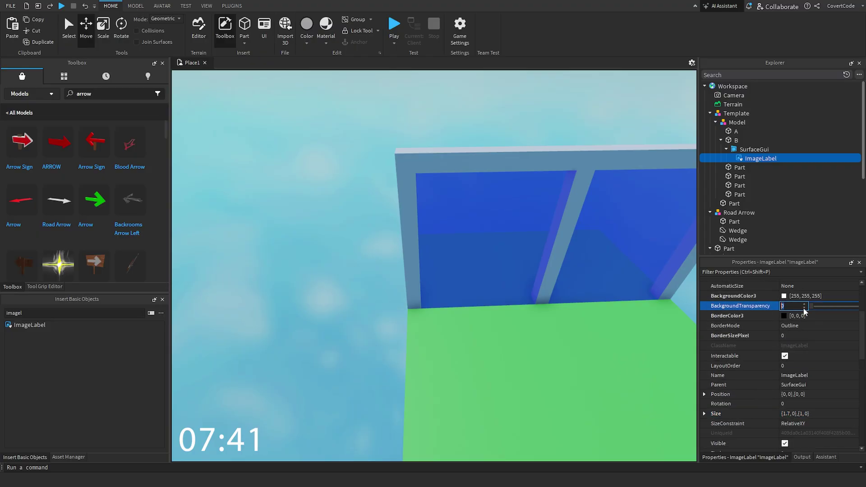
text(1)
key(Return)
Set panel B's SurfaceGui to the Back face with a LightInfluence of 0.
click(752, 150)
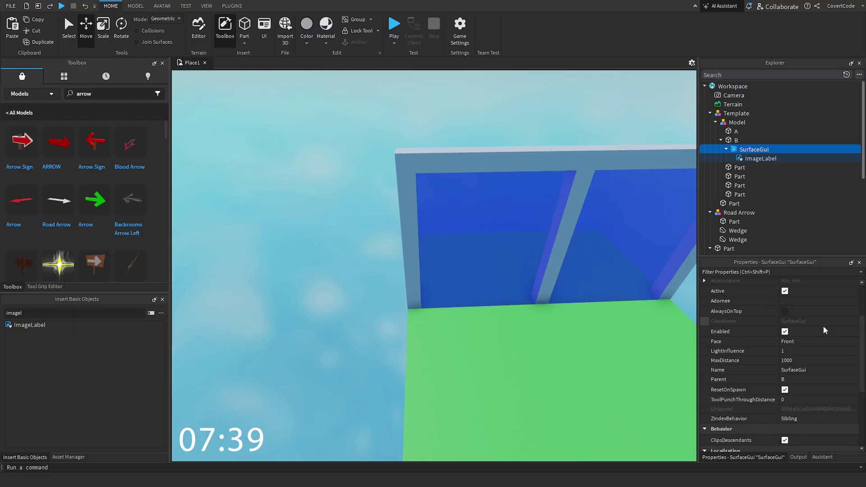
click(796, 342)
scroll(796, 342, up, 2)
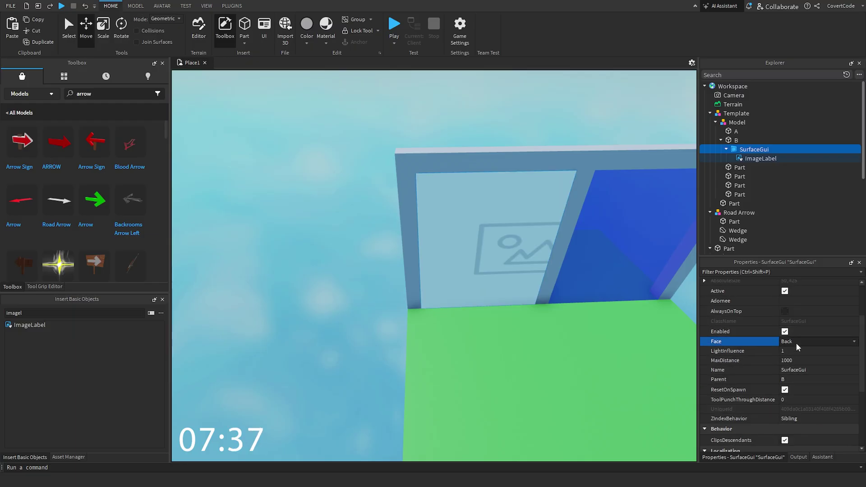
scroll(796, 343, down, 1)
scroll(796, 342, up, 1)
click(811, 350)
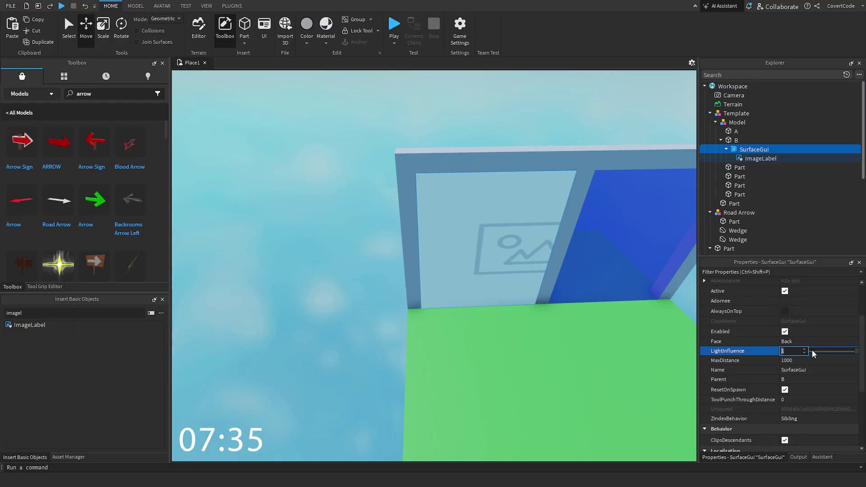
text(0)
key(Return)
Centre the ImageLabel on the door with AnchorPoint 0.5, 0.5 and Position {0.5, 0},{0.5, 0}.
click(734, 157)
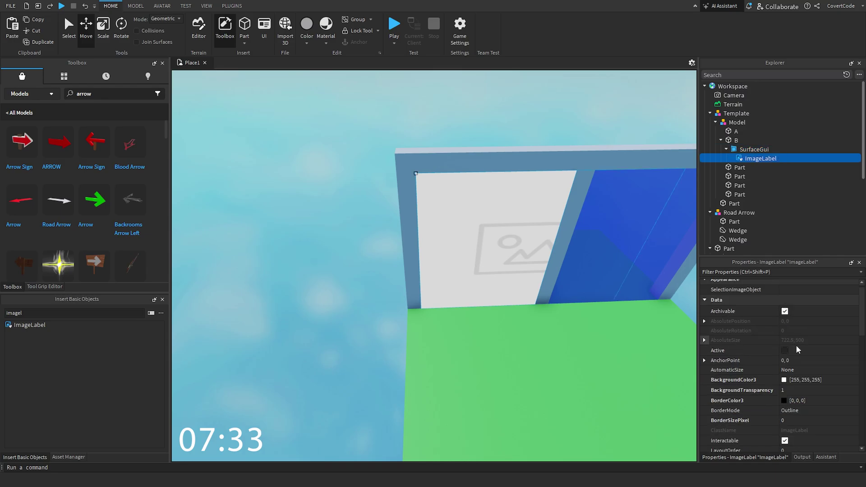
click(800, 361)
text(.5,.5)
key(Return)
scroll(797, 352, down, 4)
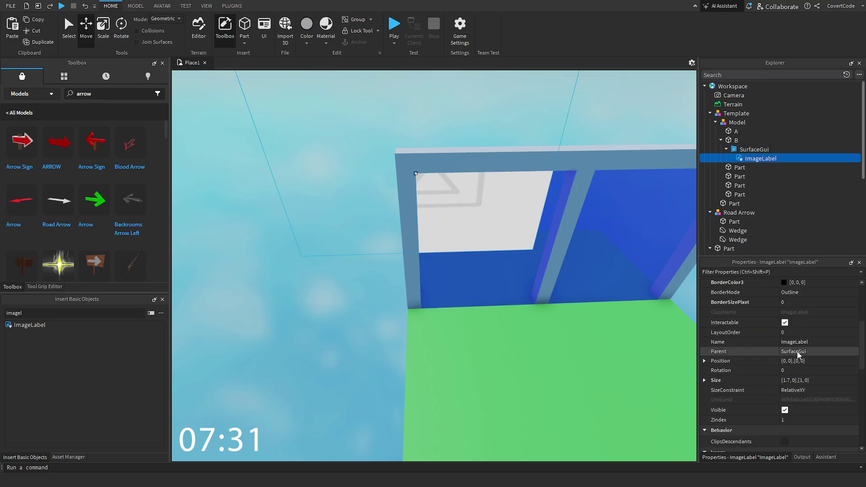
key(Return)
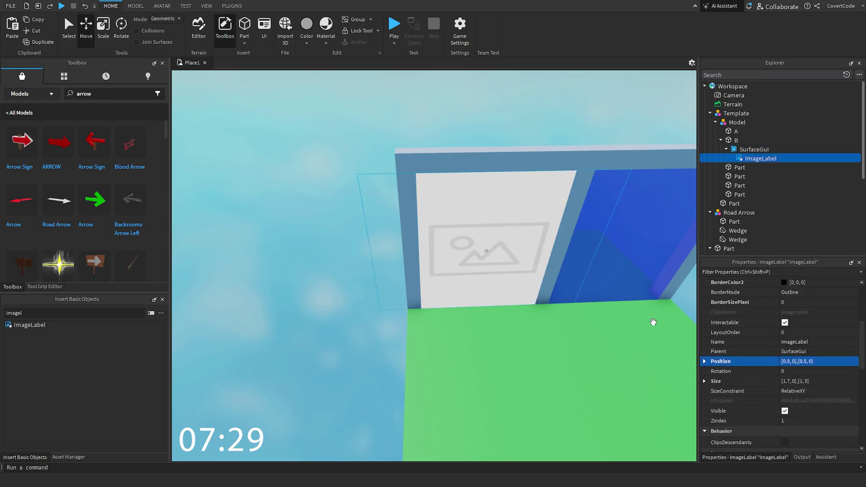
Change the ImageLabel's image scaling so the picture keeps its proportions instead of stretching.
right_drag(640, 320, 658, 307)
key(s)
scroll(781, 357, down, 8)
right_drag(653, 383, 632, 356)
scroll(784, 377, down, 1)
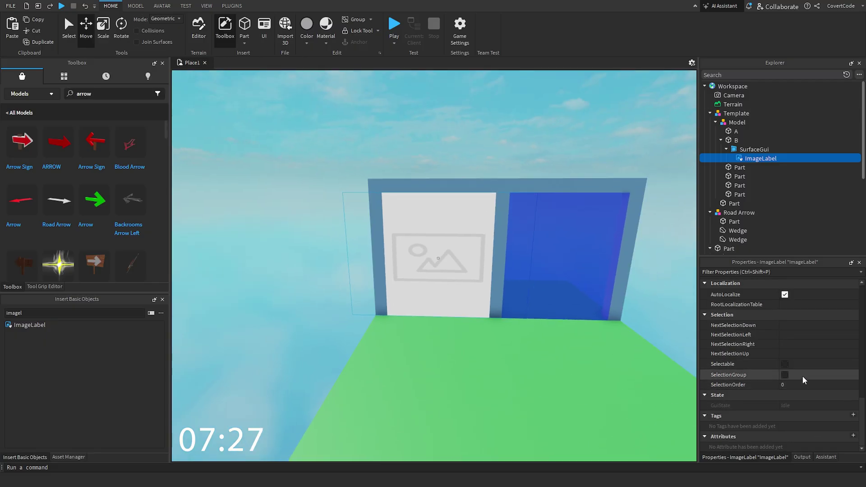
scroll(802, 376, up, 4)
click(802, 384)
click(809, 392)
key(f)
Copy panel B's SurfaceGui with its ImageLabel into door panel A.
right_drag(415, 299, 431, 291)
key(s)
click(761, 149)
right_drag(536, 212, 525, 218)
key(d)
alt+click(524, 218)
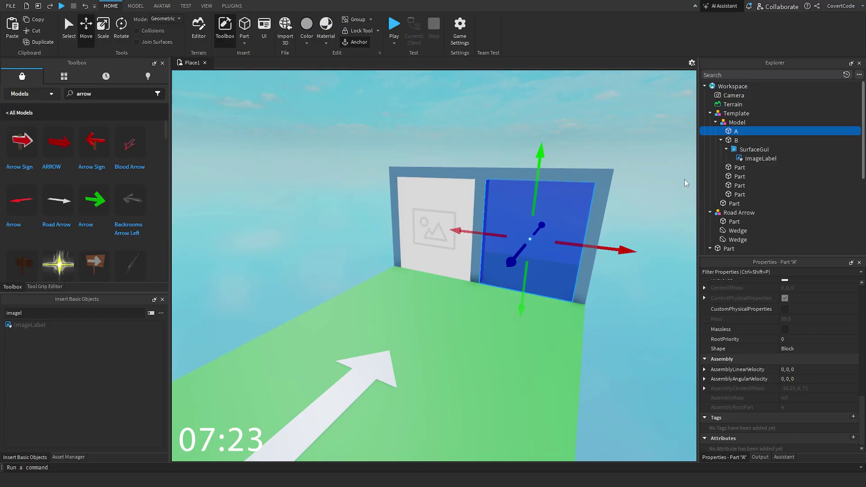
key(ctrl+shift+v)
Select door panel A from behind the frame and change its BrickColor to red.
key(d)
right_drag(630, 169, 591, 157)
key(w)
key(s)
key(a)
key(d)
alt+click(490, 246)
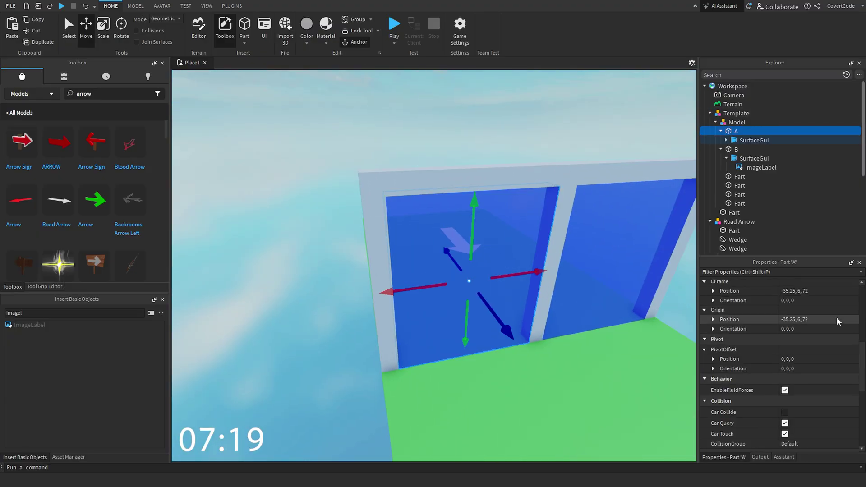
scroll(834, 316, up, 8)
click(815, 297)
click(834, 375)
Set the Lighting service's Ambient colour to [163, 163, 163].
key(a)
right_drag(406, 220, 464, 228)
key(s)
click(519, 169)
key(a)
click(464, 228)
click(705, 86)
click(728, 104)
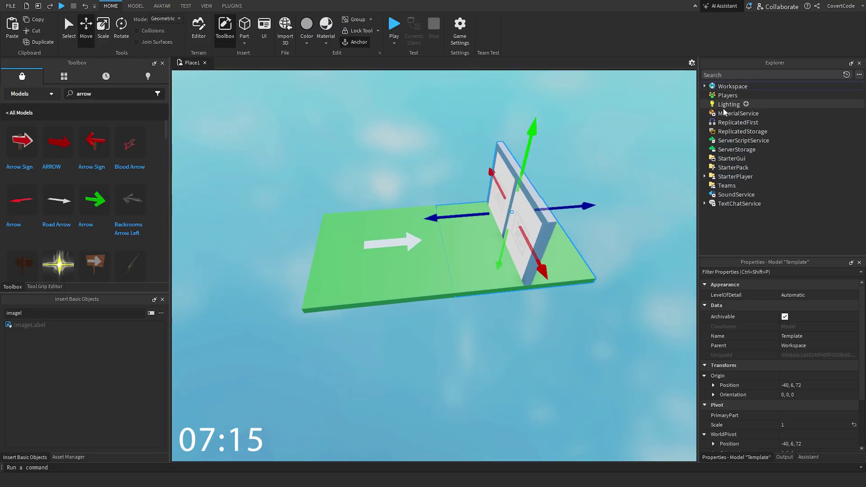
click(783, 295)
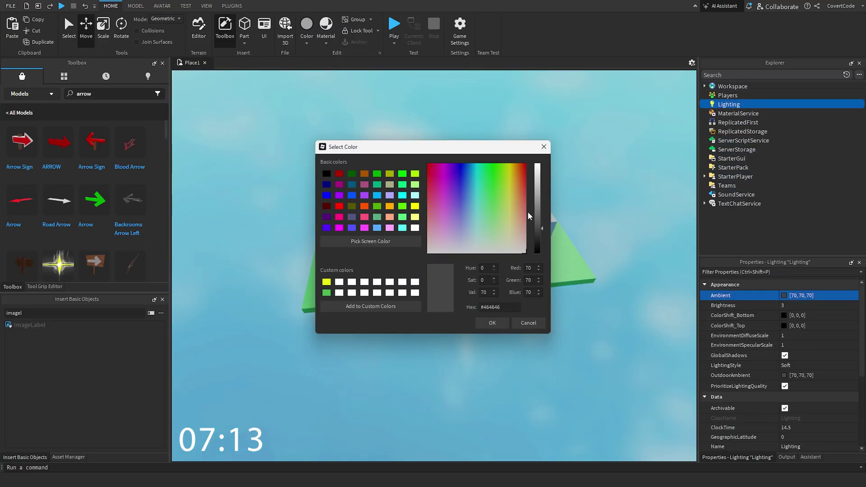
drag(517, 149, 349, 133)
click(323, 308)
Set Lighting's EnvironmentDiffuseScale and EnvironmentSpecularScale to 0.
click(791, 336)
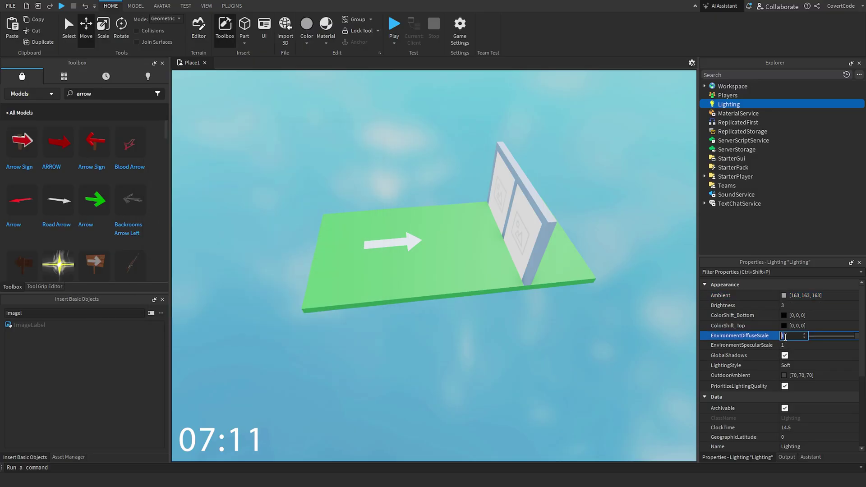
text(0)
click(794, 344)
text(0)
key(Return)
Search the toolbox models for "blue sky" and insert the Light Blue Sky skybox.
click(104, 92)
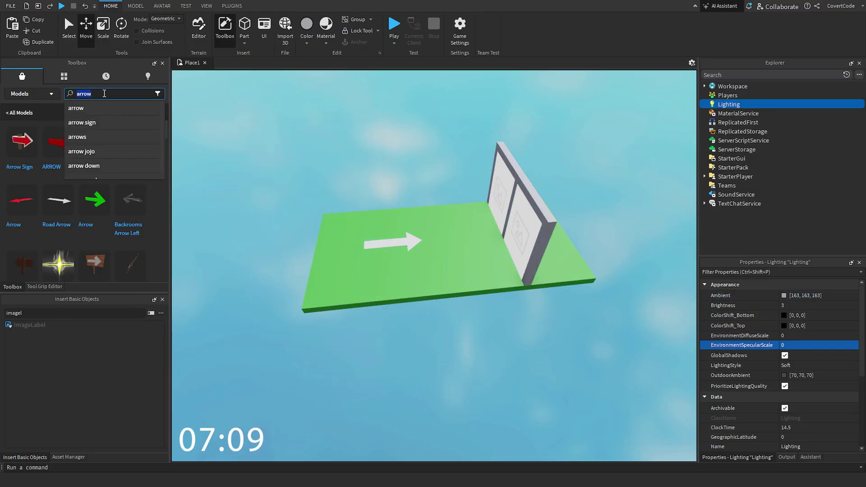
text(blue sky)
key(Return)
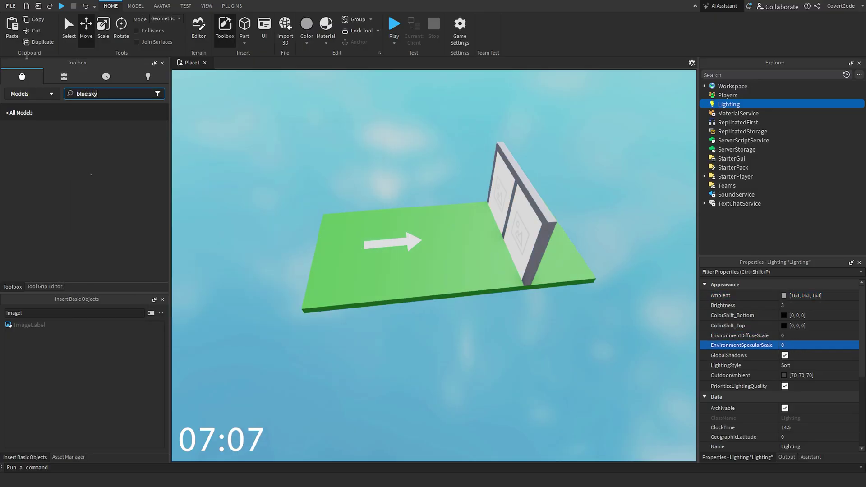
click(234, 125)
click(94, 158)
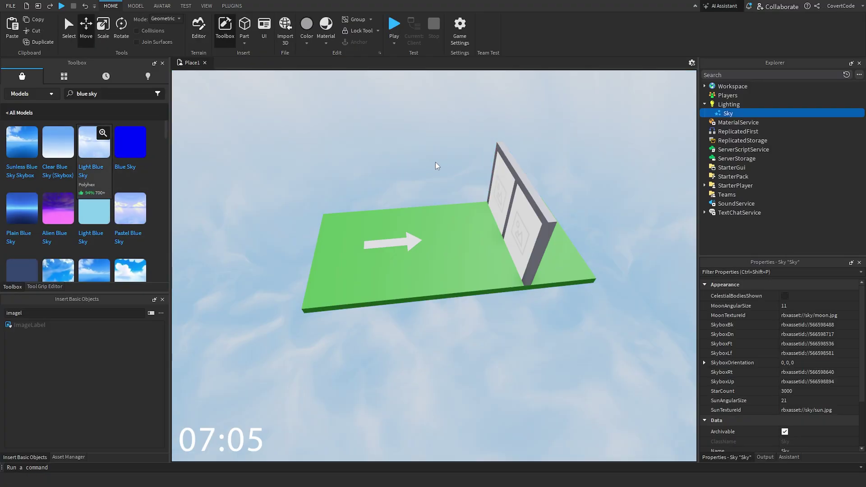
Add a ColorCorrection effect to Lighting, set its Brightness to 0.1 and raise its Saturation.
right_drag(423, 158, 423, 158)
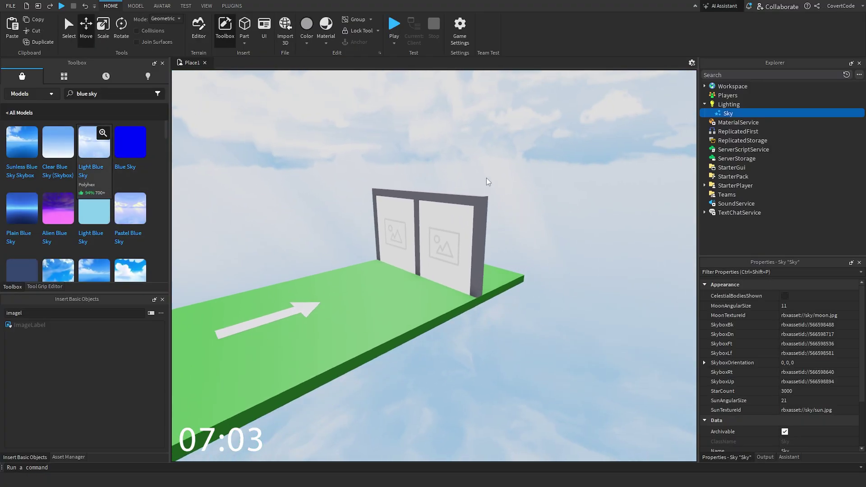
right_drag(486, 178, 486, 178)
click(717, 107)
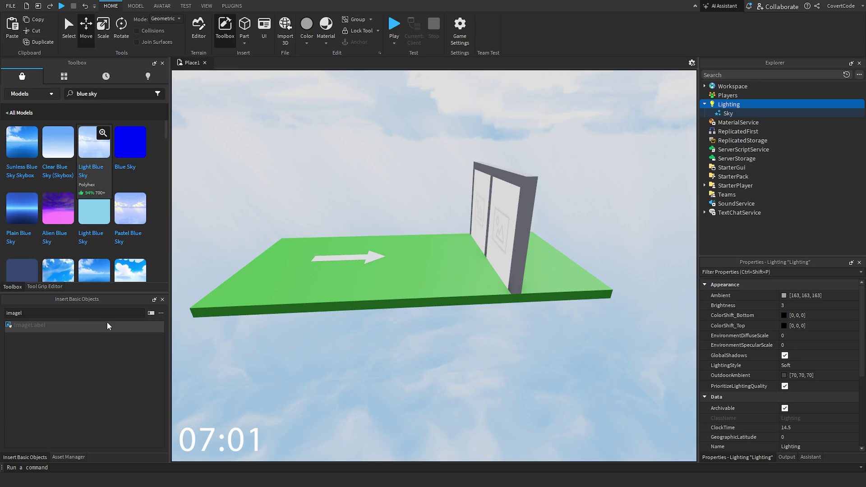
text(colo.)
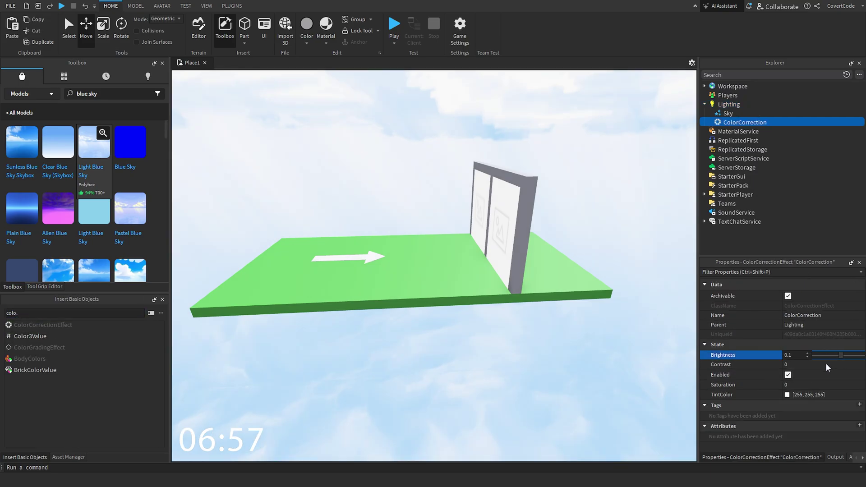
click(824, 365)
click(832, 385)
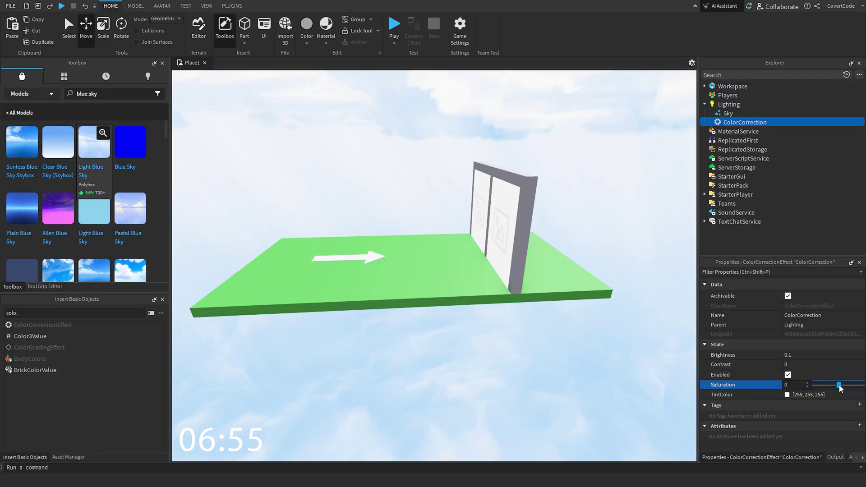
right_drag(311, 326, 296, 226)
click(292, 217)
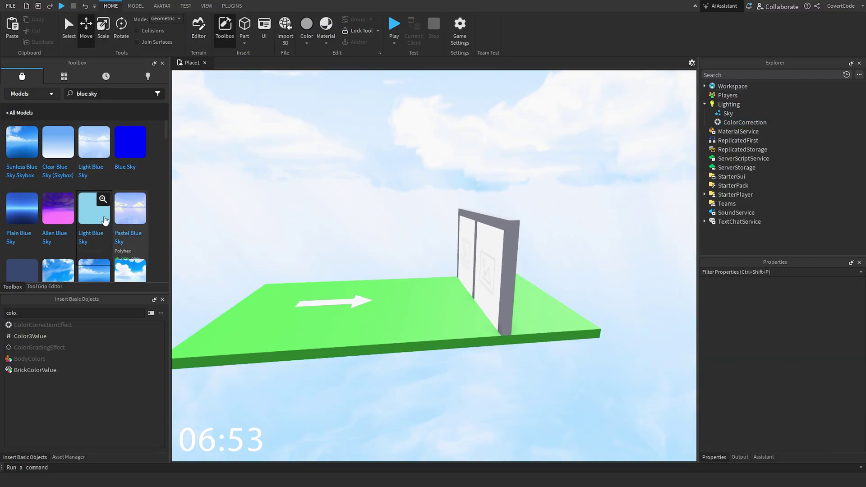
Try the Pastel Blue Sky skybox, and replace it with the Sunless Blue Sky Skybox from the toolbox results.
drag(130, 212, 442, 219)
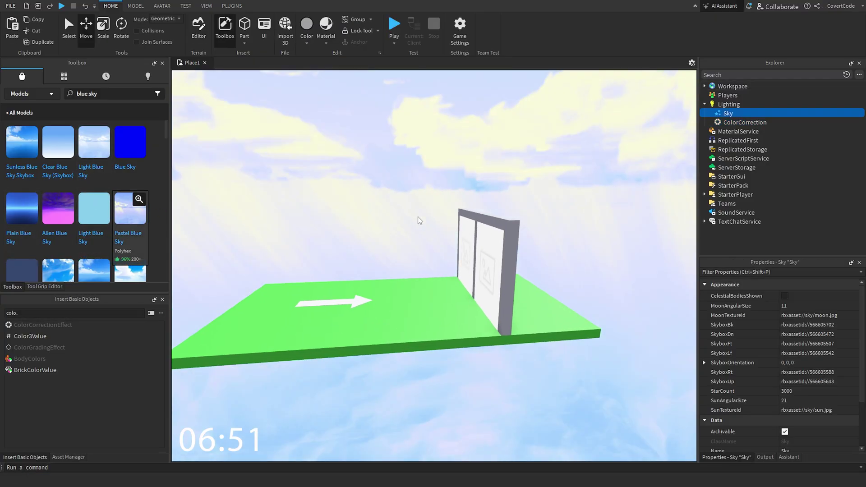
right_drag(366, 218, 355, 217)
drag(36, 152, 397, 208)
click(398, 208)
Scale the top beam of the door frame upward into a tall panel for a question sign.
right_drag(398, 208, 474, 214)
key(w)
key(s)
key(a)
key(d)
key(w)
key(s)
key(a)
click(455, 212)
key(s)
click(710, 113)
scroll(404, 211, up, 6)
click(404, 212)
click(103, 34)
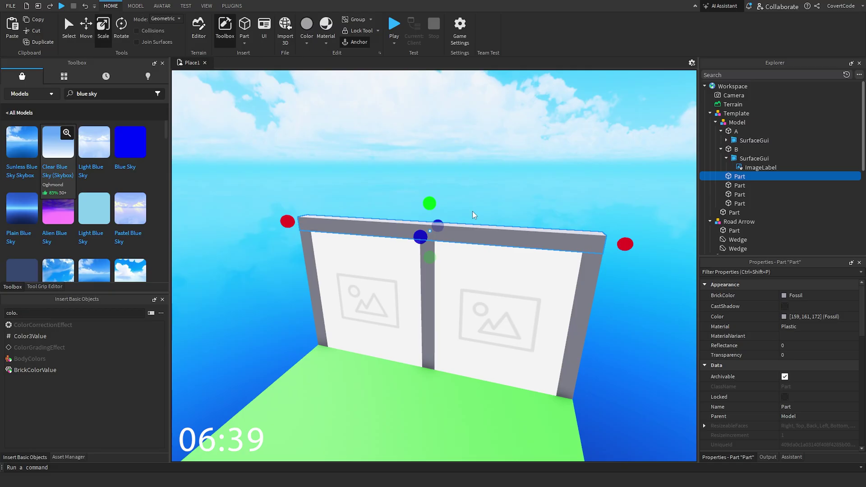
drag(429, 202, 429, 135)
Copy the SurfaceGui from door panel B and paste it into the enlarged top part of the frame.
right_drag(435, 141, 405, 144)
click(753, 168)
click(754, 158)
key(ctrl+c)
right_drag(555, 198, 541, 193)
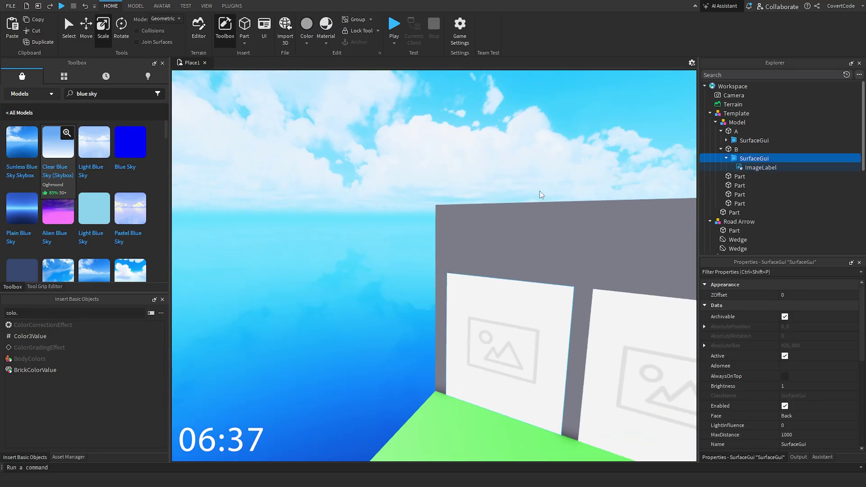
click(537, 213)
key(ctrl+shift+v)
right_drag(440, 162, 465, 165)
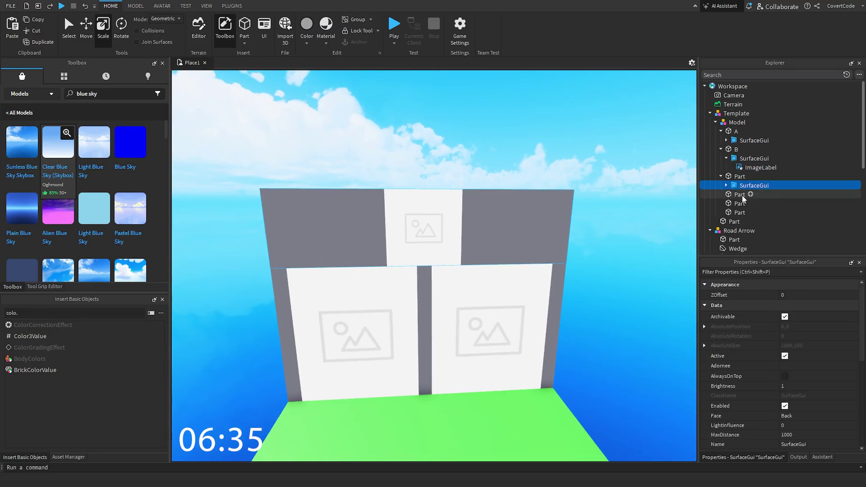
Delete the ImageLabel inside the pasted SurfaceGui and insert a TextLabel in its place.
click(747, 195)
key(Delete)
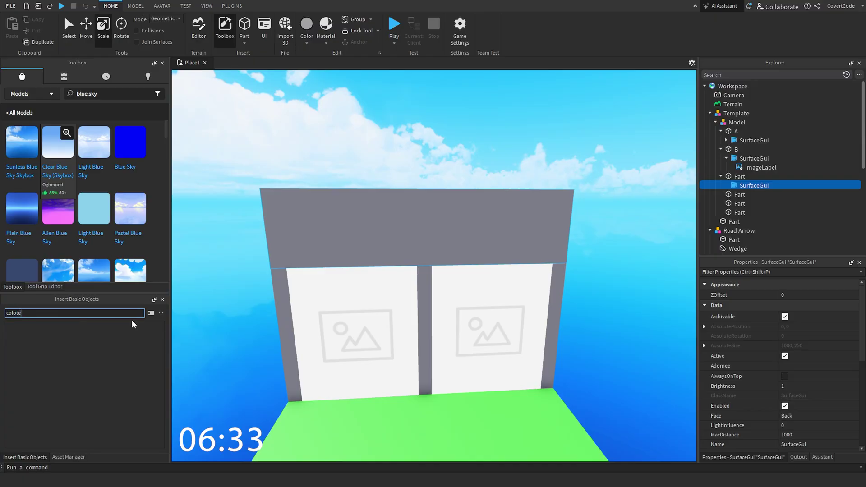
text(textla)
click(134, 325)
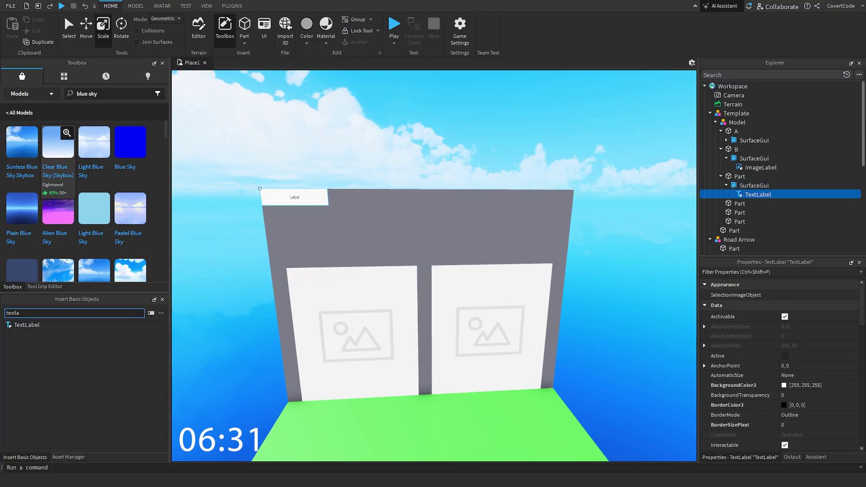
Set the TextLabel's Size to {1, 0},{1, 0} and make its background transparent.
scroll(802, 381, down, 5)
click(807, 361)
text(1, 0},{)
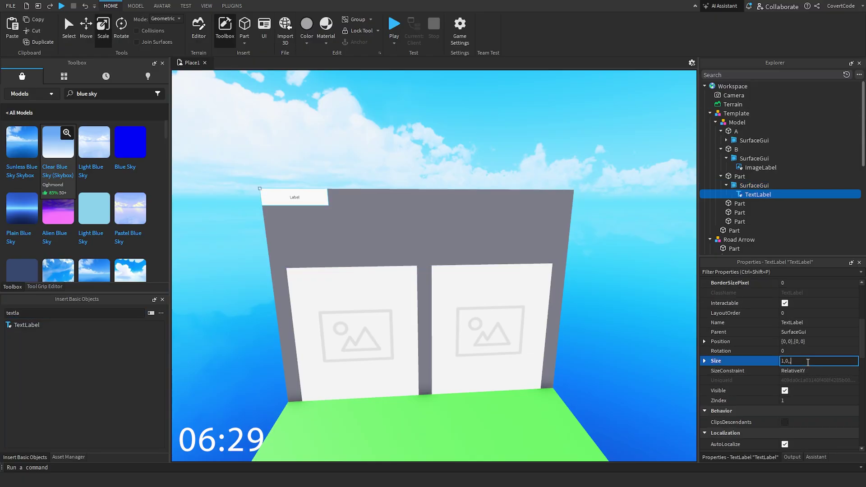
text(1, 0)
key(Return)
Enable TextScaled on the TextLabel and set its TextColor3 to white [255, 255, 255].
scroll(795, 355, down, 3)
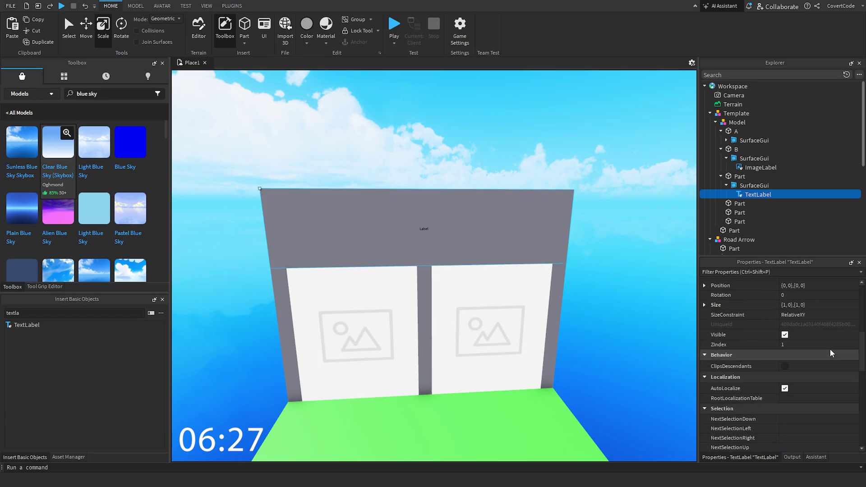
scroll(830, 348, down, 8)
scroll(788, 420, down, 3)
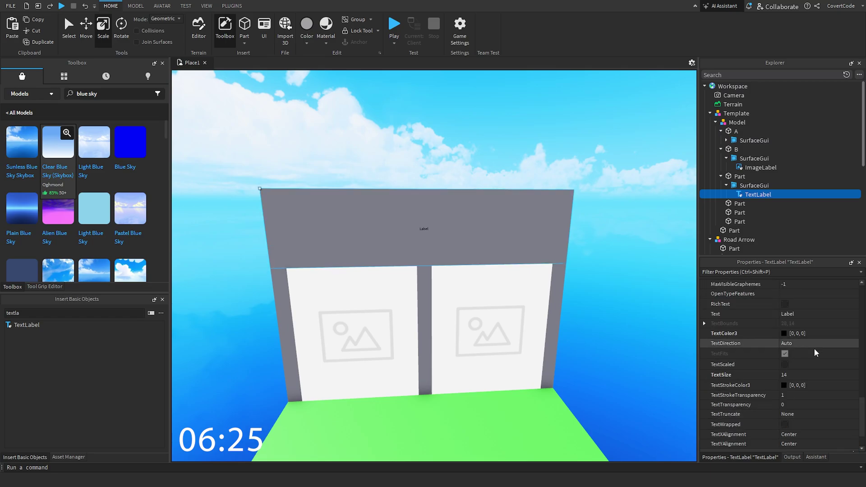
click(785, 333)
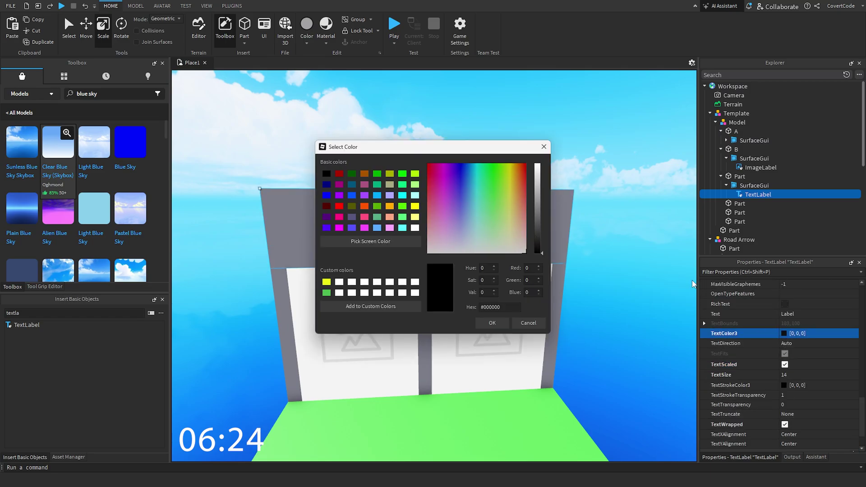
click(497, 327)
Set the TextLabel's text to QUESTION and its FontFace to Fredoka One.
scroll(820, 315, up, 3)
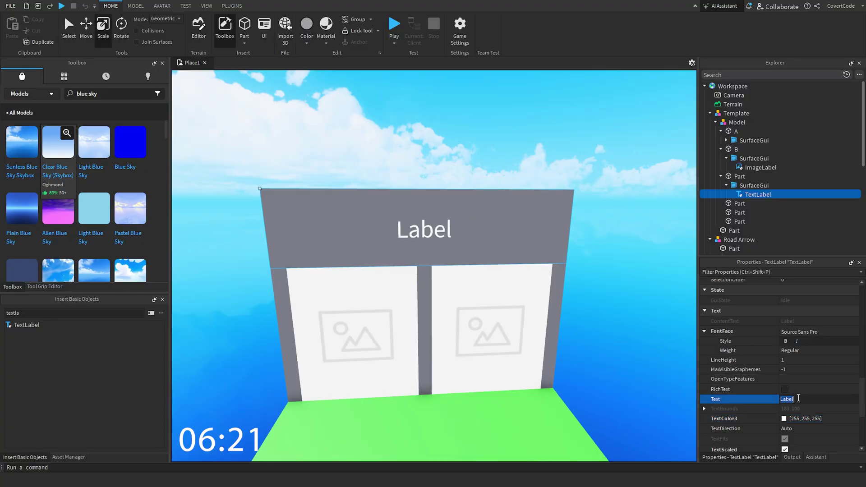
click(798, 398)
text(QUESTION)
key(Return)
click(806, 332)
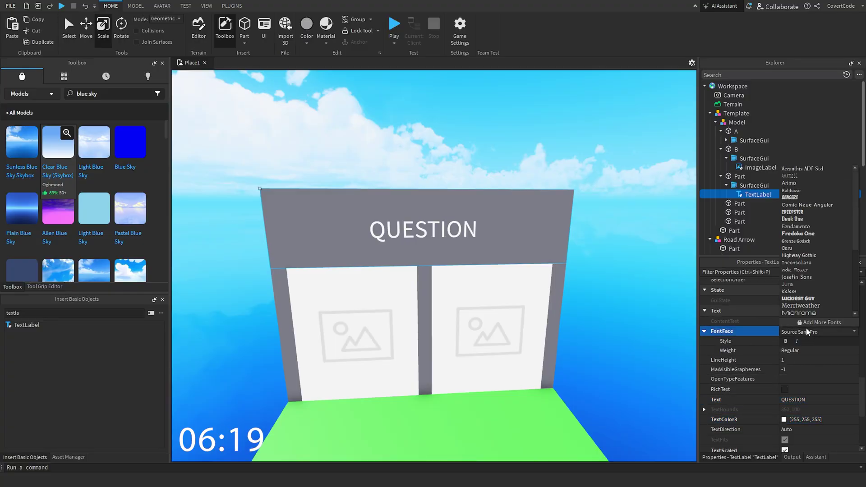
key(Return)
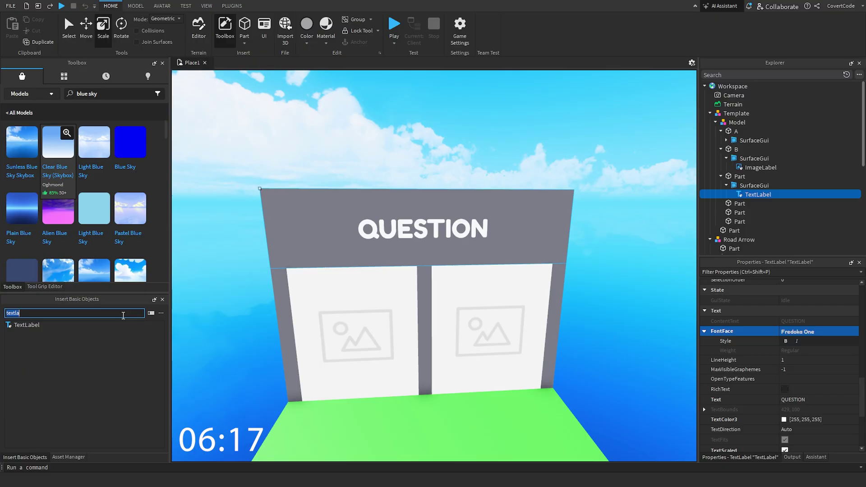
Add a UIStroke to the TextLabel with Thickness 15 and LineJoinMode Bevel.
click(94, 336)
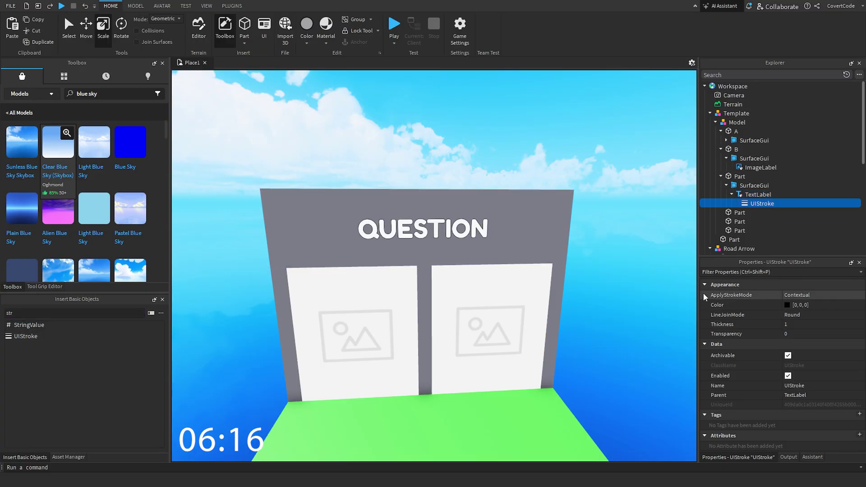
text(5)
key(Return)
right_drag(582, 207, 575, 197)
key(s)
double_click(804, 317)
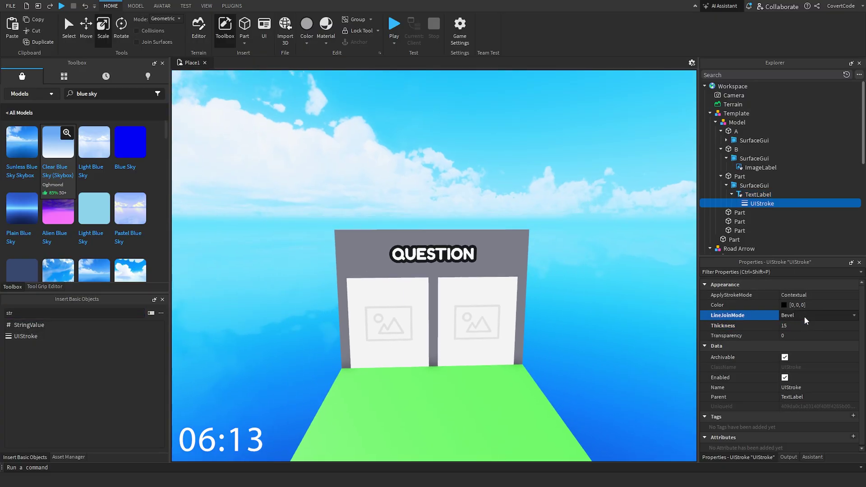
Set Lighting's ColorShift_Top to [158, 158, 158] and OutdoorAmbient to [127, 127, 127].
right_drag(629, 258, 667, 266)
key(s)
right_drag(586, 179, 556, 181)
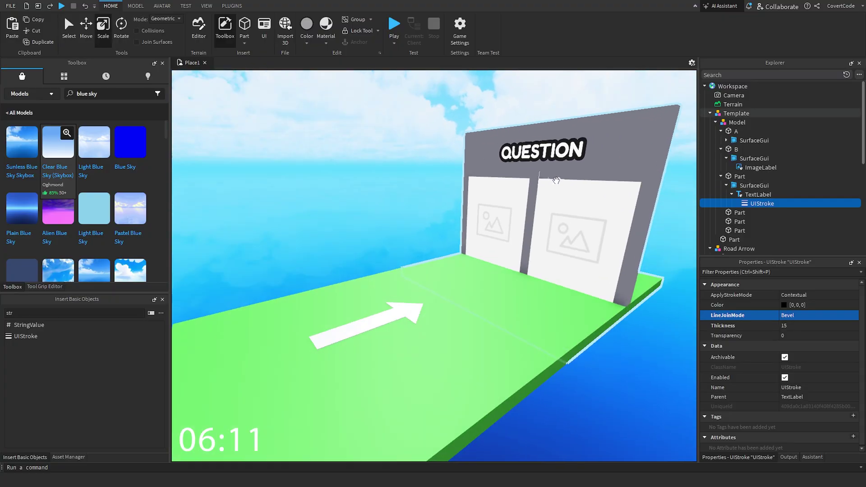
scroll(556, 180, down, 5)
click(704, 85)
click(728, 104)
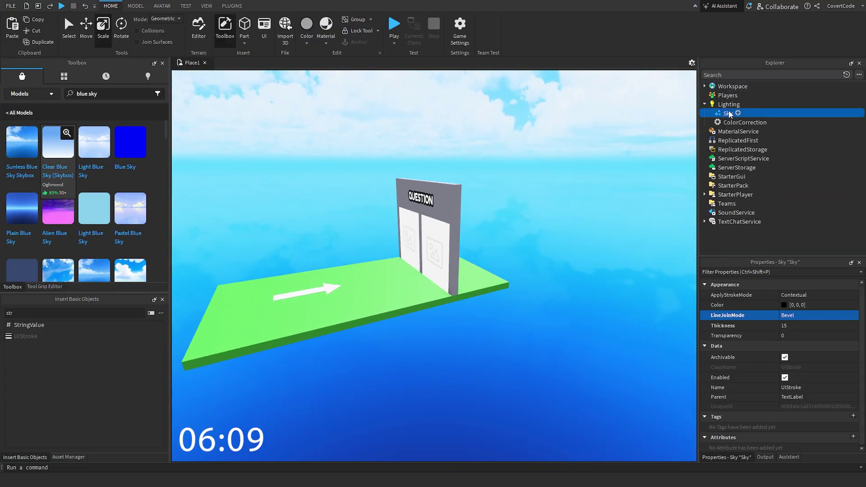
click(789, 325)
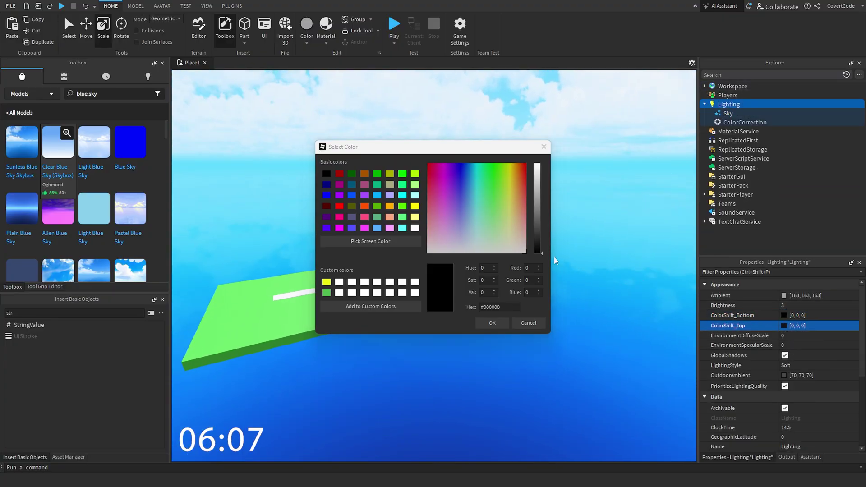
drag(534, 251, 534, 199)
click(784, 376)
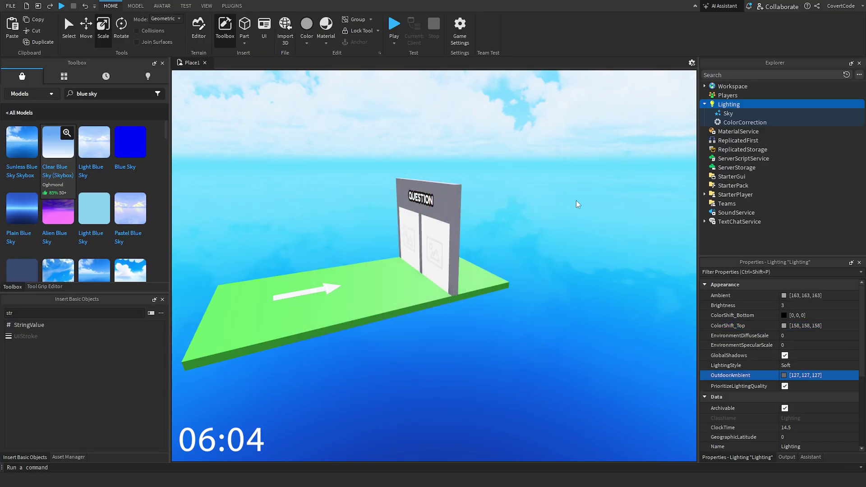
click(571, 196)
Duplicate the Template door section and move the copy along the path to join directly behind the original.
scroll(570, 196, up, 5)
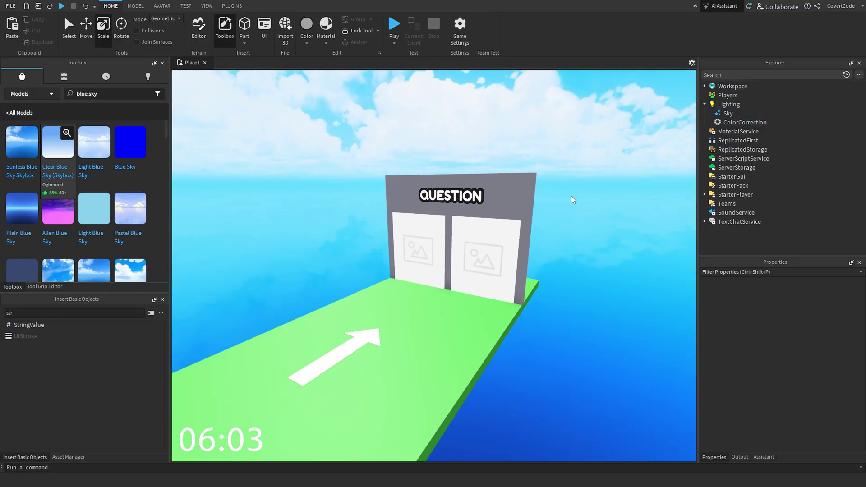
key(s)
key(a)
key(w)
click(538, 218)
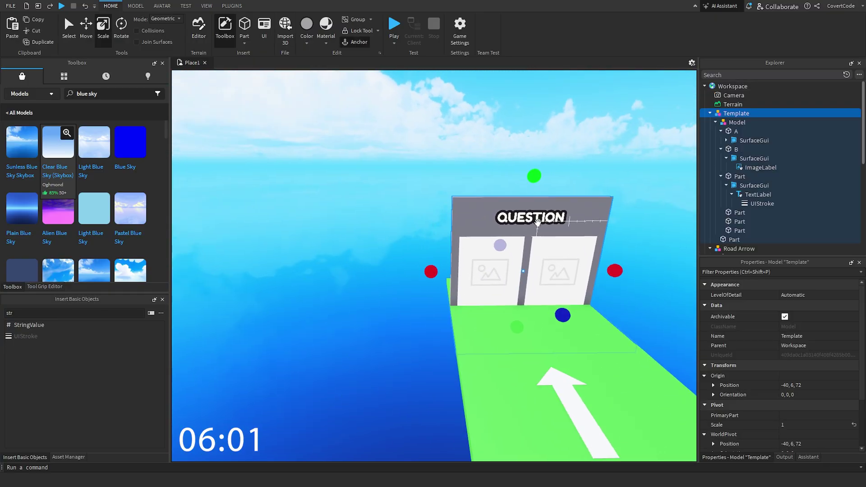
right_drag(539, 218, 586, 253)
click(87, 28)
right_drag(509, 230, 529, 240)
key(a)
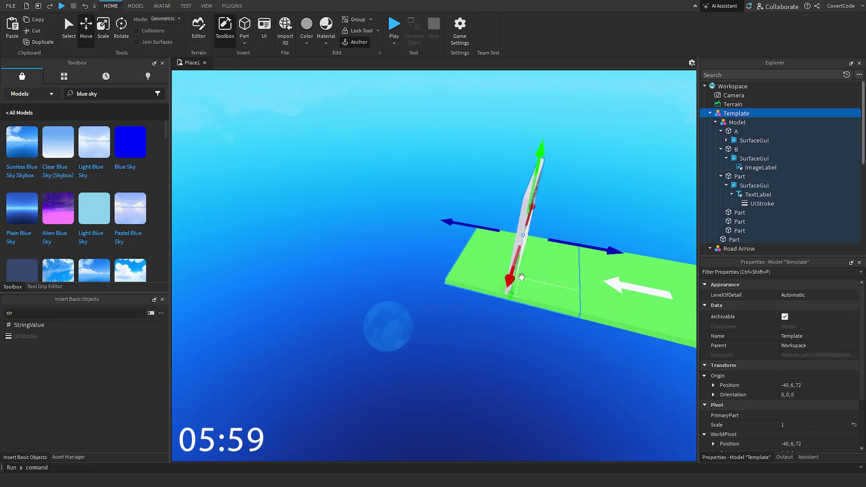
right_drag(518, 274, 557, 222)
key(a)
key(ctrl+d)
drag(544, 202, 477, 239)
Add two more Template copies end to end, extending the path to four door sections.
key(a)
key(ctrl+d)
key(ctrl+d)
key(a)
drag(477, 205, 348, 220)
key(ctrl+d)
key(a)
scroll(433, 266, down, 1)
click(495, 284)
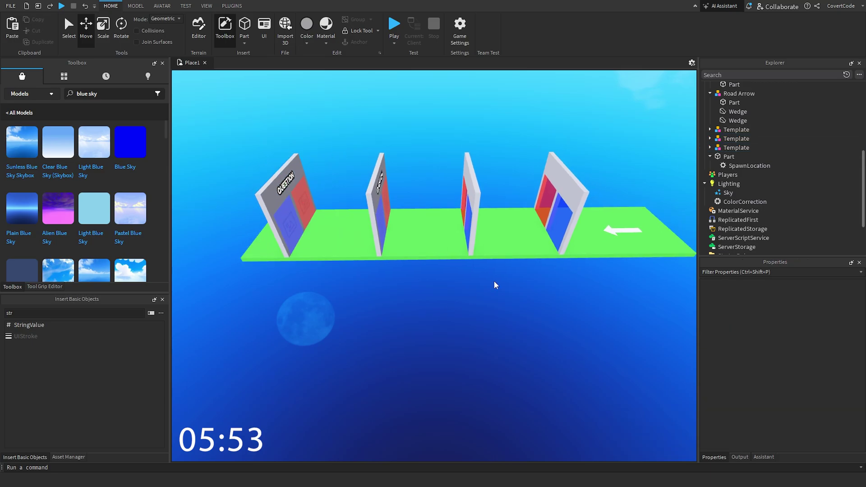
Duplicate the green spawn platform and move the copy to the far end, beyond the last door section.
click(618, 253)
key(ctrl+d)
drag(655, 231, 421, 223)
click(423, 205)
key(a)
click(422, 210)
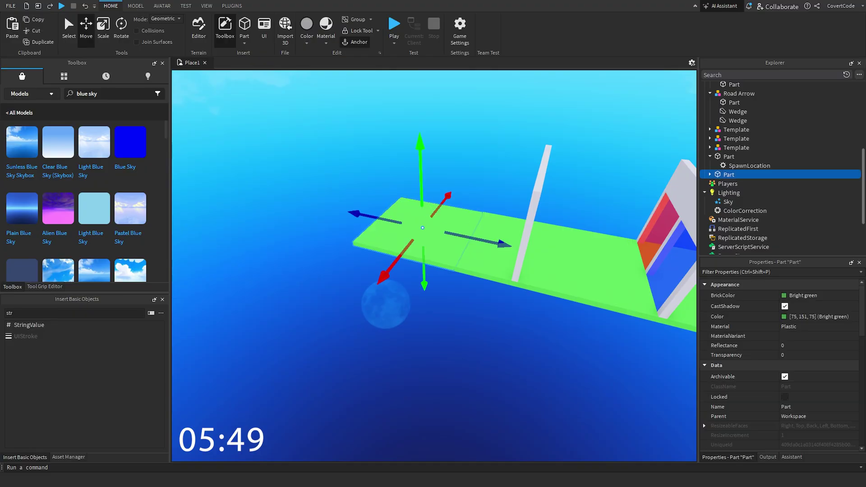
Change the BrickColor of the end platform to yellow.
click(802, 296)
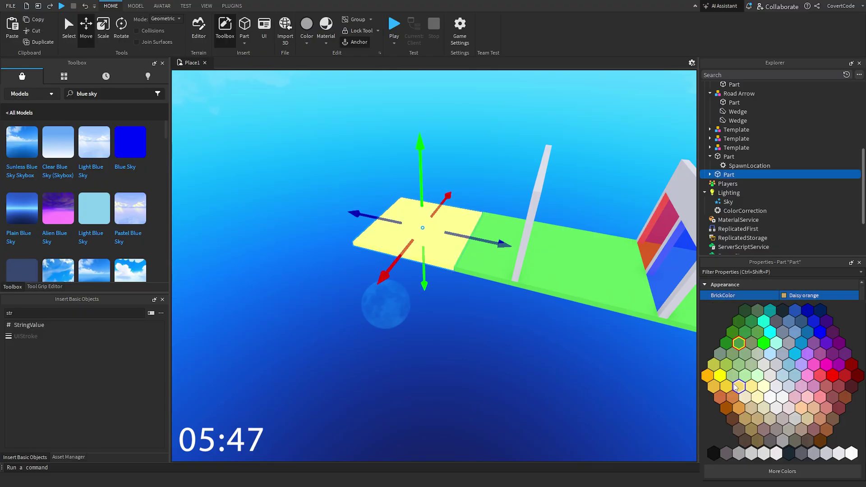
click(711, 386)
click(501, 158)
Examine the row of question gates from the side and front, including the end platform.
right_drag(500, 159, 521, 163)
key(d)
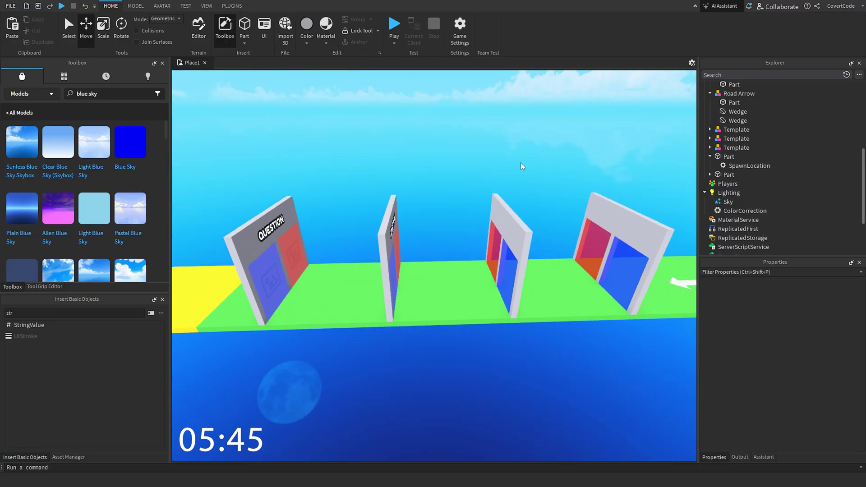
key(d)
right_drag(572, 190, 572, 193)
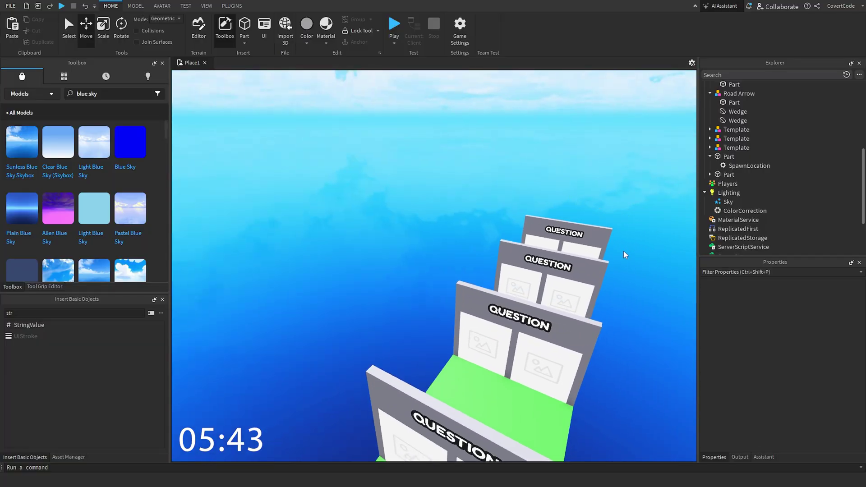
right_drag(623, 251, 626, 239)
scroll(478, 258, down, 3)
right_drag(456, 217, 453, 215)
key(d)
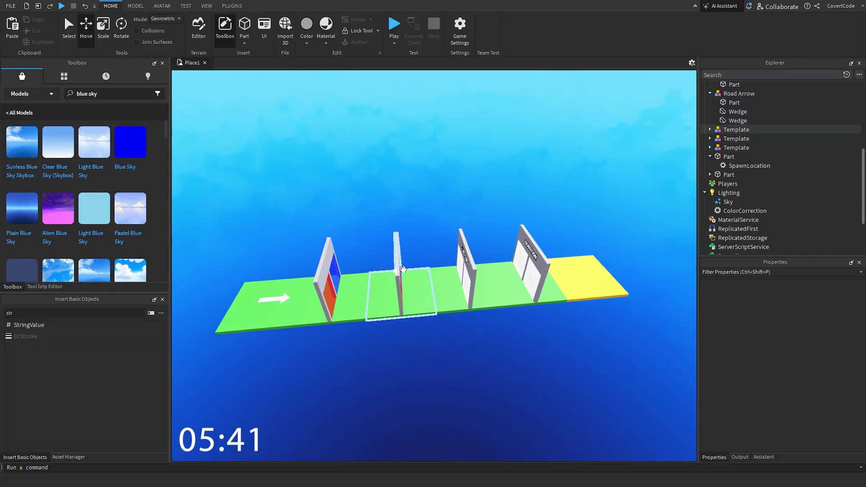
Start a playtest of the map from the spawn platform.
key(w)
right_drag(355, 229, 354, 227)
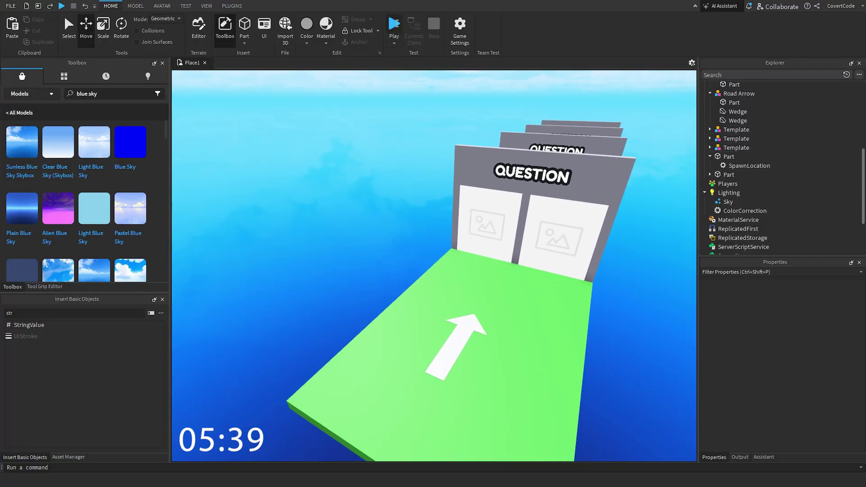
key(F5)
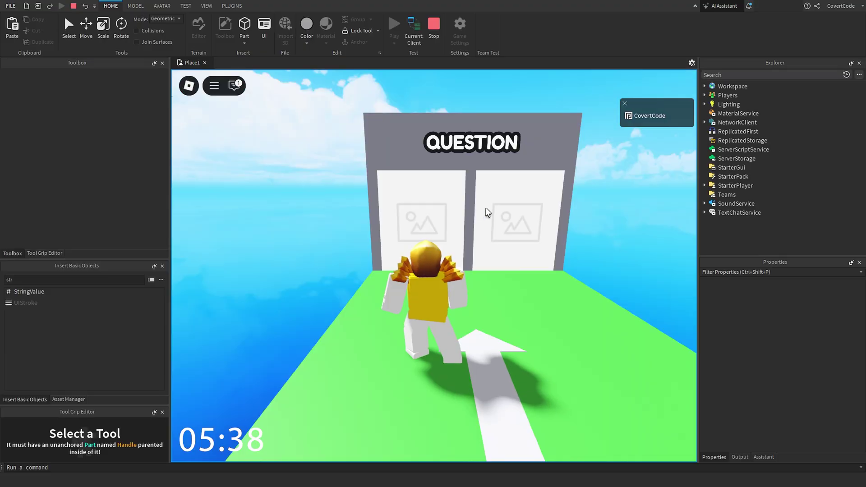
Walk the character from the spawn platform toward the first question gate and end the playtest.
right_drag(471, 188, 477, 185)
scroll(479, 188, down, 2)
key(d)
key(w)
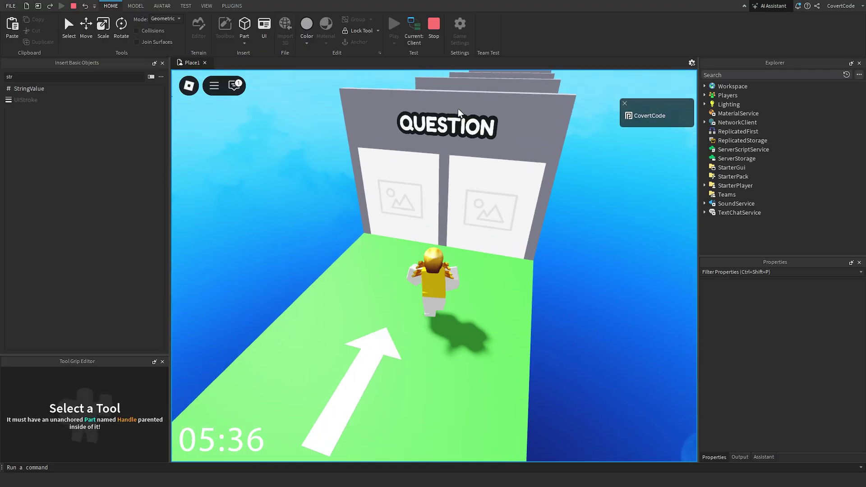
key(w)
right_drag(467, 136, 467, 136)
key(shift+F5)
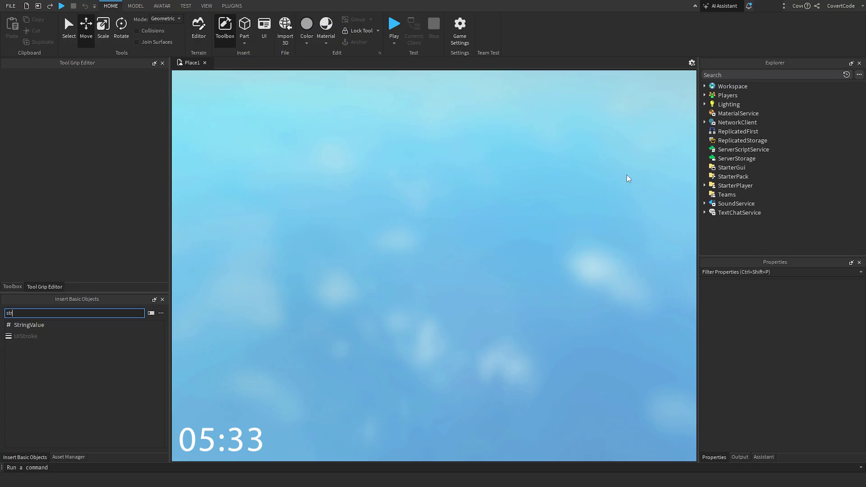
Add a new Script to ServerScriptService.
click(704, 86)
key(w)
right_drag(476, 223, 472, 225)
key(a)
right_drag(576, 216, 575, 216)
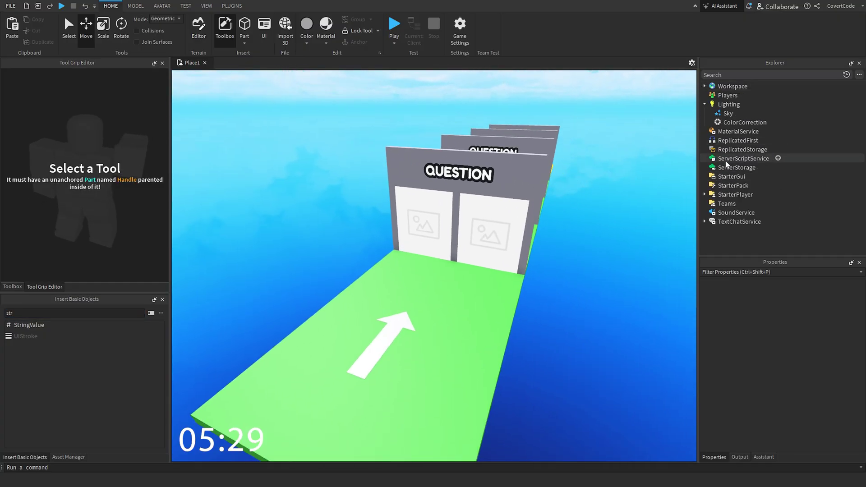
click(743, 158)
click(75, 311)
text(str)
key(BackSpace)
key(BackSpace)
text(cr)
click(66, 324)
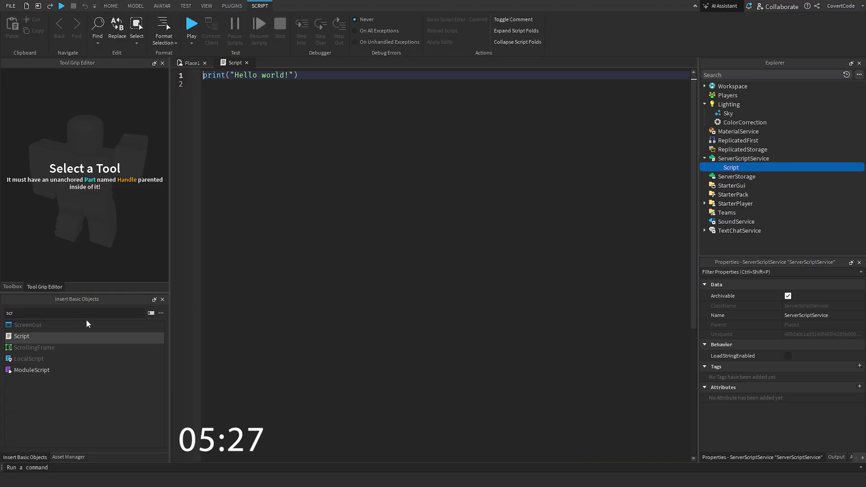
Replace the script's default code with local CollectionService = game:GetService("CollectionService"), followed by blank lines.
key(ctrl+a)
key(BackSpace)
text(local )
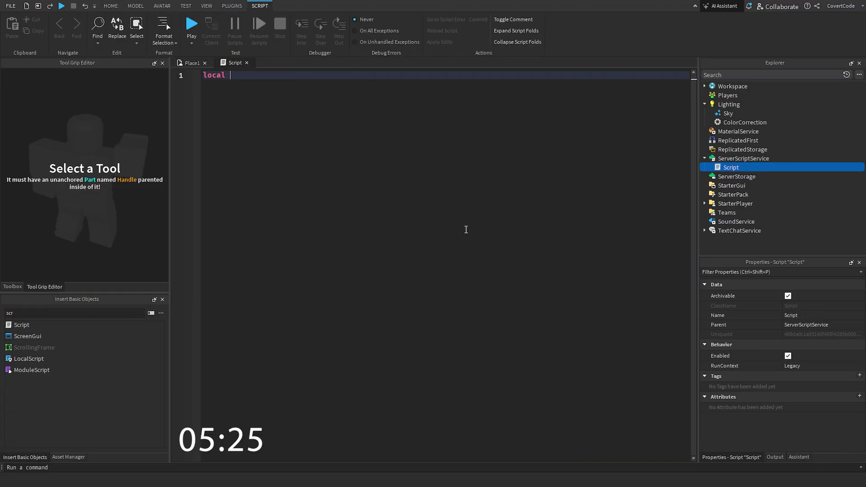
text(CollectionSerivce)
key(BackSpace)
key(BackSpace)
key(BackSpace)
text(vice = game:)
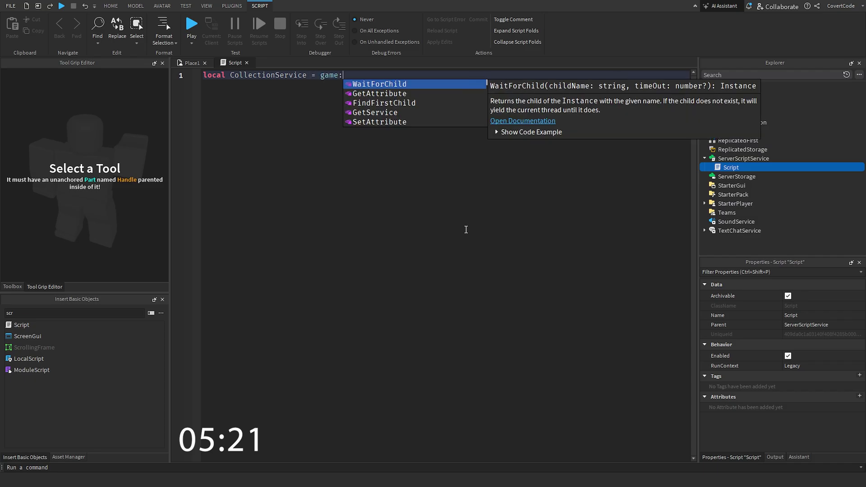
text(GetService("Co)
key(Tab)
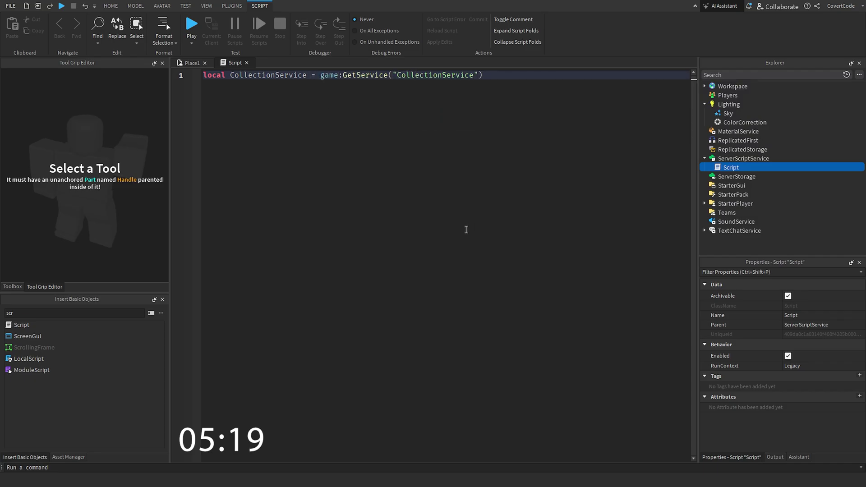
key(Return)
key(Return)
key(Return)
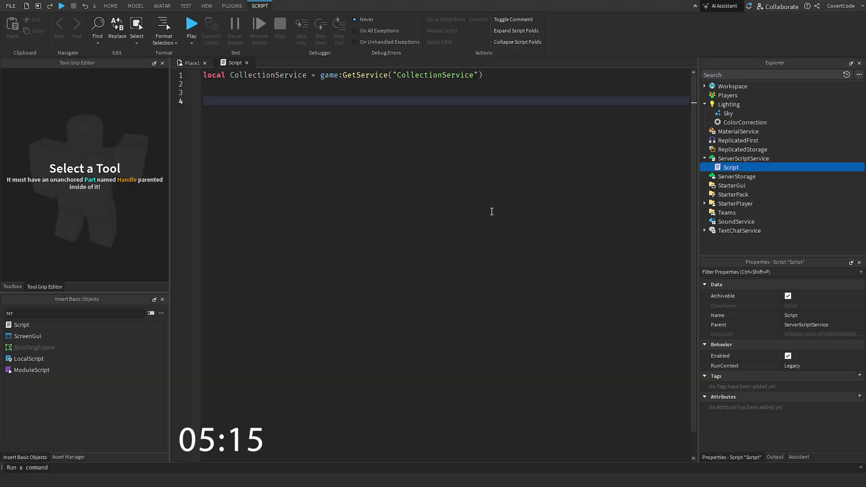
text(Coll)
key(Tab)
text(:)
key(BackSpace)
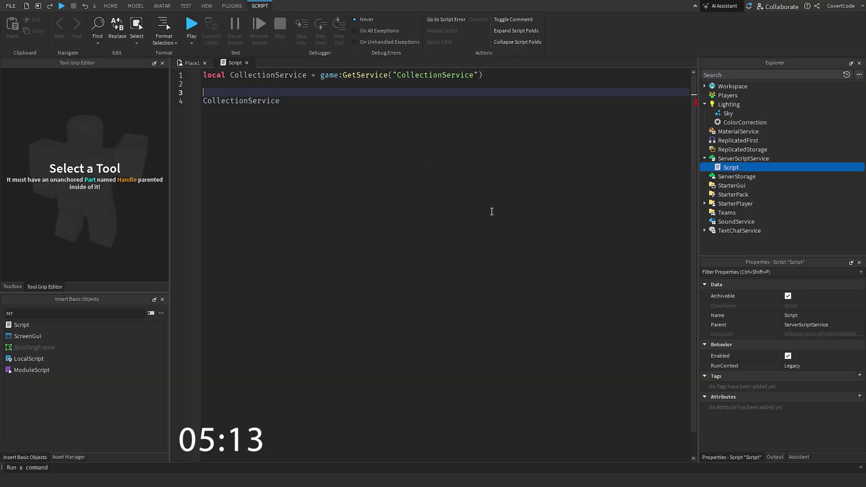
key(Home)
key(Return)
key(Up)
key(Down)
key(BackSpace)
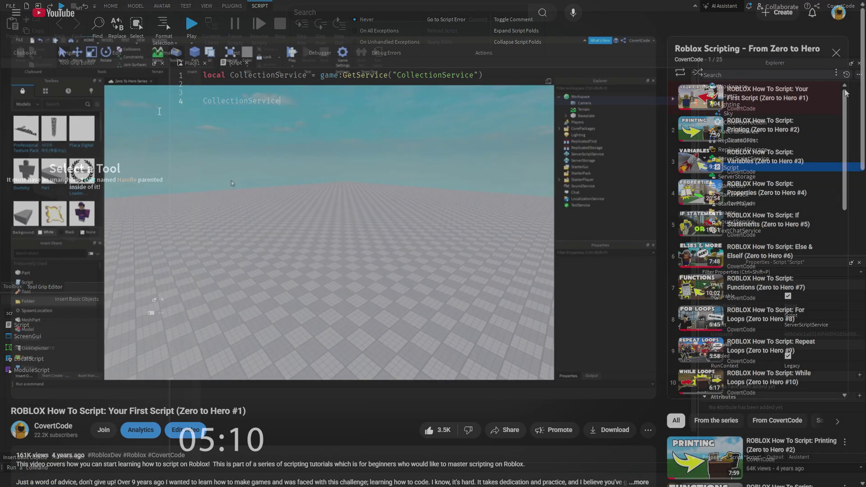
Switch to YouTube and look through the "Roblox Scripting – From Zero to Hero" playlist and its first video's page.
scroll(840, 193, down, 5)
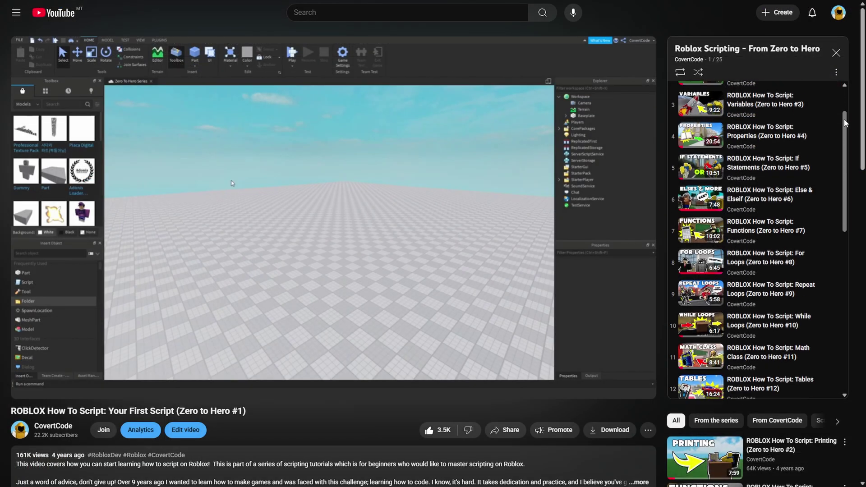
scroll(840, 193, down, 3)
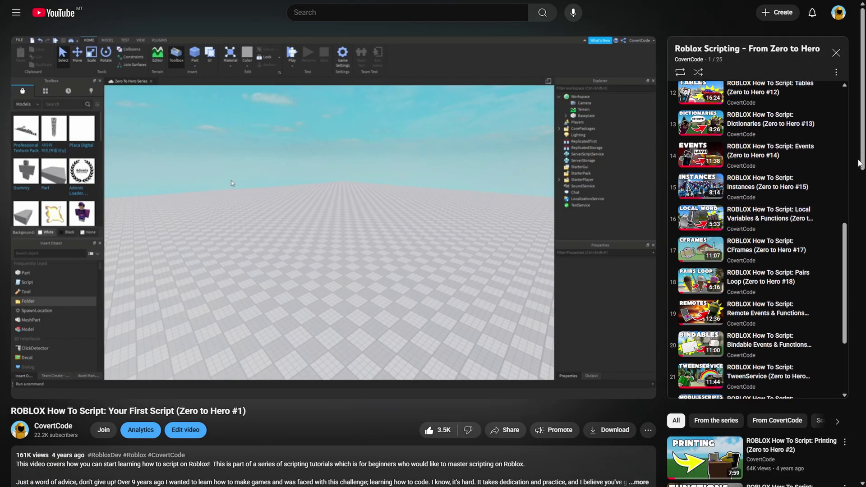
scroll(858, 198, down, 3)
scroll(858, 198, down, 4)
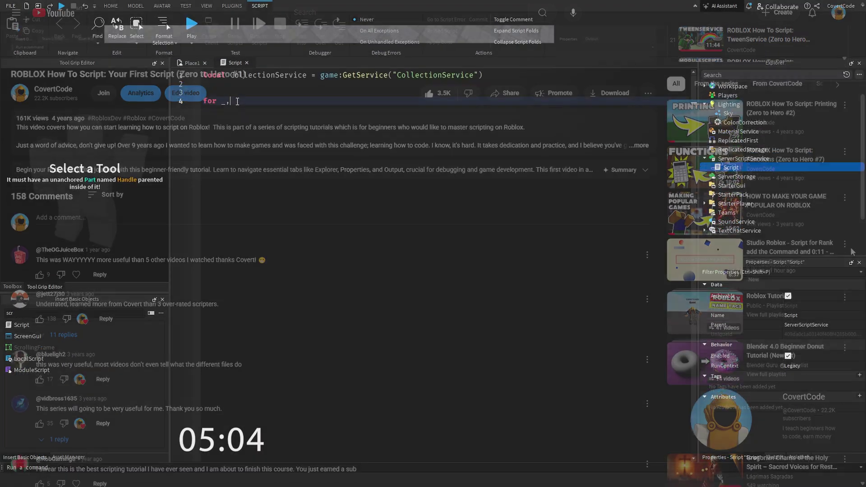
In the script, write a for _, item loop over CollectionService:GetTagged("Kill").
text(item in CollectionService:Get)
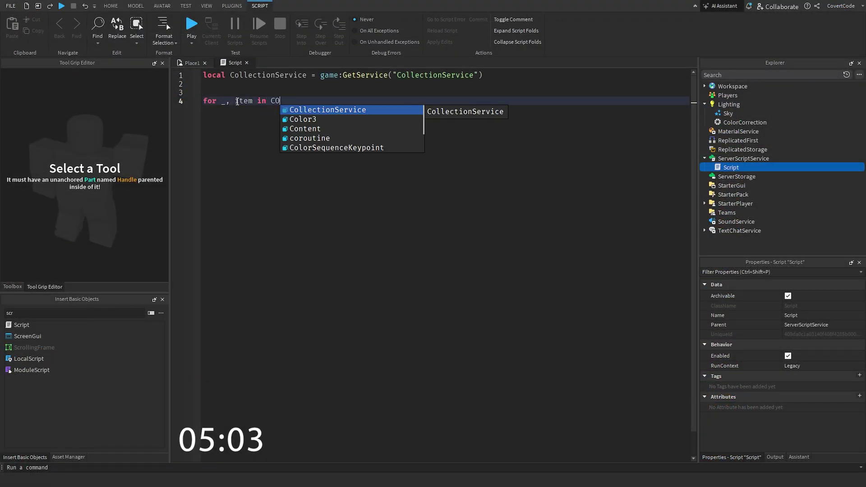
text(Tagged())
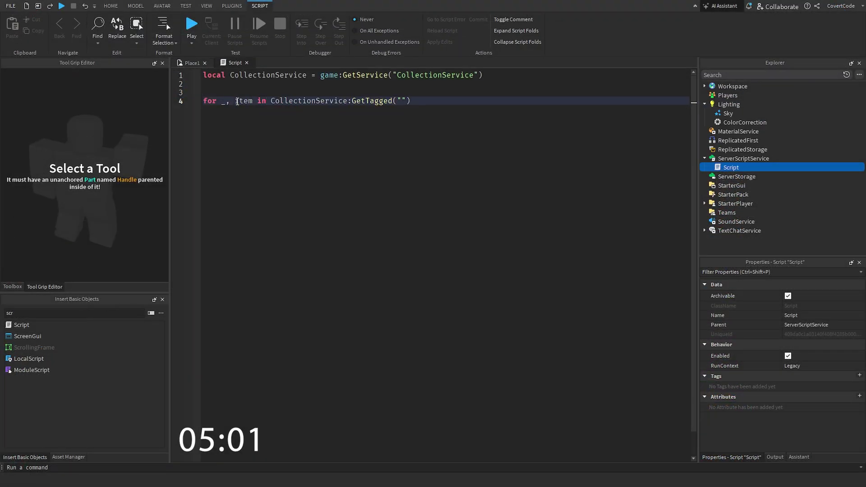
text("Kill") do)
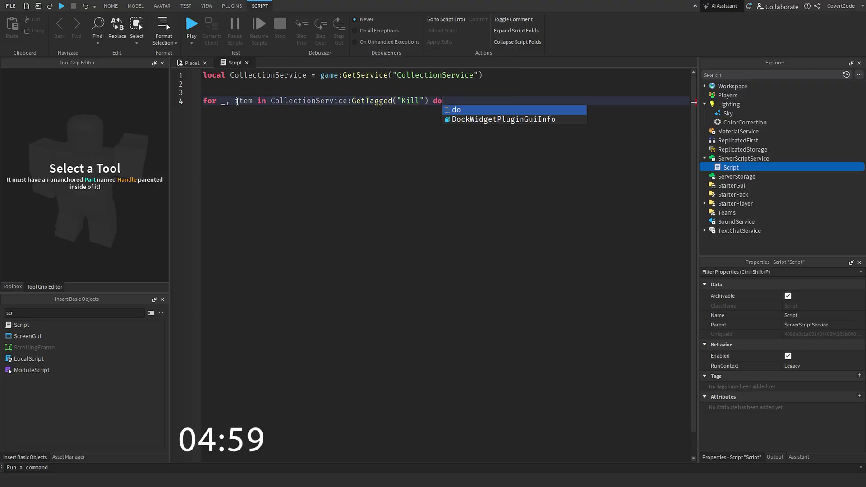
key(Return)
Inside the loop, connect item.Touched to a function with the parameter hit.
text(item.Touched:Con)
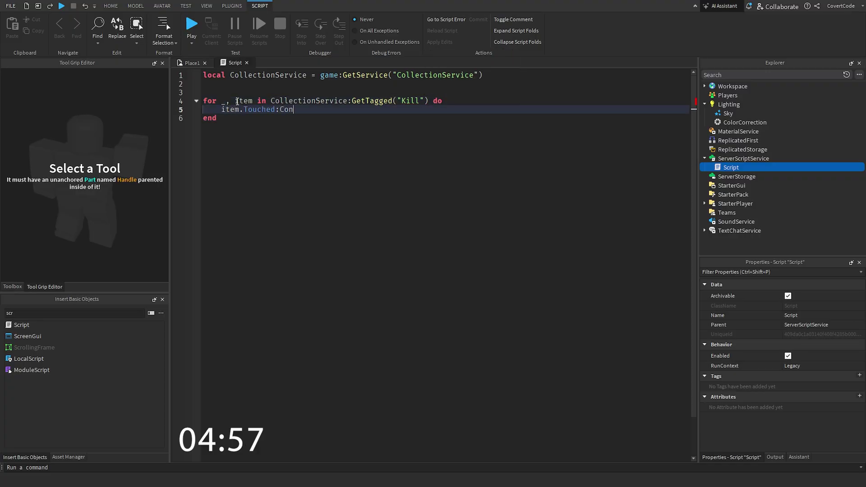
text(nect(functi)
key(Tab)
text(())
key(Return)
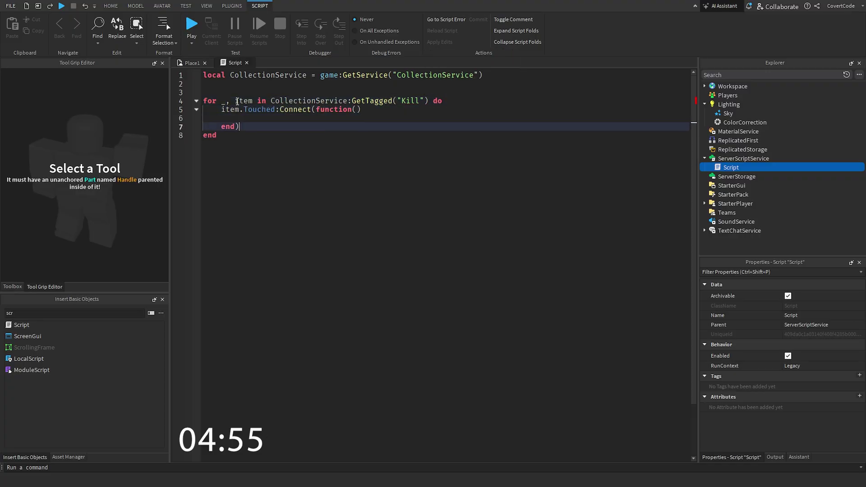
click(355, 110)
text(hit)
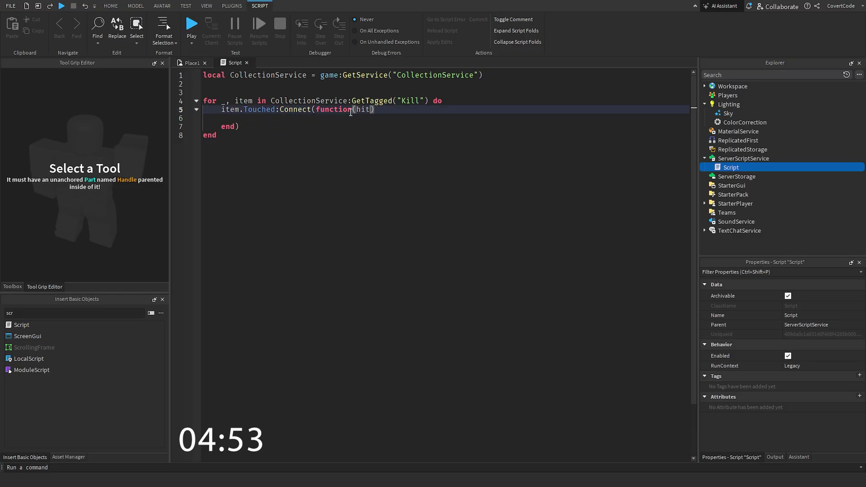
key(Down)
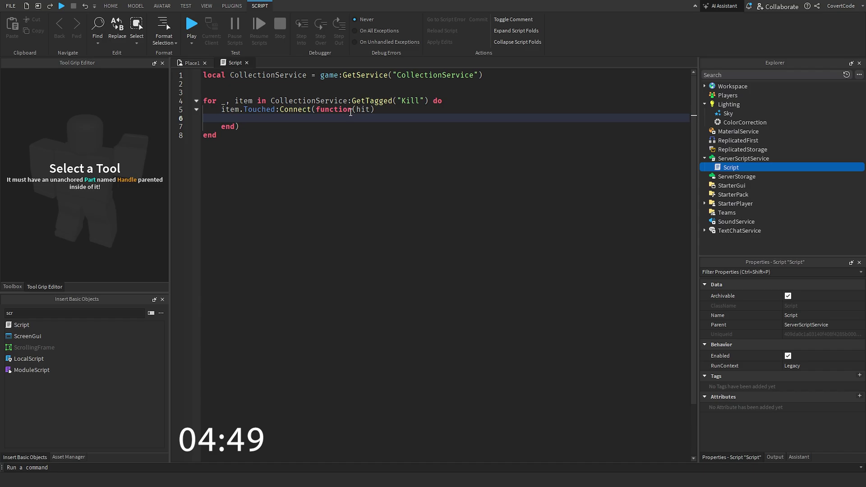
In the touch function, define local plr as game:GetService("Players"):GetPlayerFromCharacter(hit.Parent).
text(local chara)
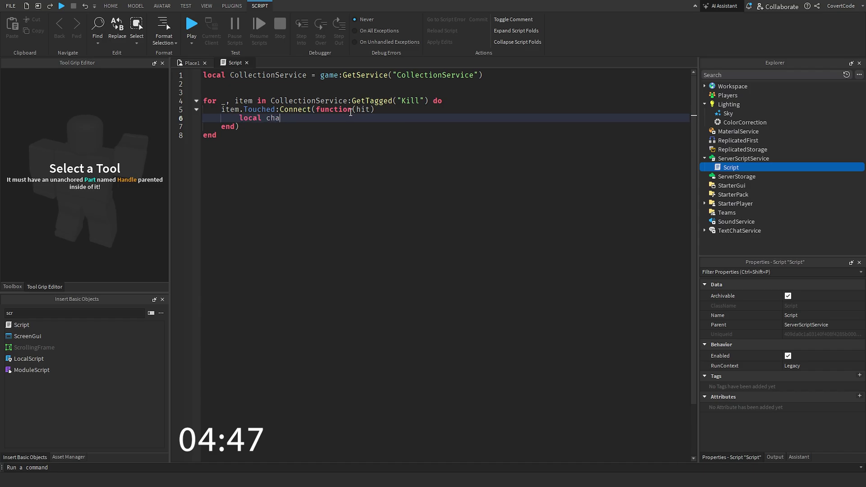
key(BackSpace)
key(BackSpace)
key(BackSpace)
text(plr = h)
key(BackSpace)
text(game:GetService("P)
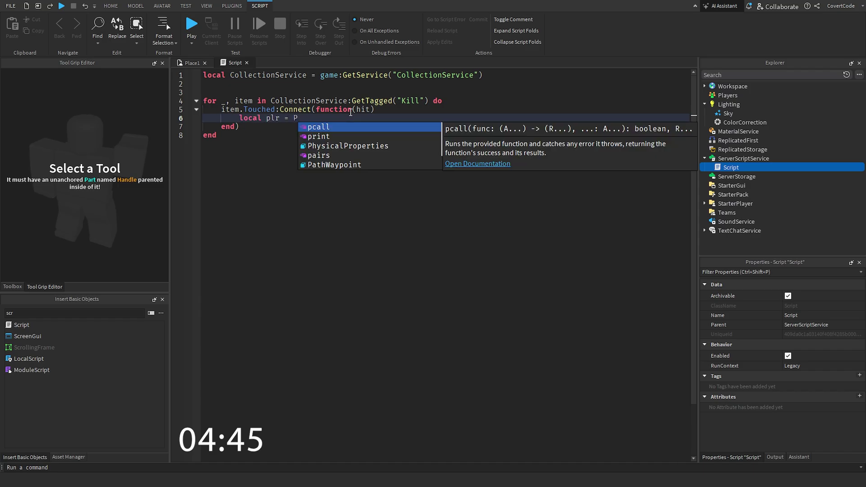
key(Tab)
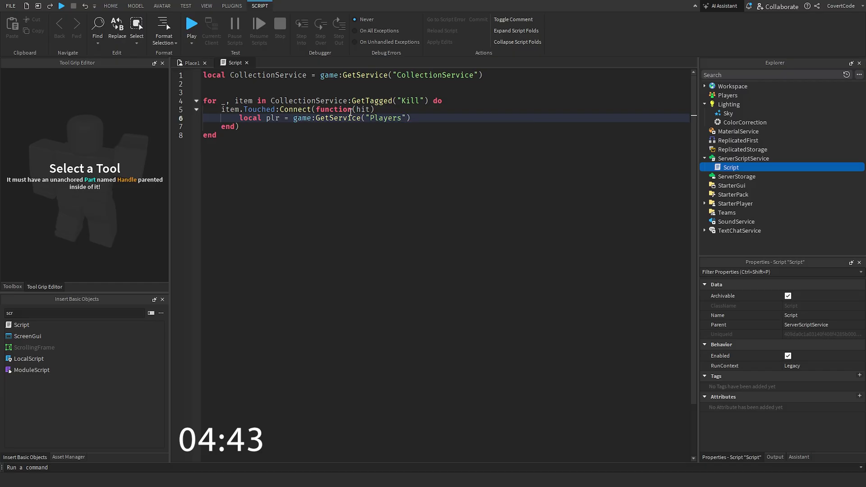
text(:GetPlayerFromCharacter())
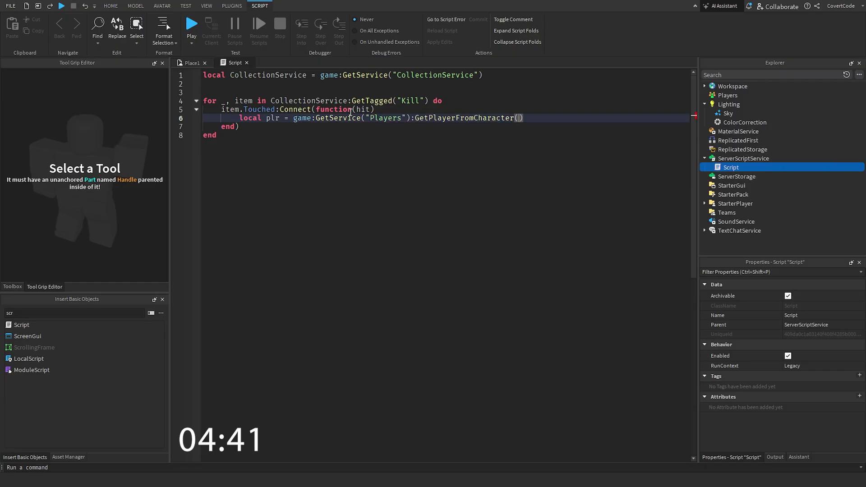
text(hit.P)
key(Tab)
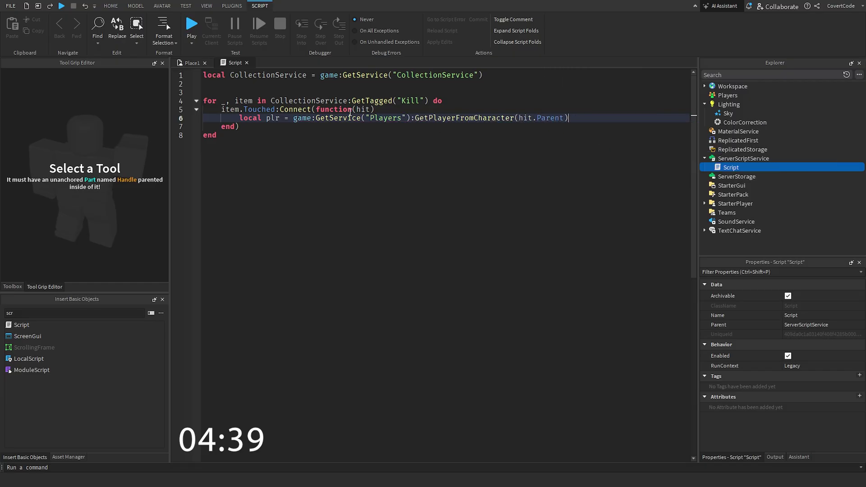
Below the plr variable, leave a blank line and add an if plr then block.
key(Right)
key(Return)
key(Return)
text(if plr then)
key(Return)
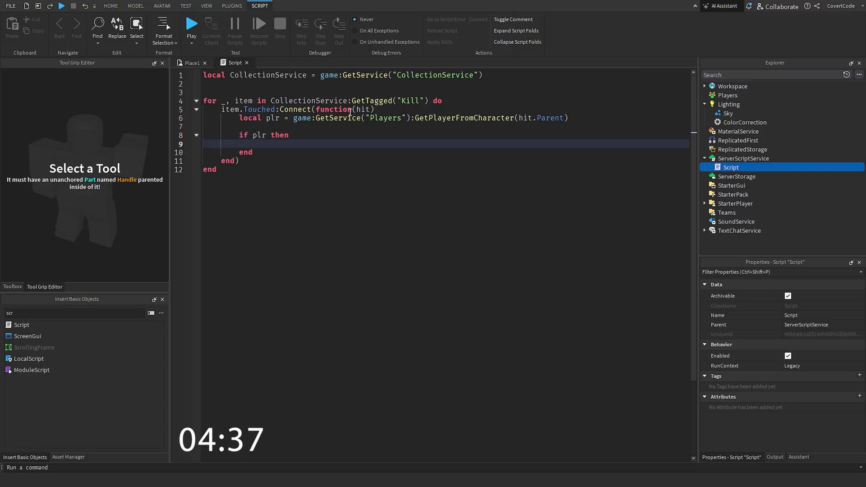
Inside the if block, define local char = hit.Parent and call char:BreakJoints().
text(local char = hit.)
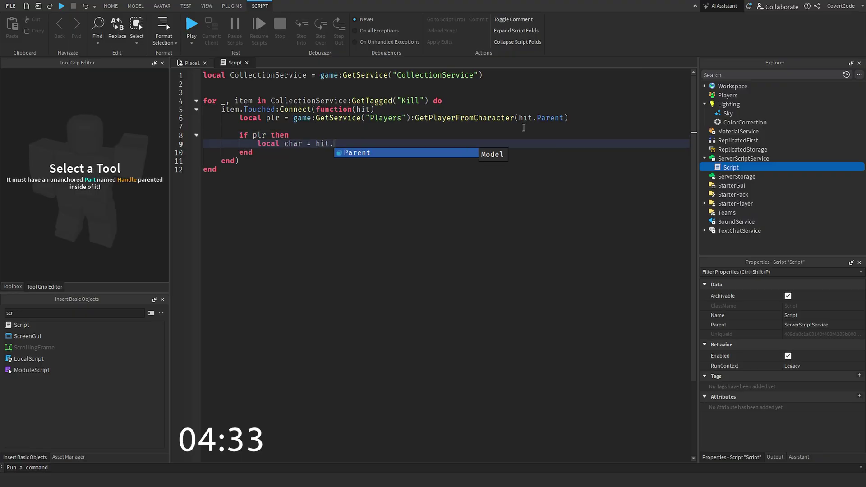
key(Return)
key(Return)
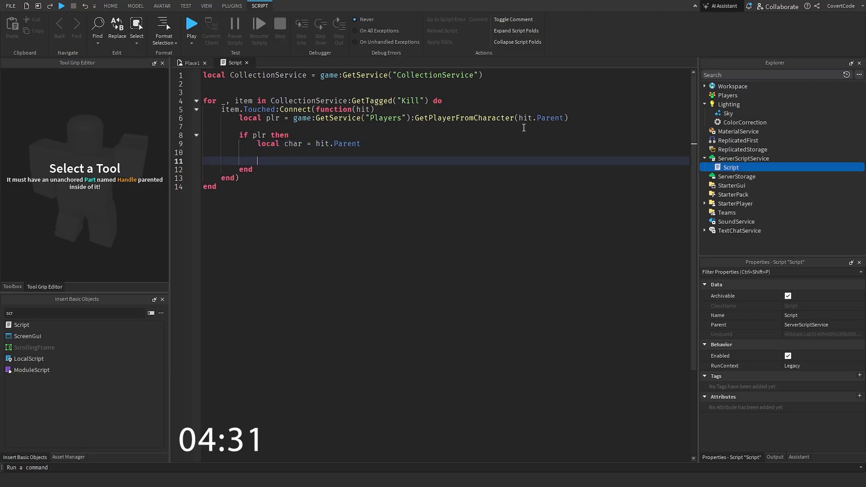
text(char:BreakJoints())
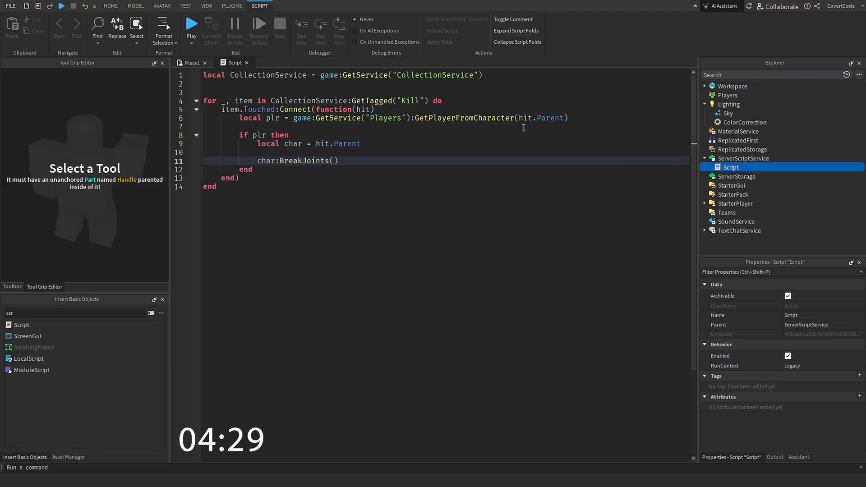
click(453, 179)
click(309, 161)
click(313, 197)
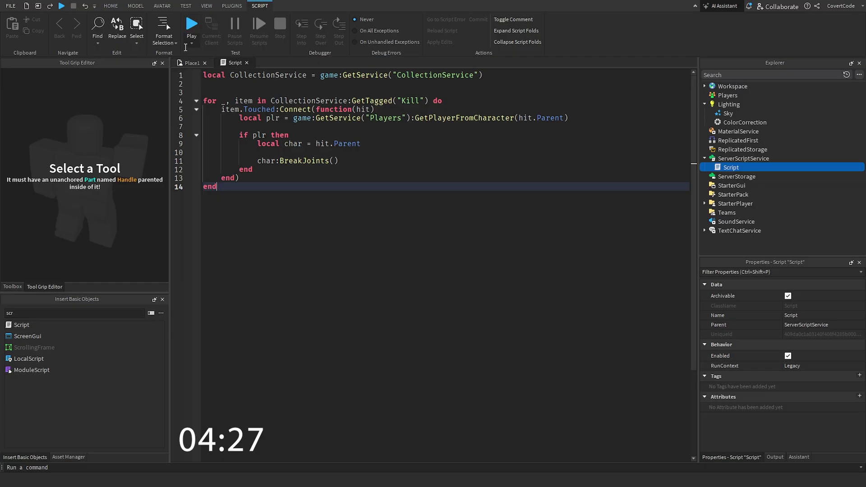
Return to the Place1 view, briefly run a playtest and stop it.
click(192, 63)
click(394, 24)
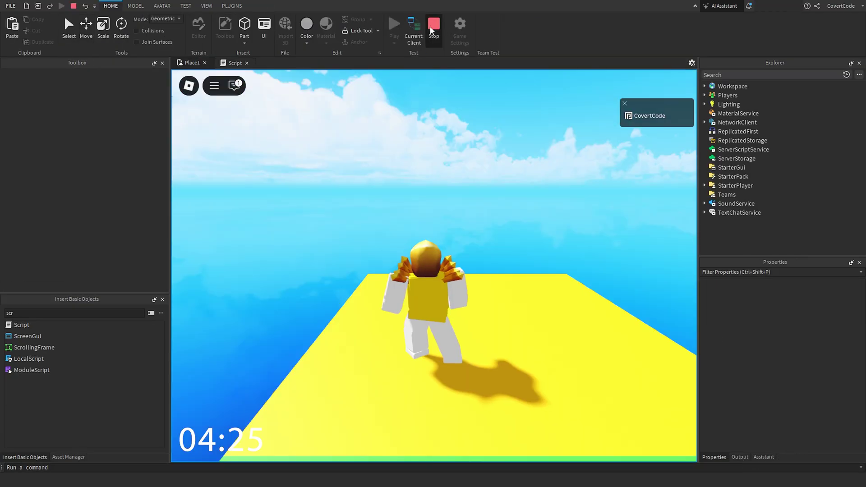
click(431, 30)
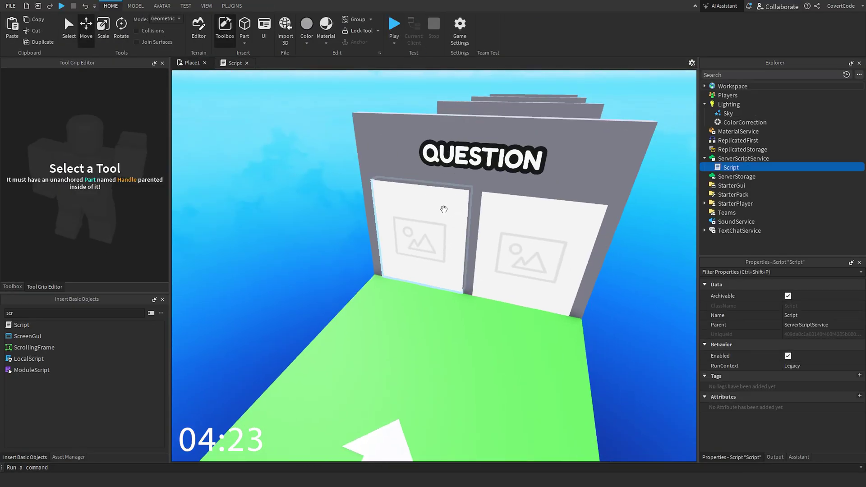
Add the tag "Kill" to door part B, the left door of the first question gate.
click(442, 207)
scroll(743, 354, down, 10)
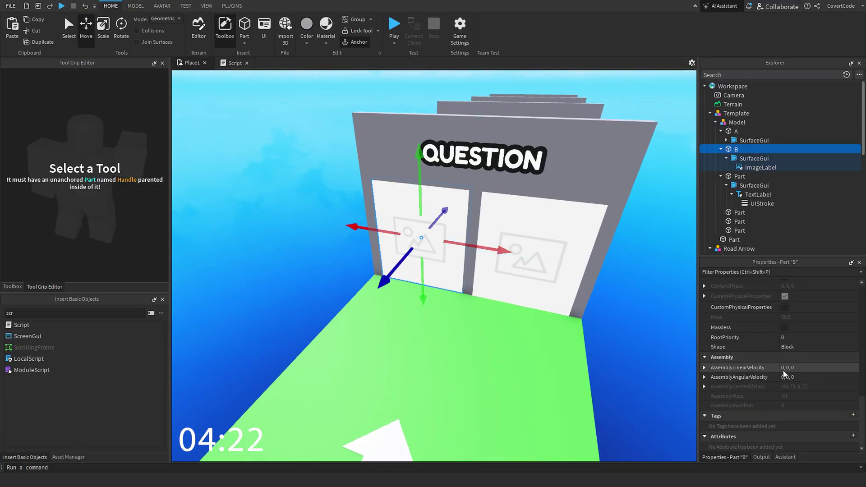
click(853, 414)
text(Kill)
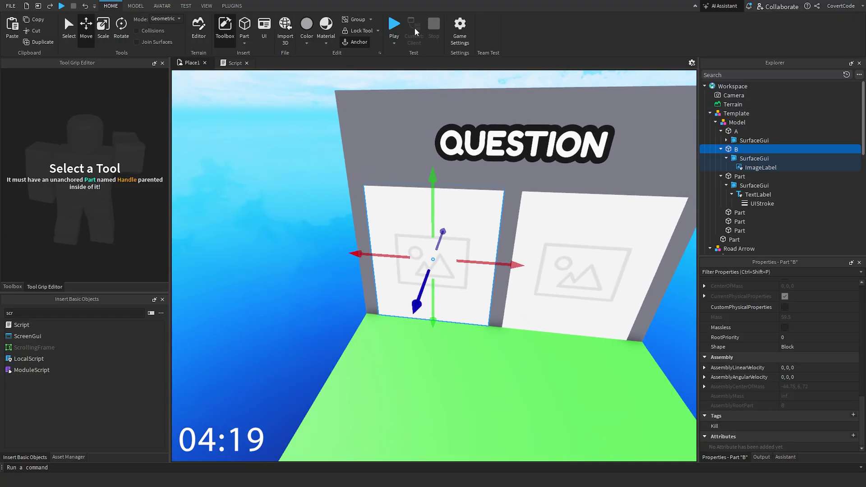
Playtest the game by walking the character into the left door of the first question gate, and stop the test.
key(F5)
key(w)
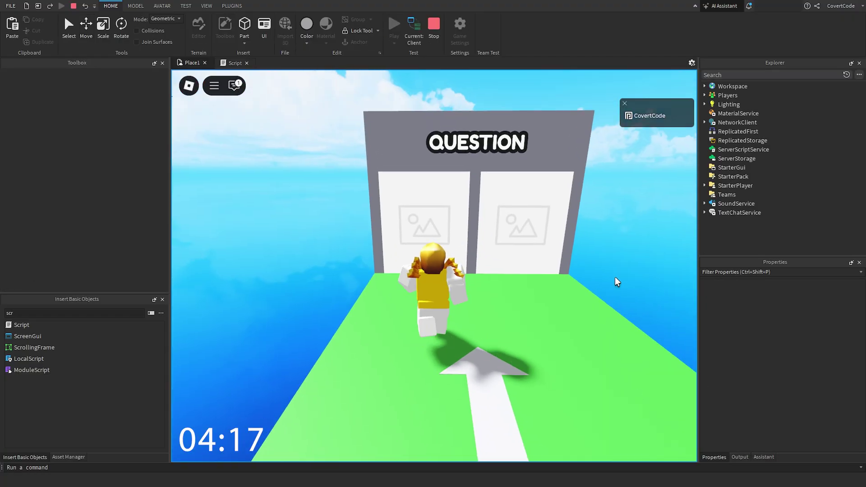
right_drag(545, 269, 545, 269)
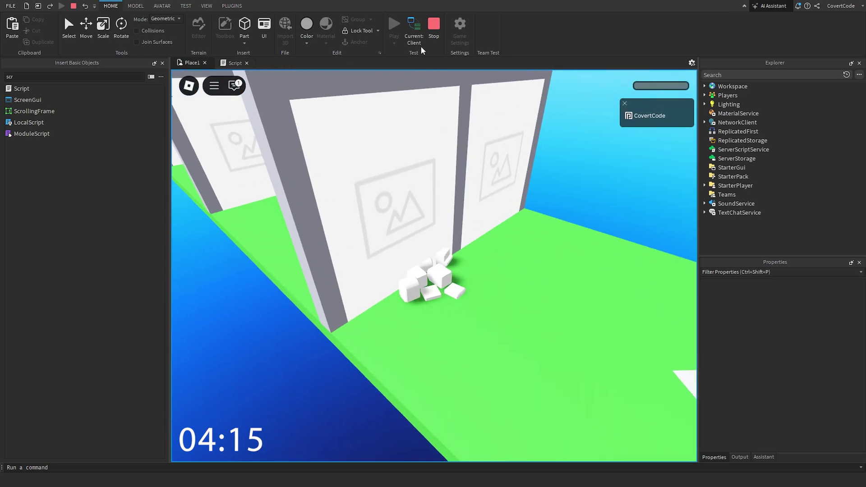
click(433, 27)
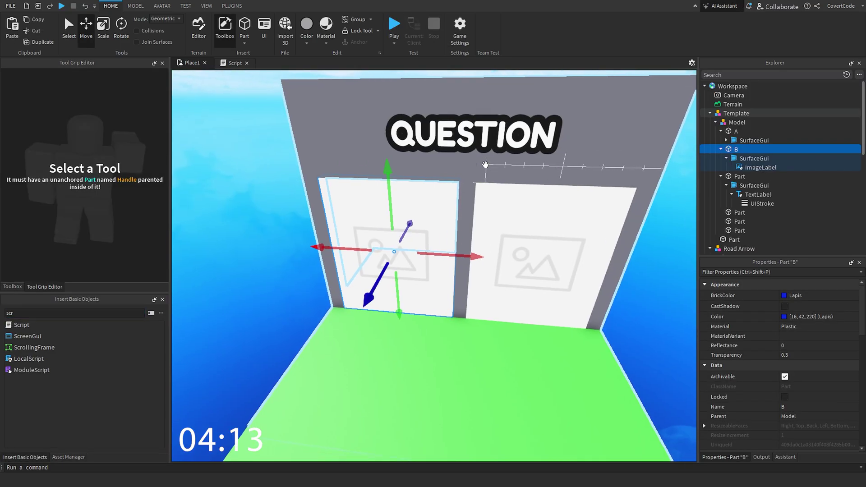
Open the asset library, rerun the "blue sky" search and switch the asset category to Decals.
key(s)
key(d)
key(a)
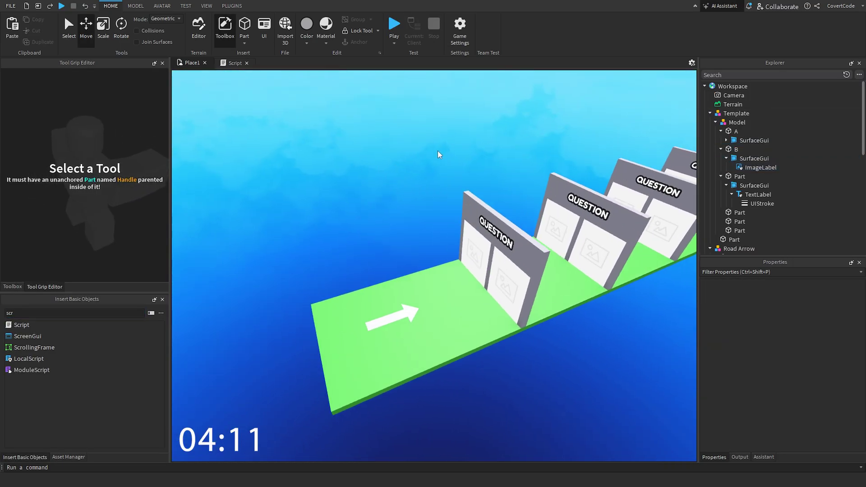
right_drag(437, 151, 177, 207)
click(18, 286)
scroll(288, 219, up, 6)
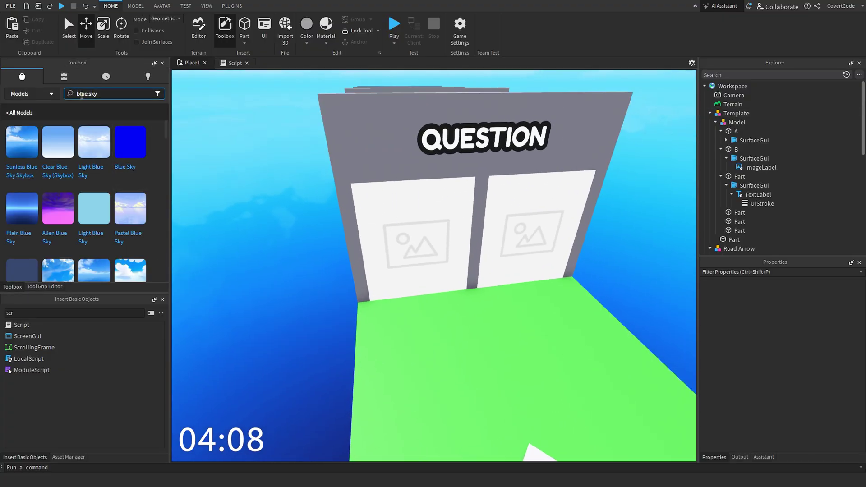
click(88, 94)
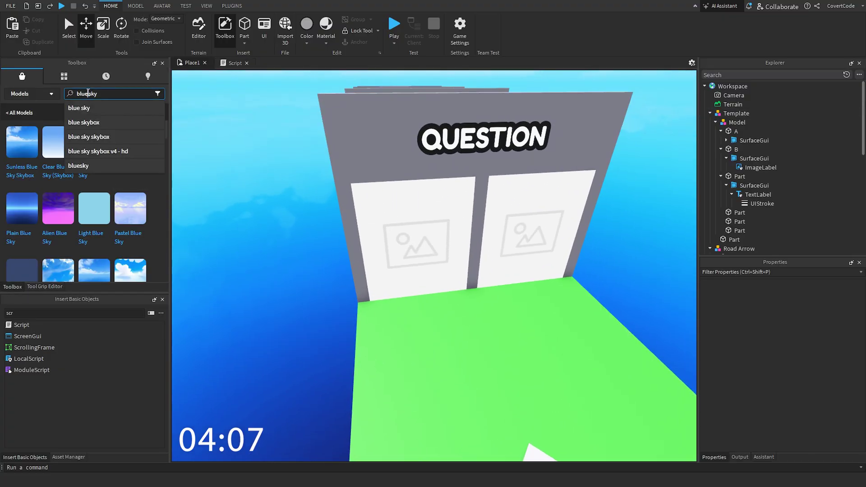
click(79, 108)
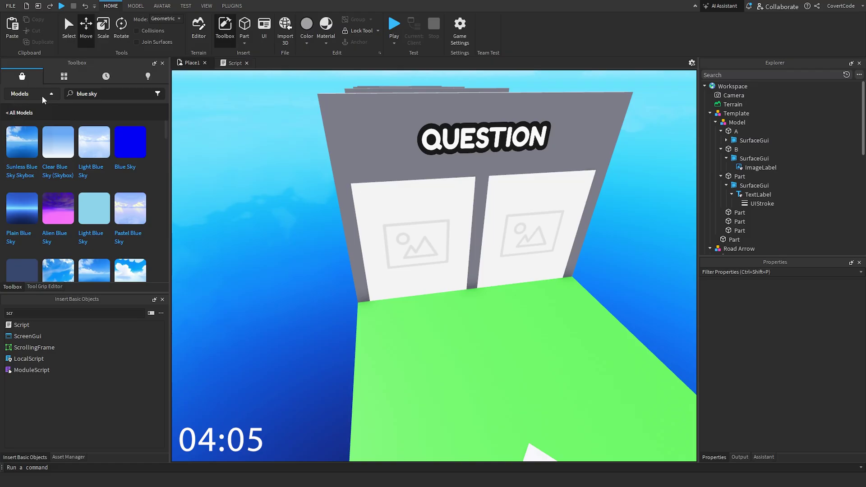
click(35, 144)
click(38, 94)
click(37, 155)
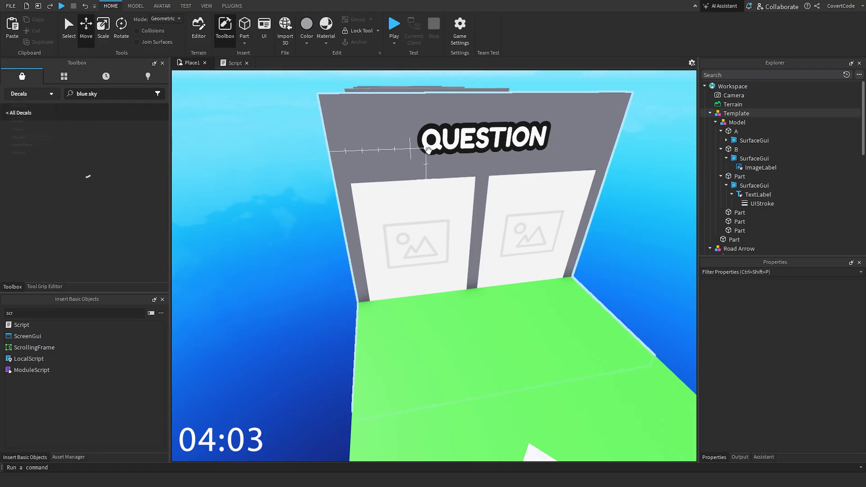
Change the first gate's question text to "BEST GAME ON ROBLOX?".
right_drag(426, 150, 428, 152)
alt+click(427, 152)
click(758, 194)
scroll(789, 310, down, 8)
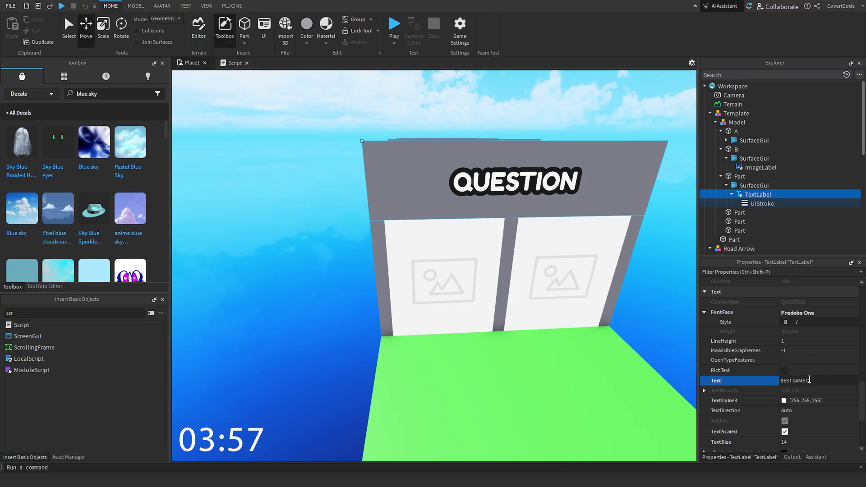
text(OX?)
key(Return)
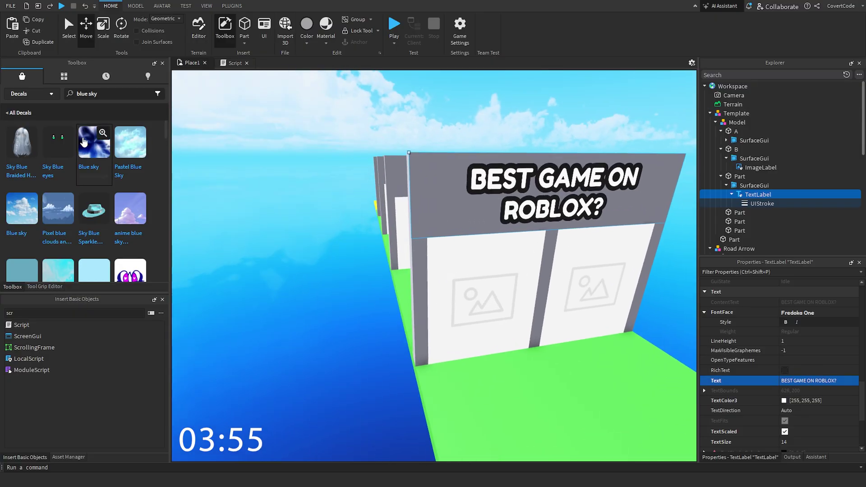
Search the decals for "grow a garden" and copy the ID of the green fruit decal.
double_click(101, 96)
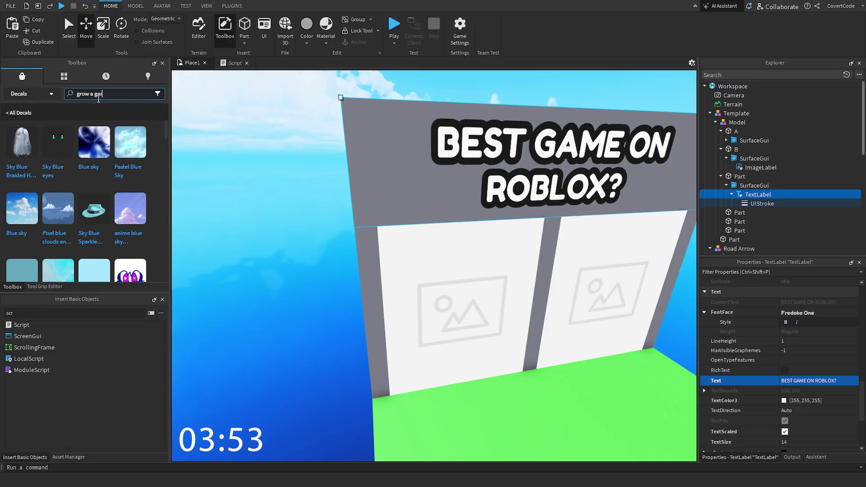
text(grow a garden)
key(Return)
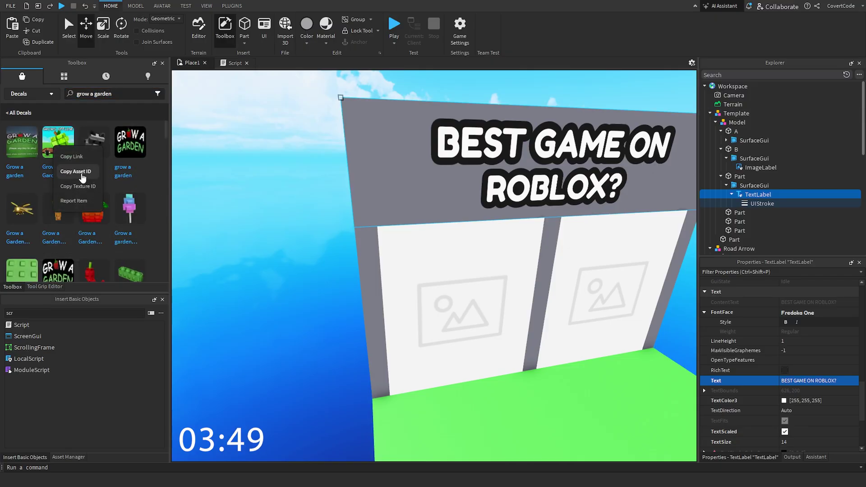
Set the Image of the first gate's left door ImageLabel to the copied Grow a Garden decal.
right_drag(517, 272, 510, 284)
alt+click(510, 284)
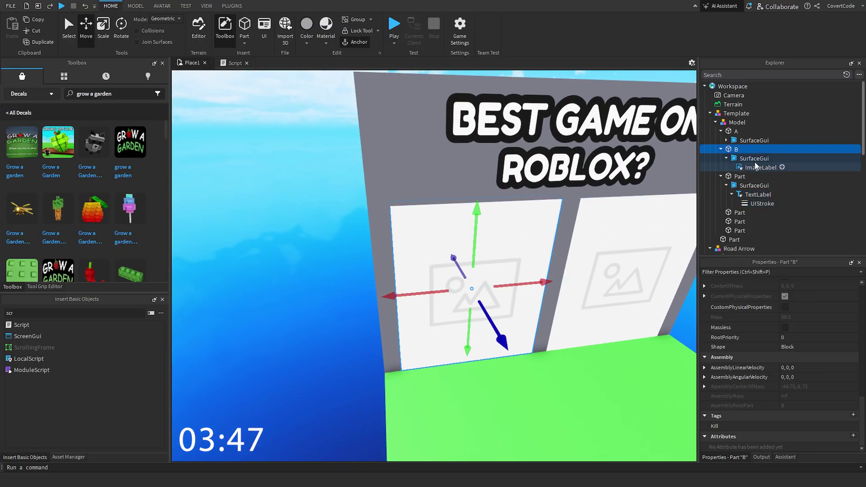
click(760, 167)
scroll(847, 361, up, 3)
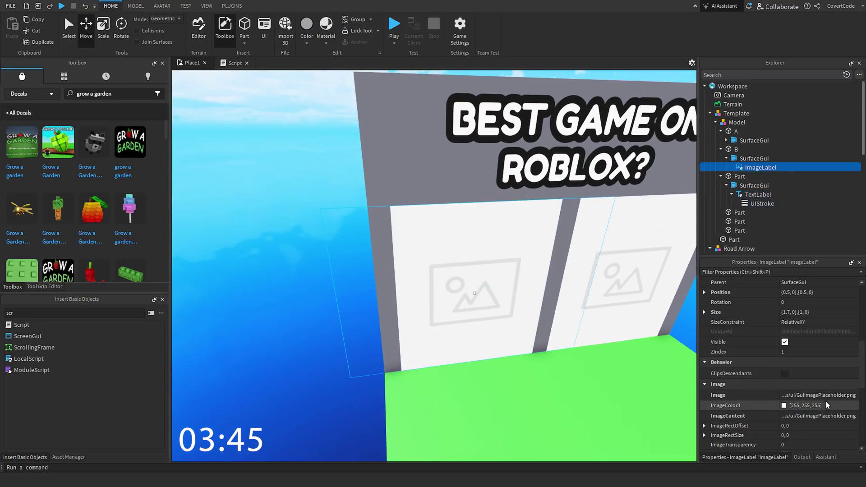
key(ctrl+v)
key(Return)
scroll(550, 270, down, 4)
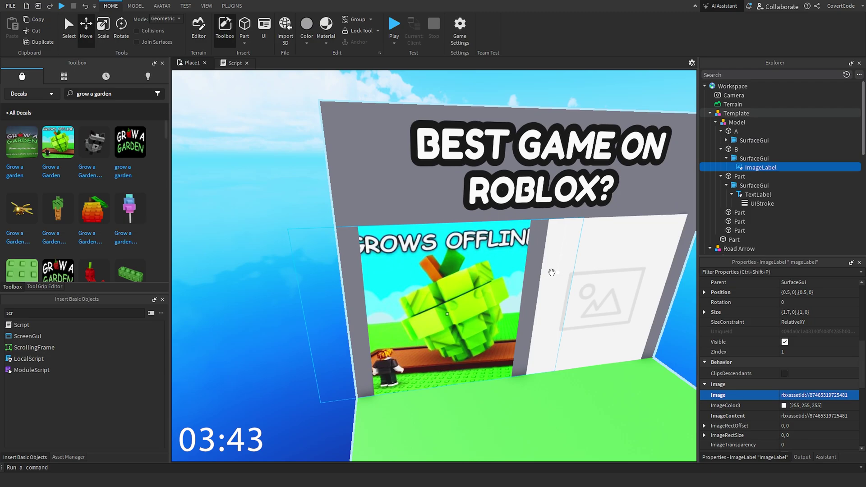
Select the right door's ImageLabel in the first gate, search decals for "steal a brainrot" and copy the first result's ID.
right_drag(550, 270, 540, 254)
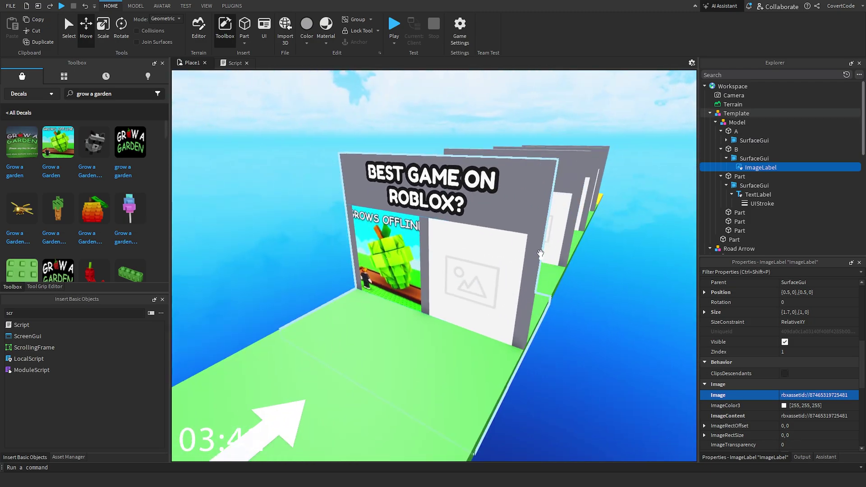
key(w)
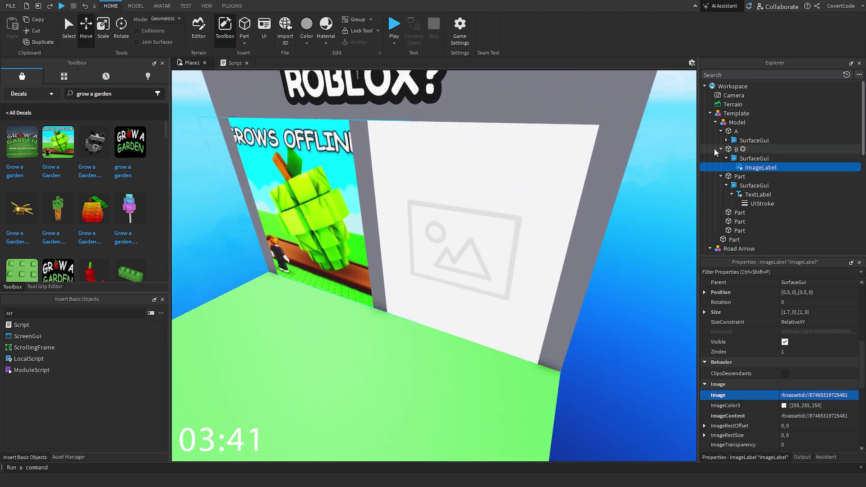
key(s)
click(725, 140)
click(740, 149)
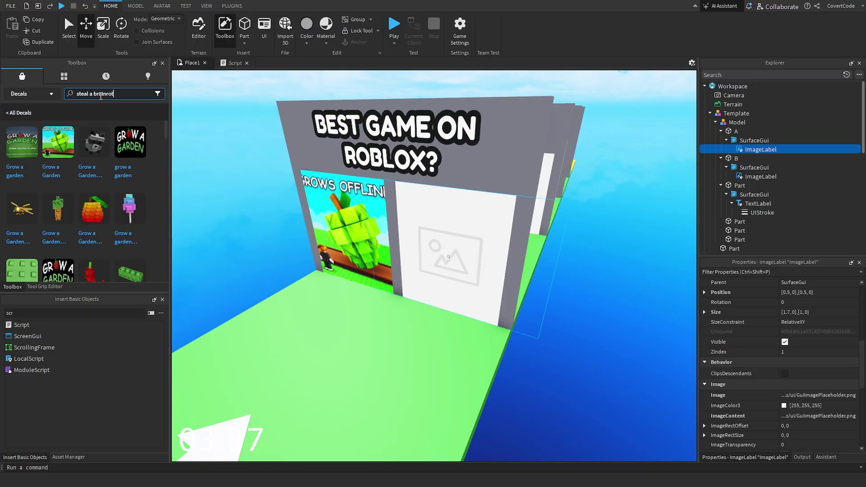
key(Return)
mouse_move(19, 162)
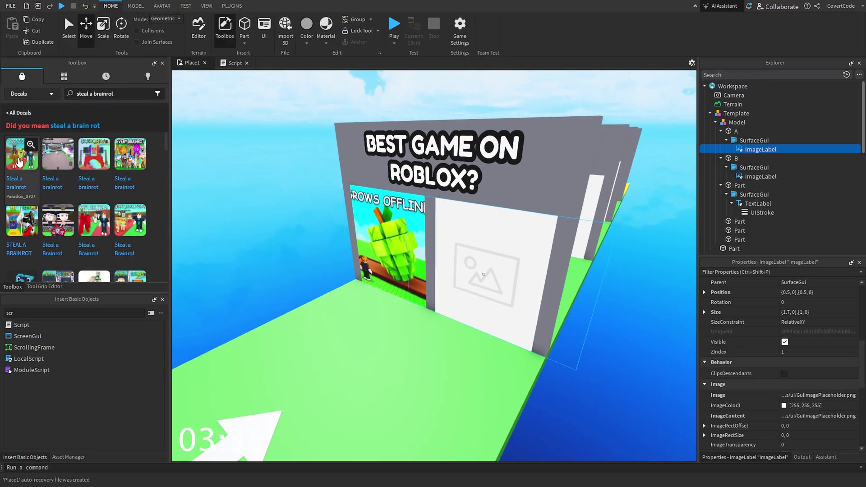
Set the Image of the first gate's right door ImageLabel to the copied Steal a Brainrot decal.
click(812, 395)
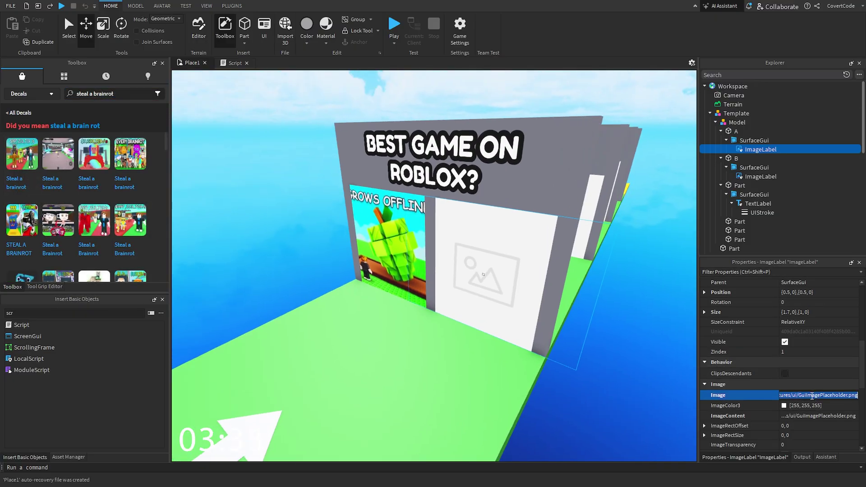
key(ctrl+v)
key(Return)
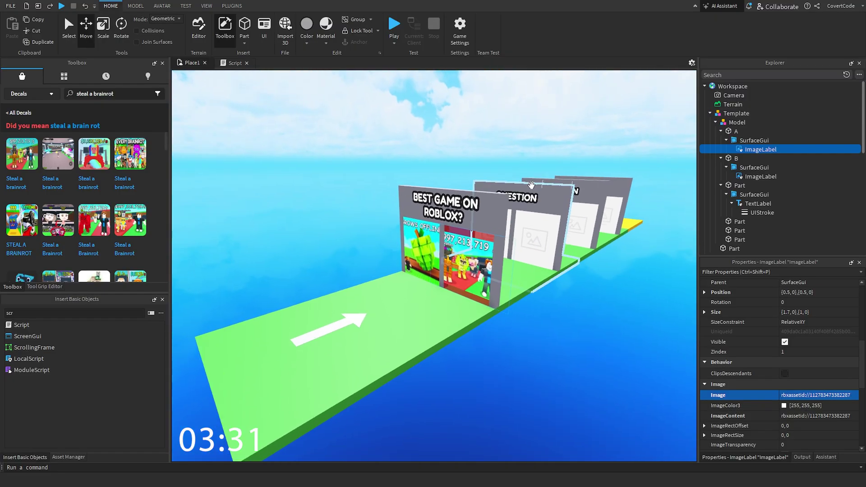
Set the ScaleType of the first gate's right door image to Crop.
scroll(796, 397, down, 5)
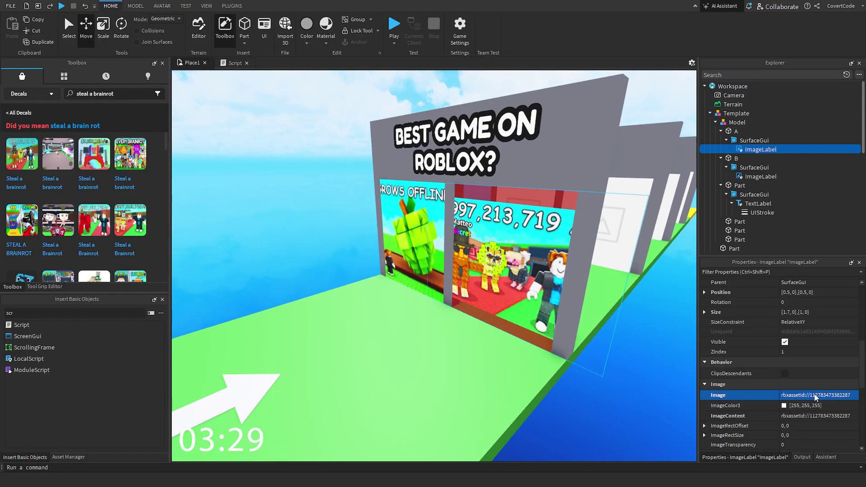
click(797, 356)
key(s)
right_drag(541, 275, 575, 267)
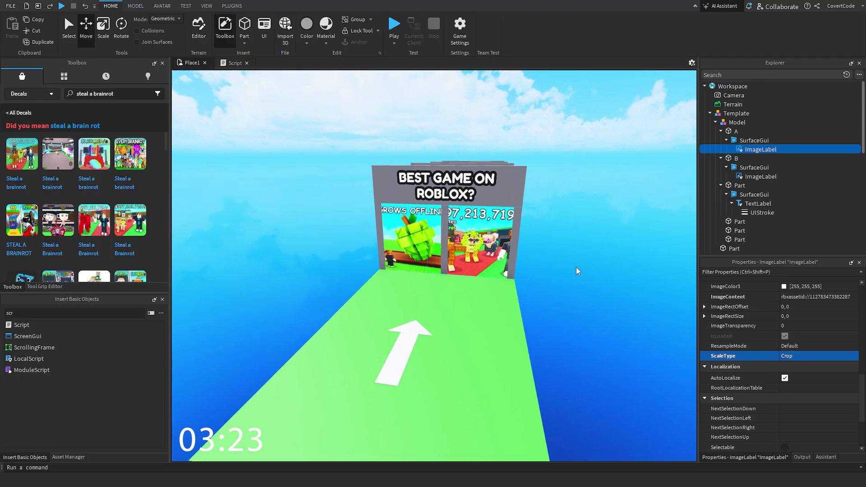
Select the parts of all four question gates together and try to change their BrickColor to a light grey.
click(587, 284)
key(d)
right_drag(591, 283, 572, 275)
scroll(442, 249, down, 10)
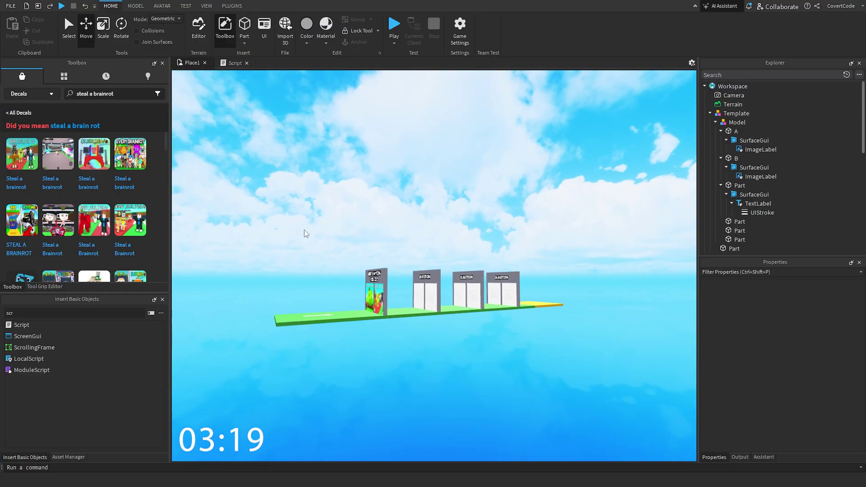
drag(304, 229, 531, 293)
click(812, 296)
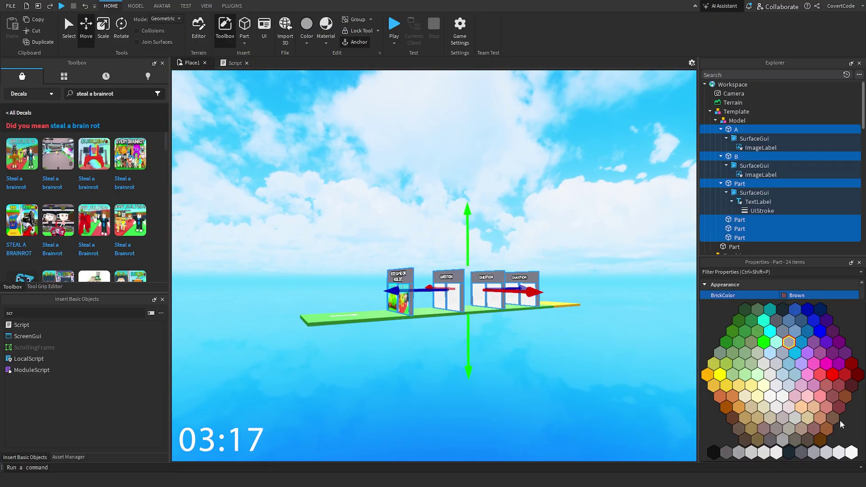
click(837, 453)
click(531, 227)
Add the tag "Kill" to the second gate's right door, the third gate's left door and the fourth gate's right door.
scroll(480, 234, up, 5)
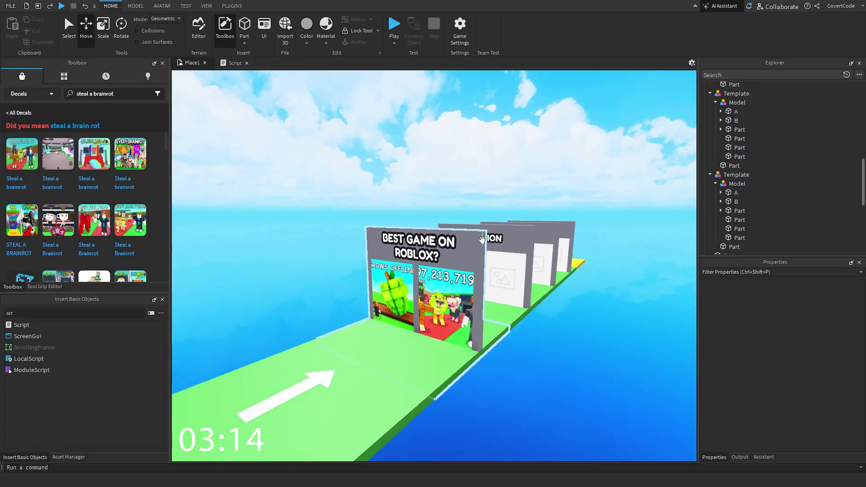
right_drag(482, 240, 456, 245)
key(e)
click(68, 28)
alt+click(462, 259)
key(w)
ctrl+alt+click(373, 234)
ctrl+alt+click(439, 160)
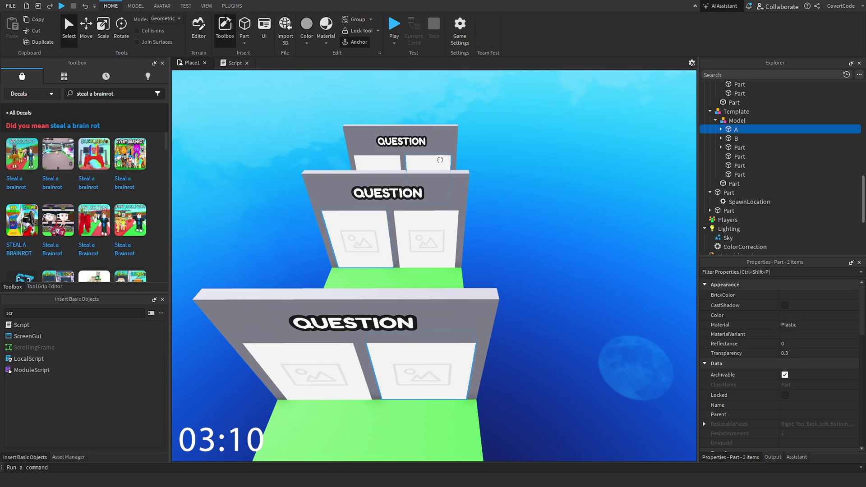
scroll(805, 392, down, 10)
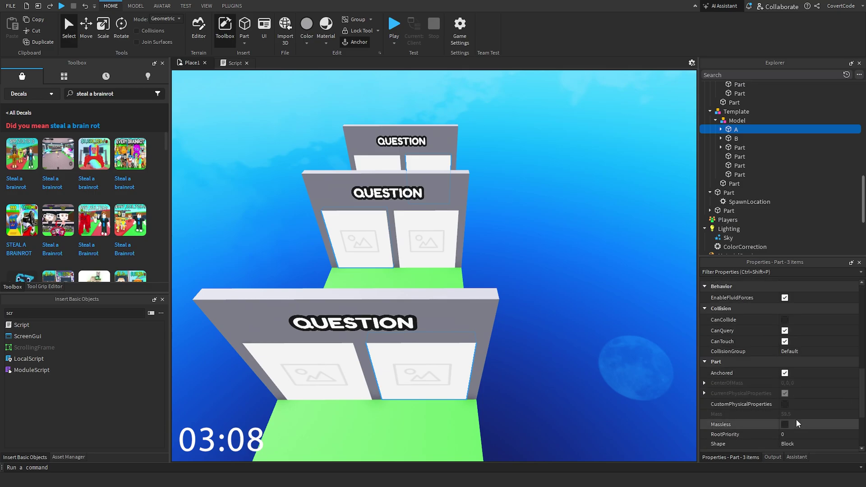
click(853, 415)
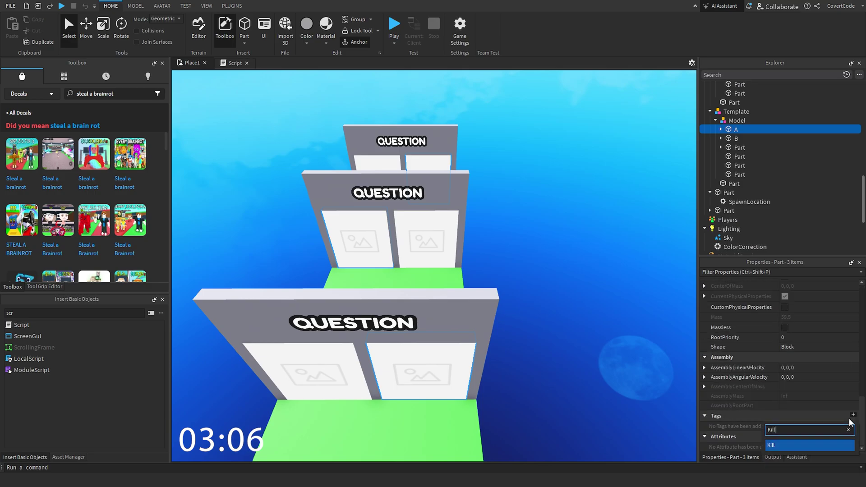
key(Return)
Select the question TextLabel inside the top part of the second gate.
right_drag(502, 204, 450, 188)
scroll(451, 188, down, 8)
right_drag(492, 239, 470, 233)
scroll(478, 225, up, 6)
scroll(470, 233, up, 5)
click(469, 233)
click(720, 129)
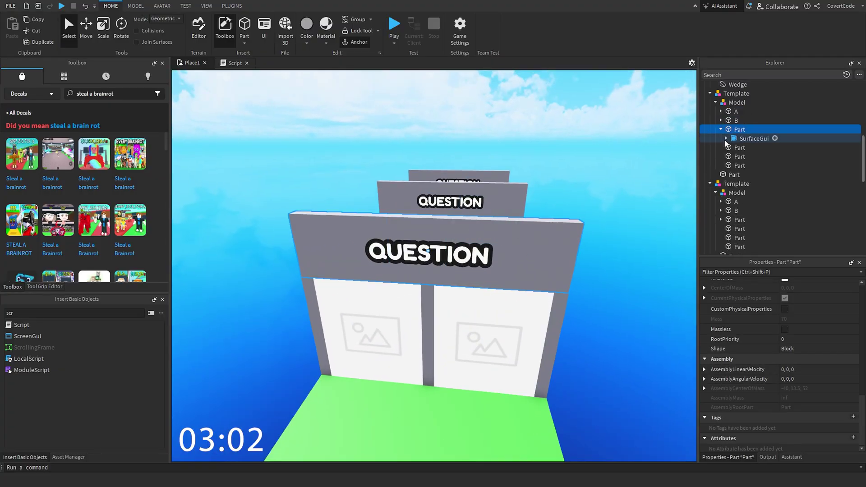
click(726, 139)
click(746, 148)
click(731, 148)
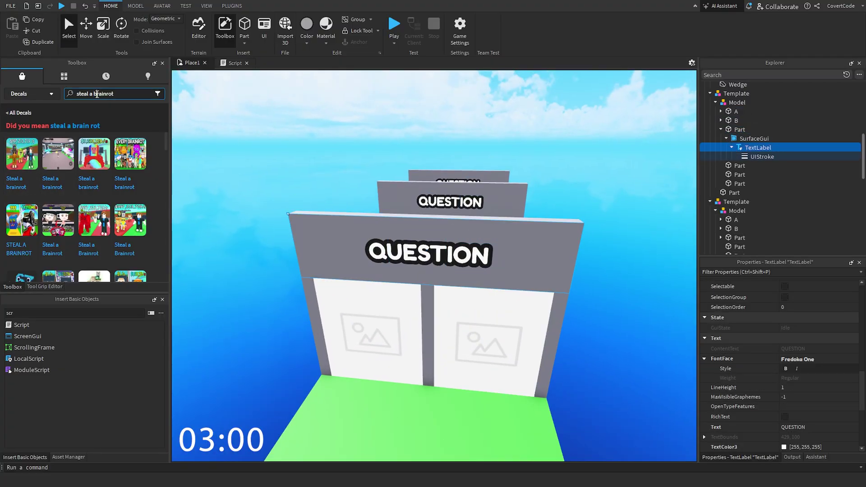
Clear the decal search and change the second gate's question text to "WHICH IS THE COOLEST AVATAR?".
key(BackSpace)
key(Return)
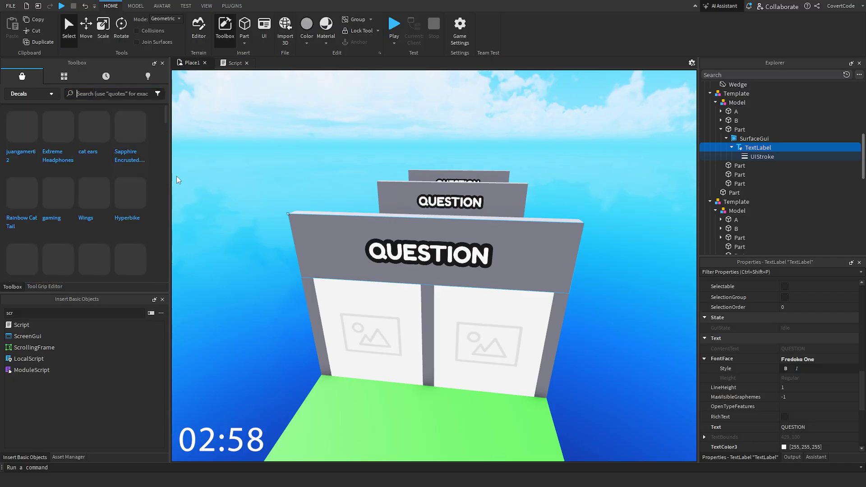
mouse_move(145, 178)
scroll(785, 316, down, 3)
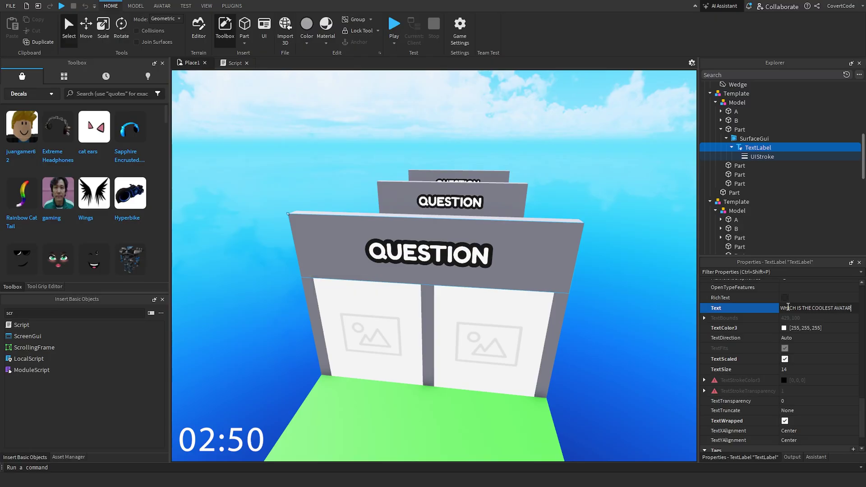
text(?)
key(Return)
right_click(18, 126)
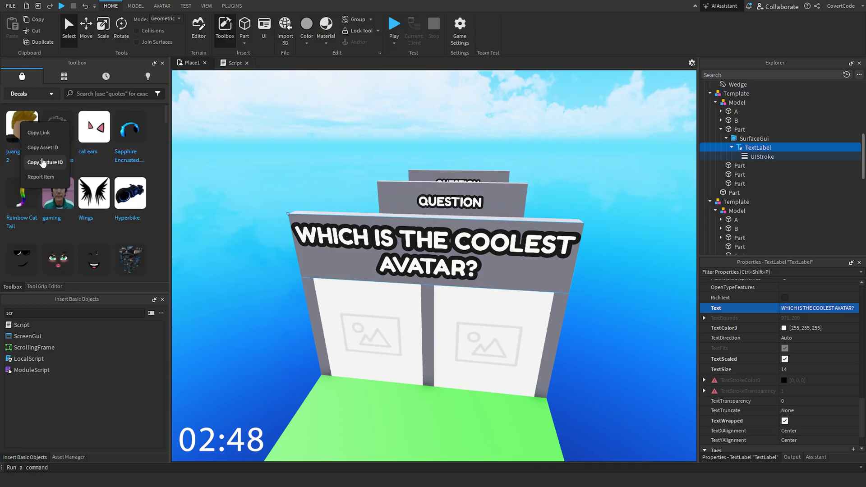
right_drag(407, 293, 402, 298)
click(404, 298)
click(721, 120)
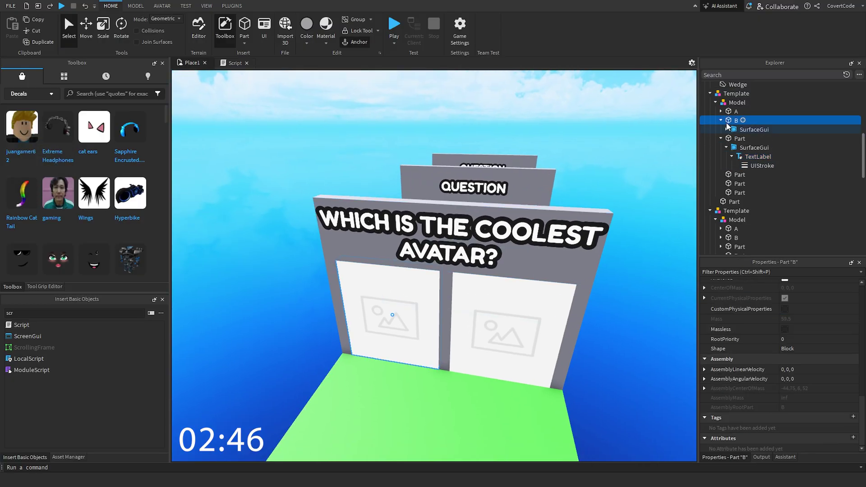
click(727, 130)
click(728, 138)
click(812, 394)
key(ctrl+v)
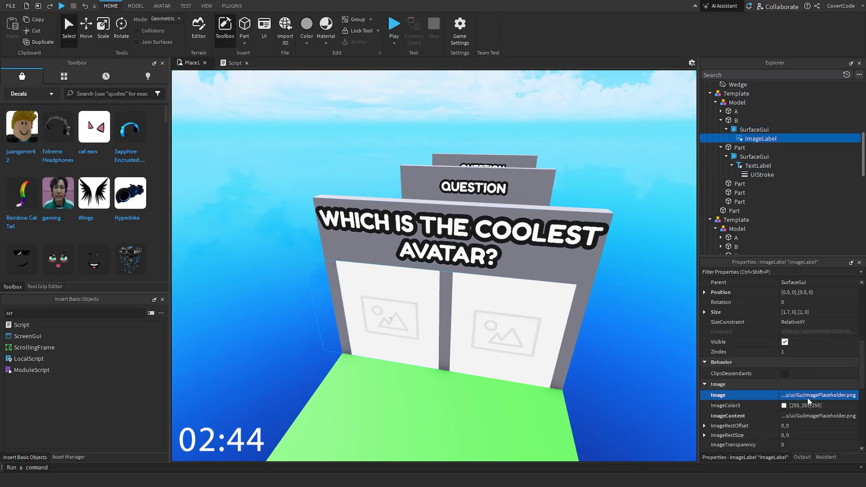
key(Return)
Find the Santa-hat avatar decal among the Toolbox decals and copy its texture ID.
scroll(151, 176, down, 2)
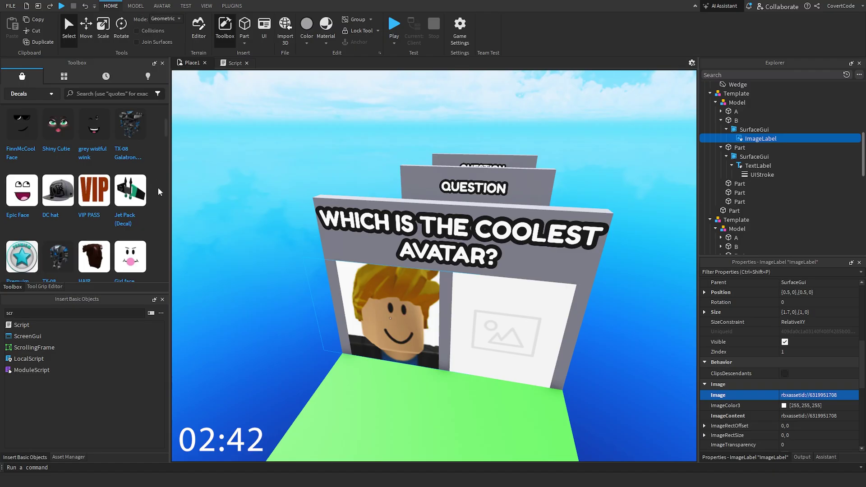
scroll(157, 188, down, 5)
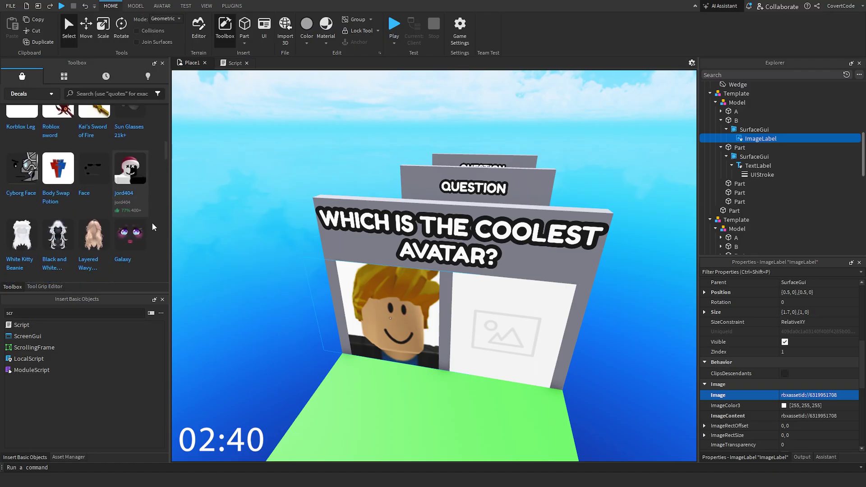
scroll(151, 224, down, 2)
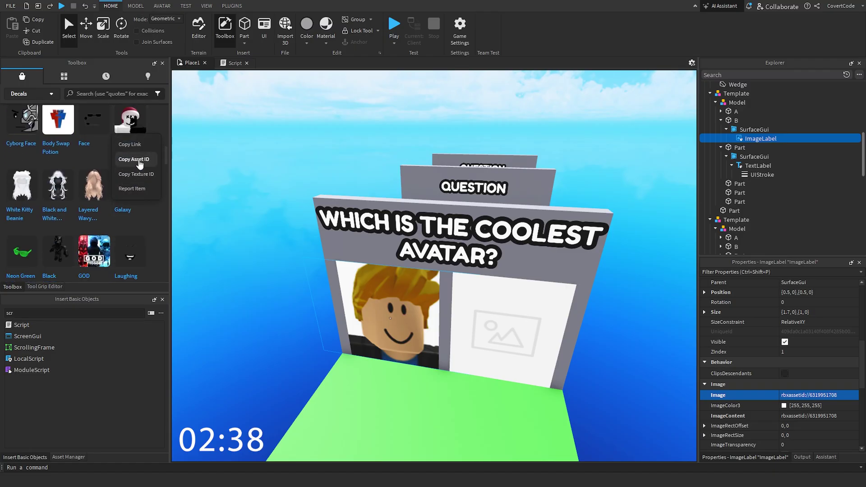
click(757, 166)
right_drag(618, 165, 590, 190)
key(d)
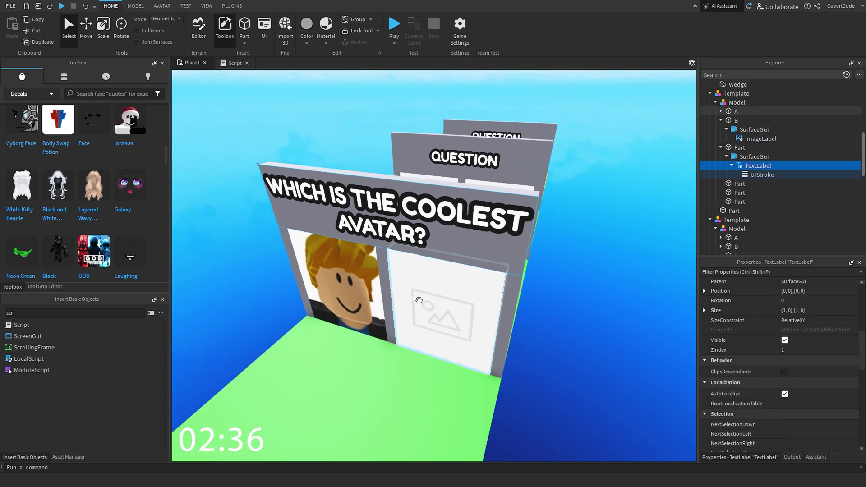
click(420, 299)
click(720, 112)
click(725, 120)
click(745, 130)
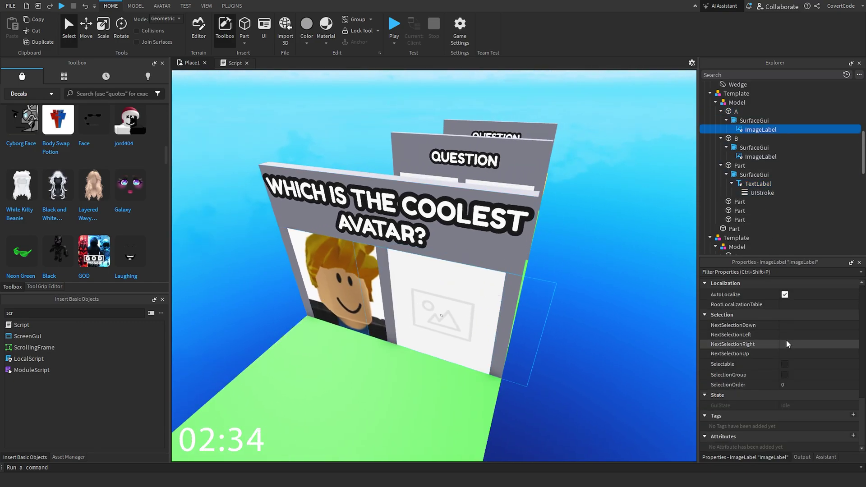
scroll(785, 339, down, 5)
click(807, 315)
key(ctrl+v)
key(Return)
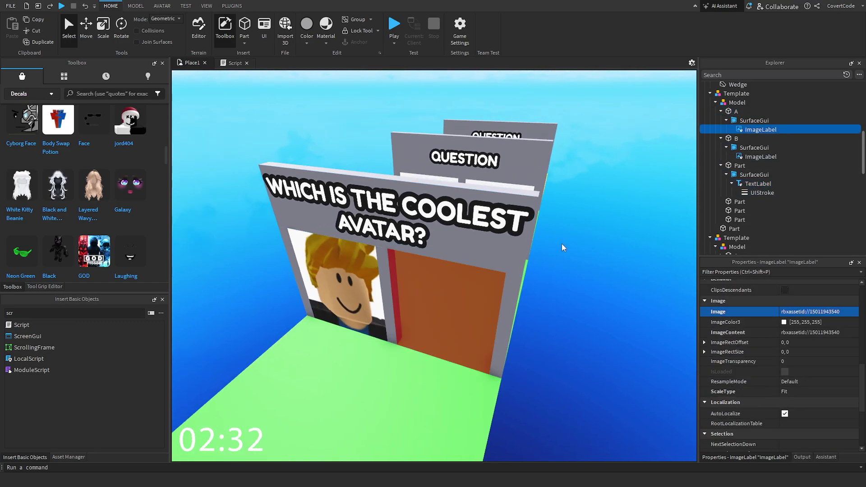
Go to the third gate and select the question TextLabel inside its upper part.
right_drag(561, 243, 574, 269)
key(s)
click(424, 175)
key(w)
right_drag(424, 175, 412, 152)
key(w)
key(w)
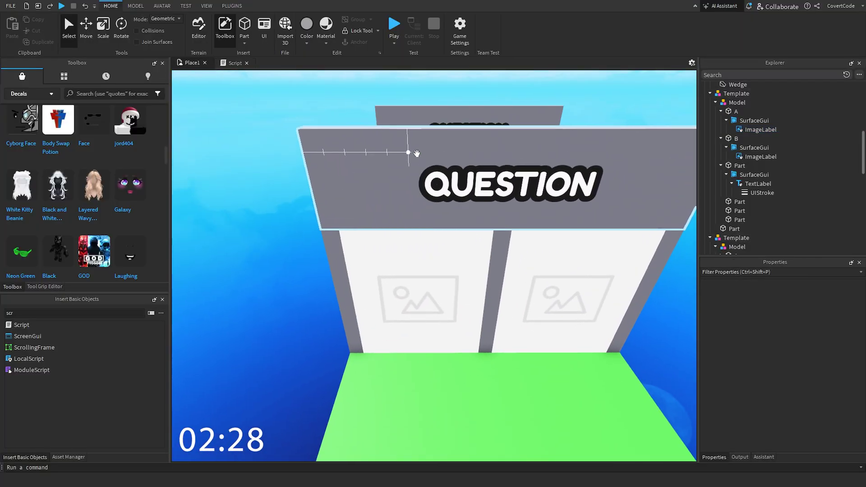
click(411, 153)
click(721, 129)
click(726, 138)
click(735, 140)
click(740, 147)
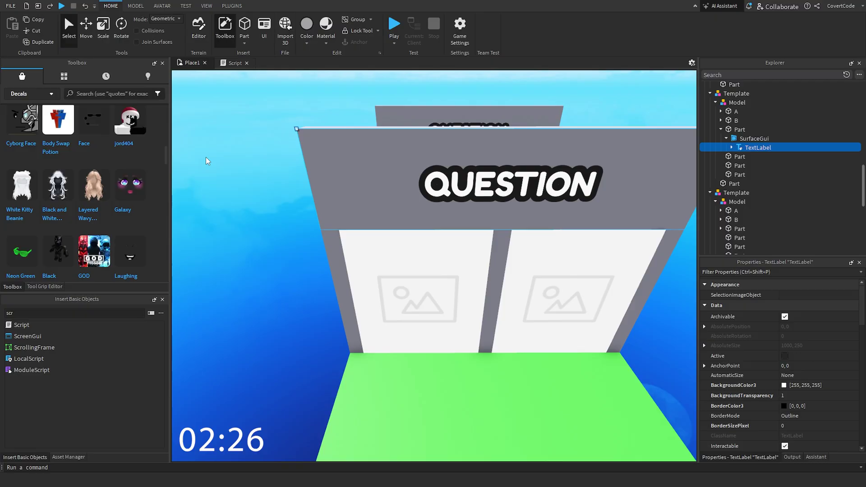
Browse the decals for an idea and change the third gate's question text to "WHICH IS THE OVERSEER PACKAGE?".
scroll(128, 240, down, 8)
scroll(128, 239, down, 5)
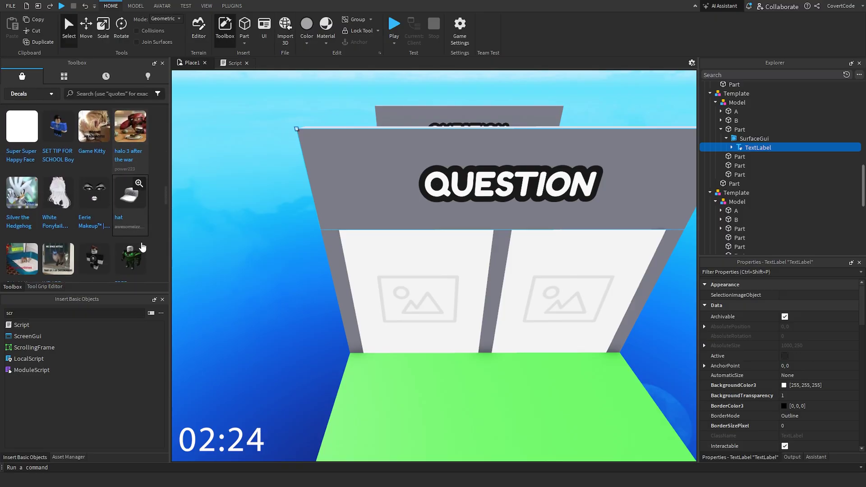
scroll(137, 181, up, 2)
scroll(843, 346, down, 10)
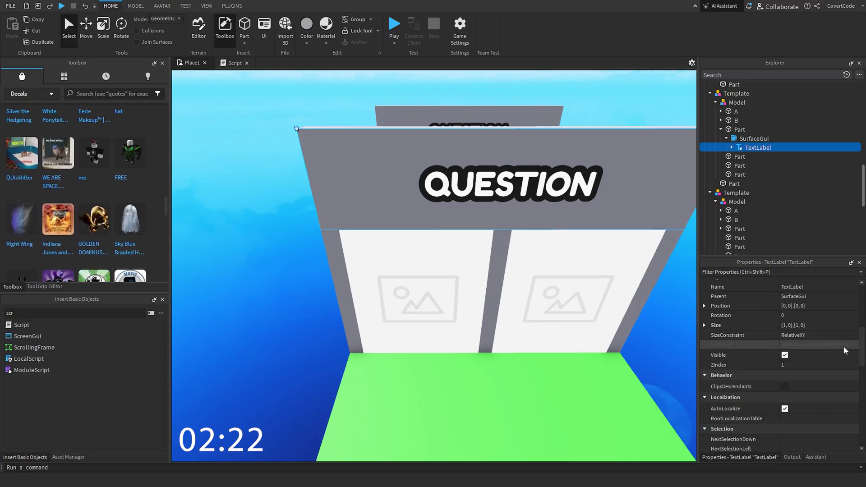
click(796, 381)
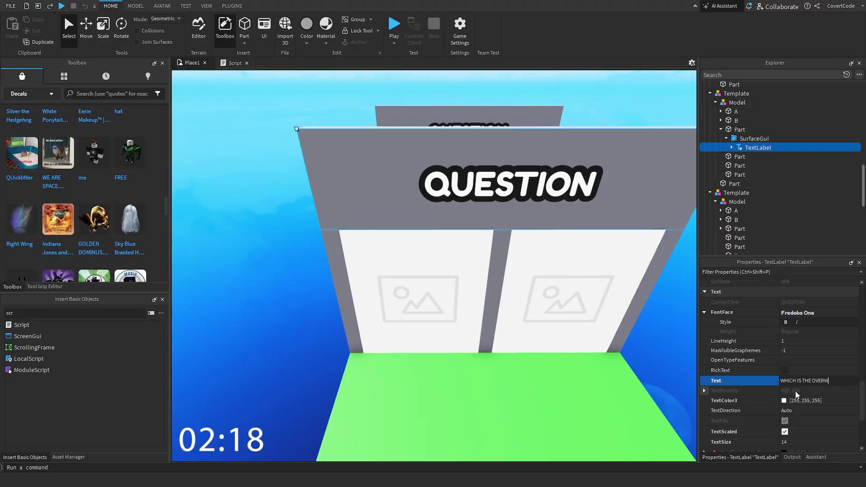
key(Return)
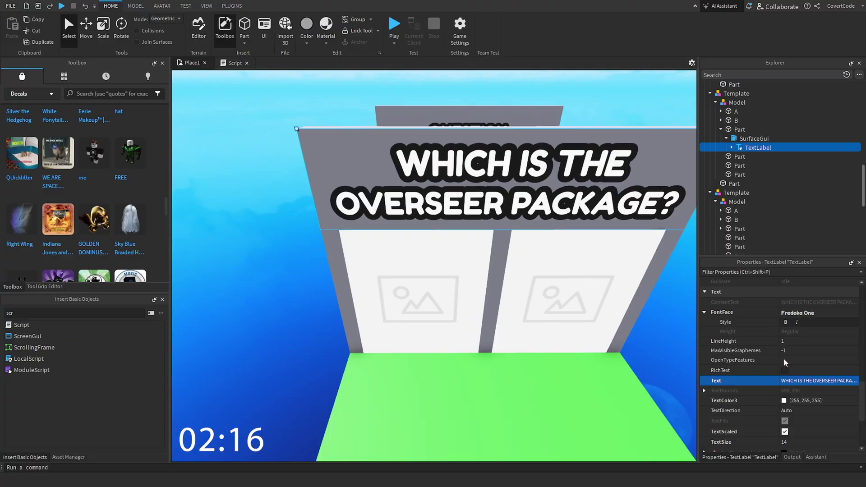
Copy the FREE decal's ID and select the ImageLabel inside the third gate's right door A.
click(155, 180)
click(414, 316)
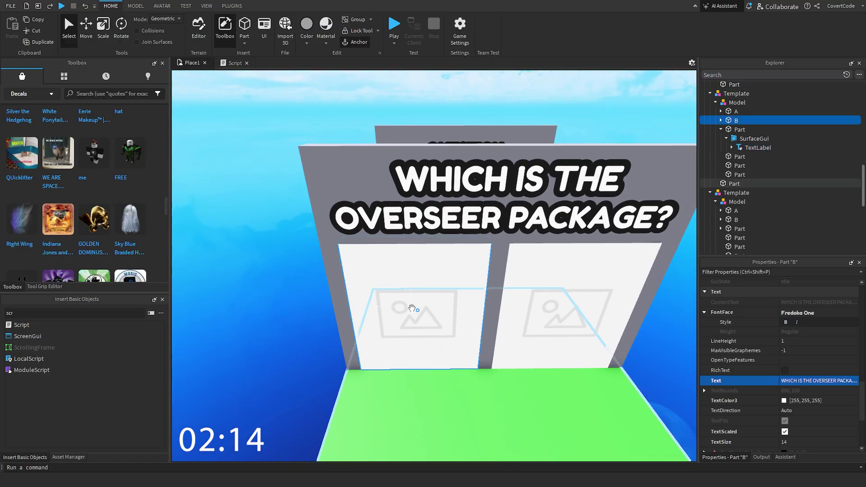
click(721, 111)
click(722, 121)
click(725, 120)
click(740, 130)
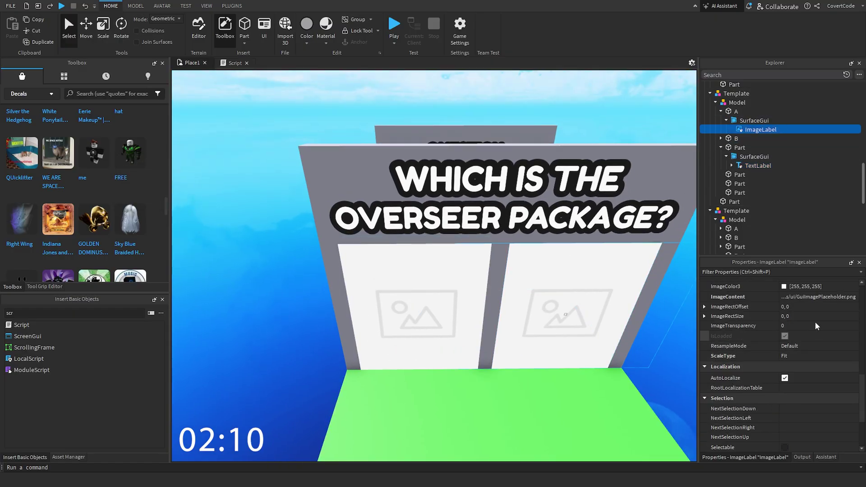
Try to set the right door ImageLabel's ImageContent to rbxassetid://%lld.
click(815, 296)
text(rbxassetid://%lld)
key(Return)
Copy the FREE decal's asset ID, check it in the command bar, then clear the right door's ImageContent and paste again.
mouse_move(523, 266)
right_down()
mouse_move(462, 265)
mouse_move(514, 266)
right_up()
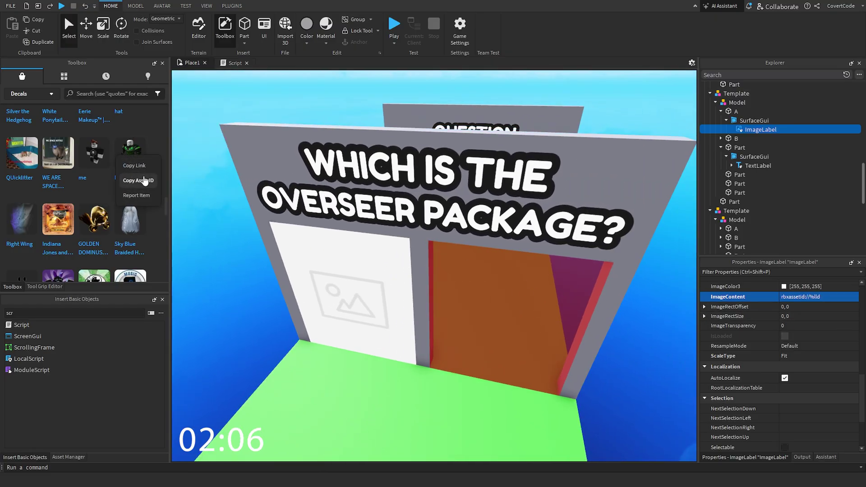
click(814, 297)
click(815, 298)
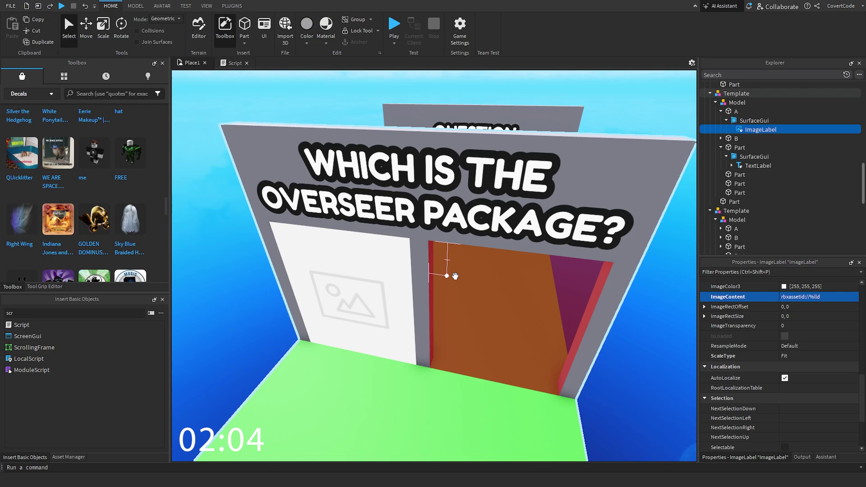
click(716, 466)
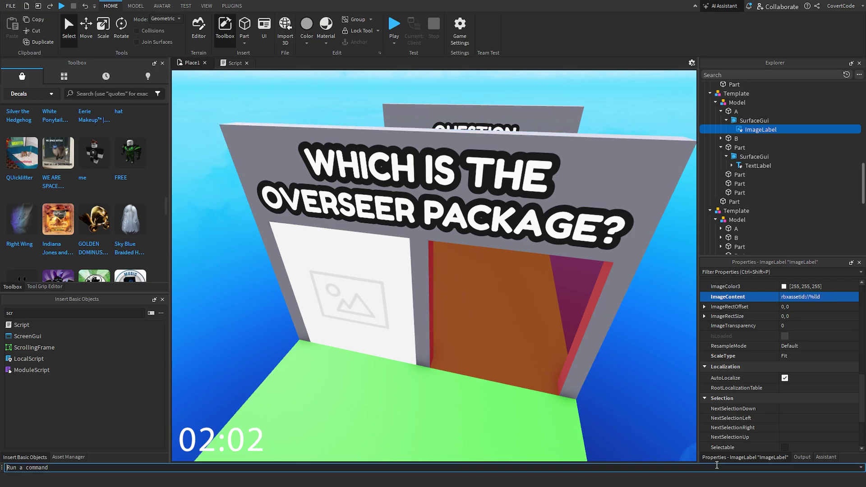
click(797, 297)
key(BackSpace)
key(Return)
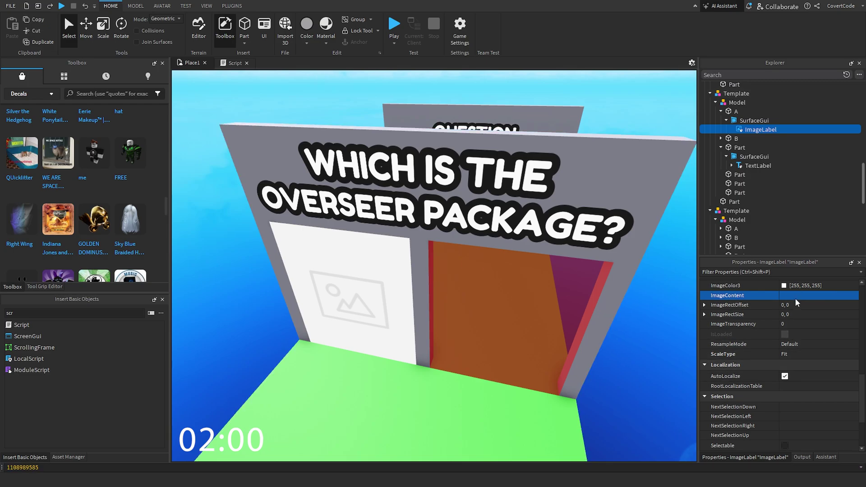
click(795, 298)
key(ctrl+v)
key(Return)
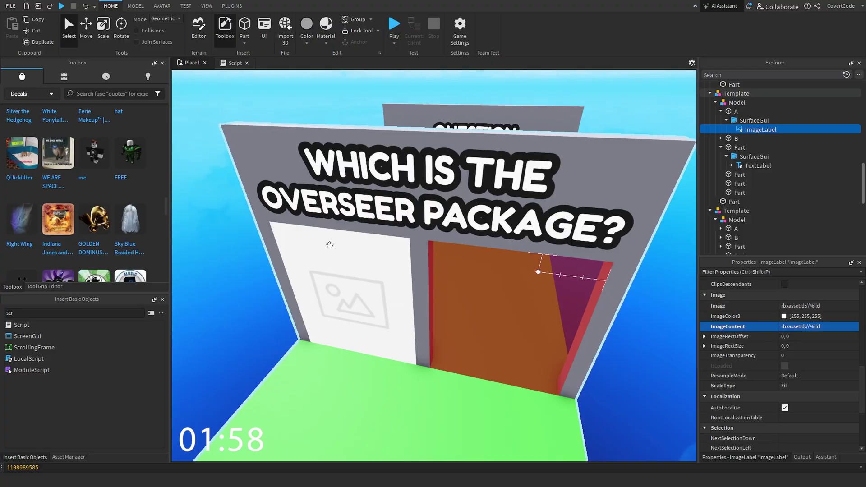
Search the decals for "overseer" and copy The Overseer decal's asset ID for the right door's ImageContent.
click(138, 93)
text(overseer)
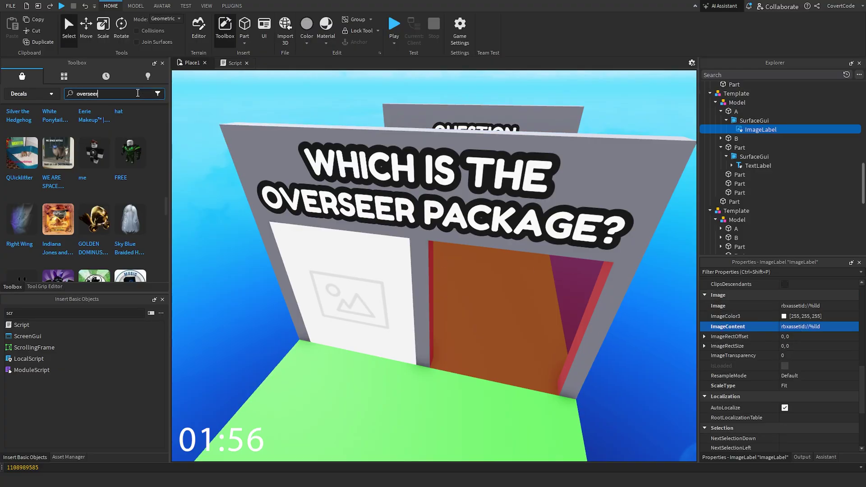
key(Return)
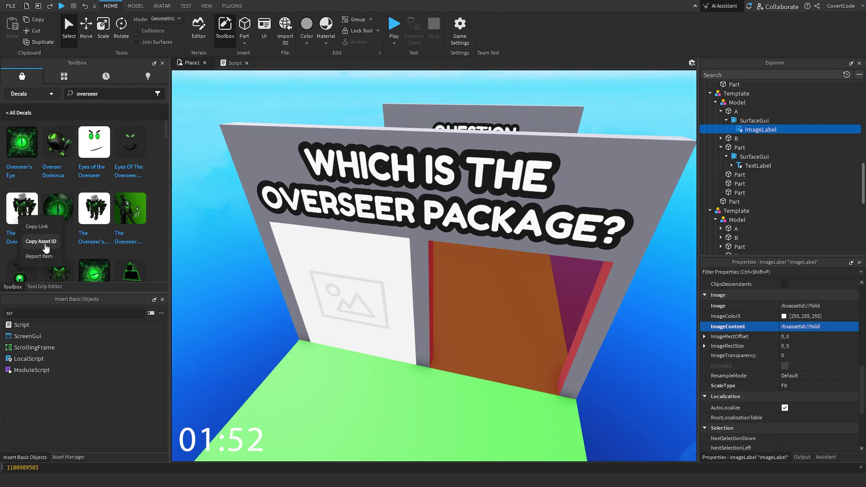
click(821, 326)
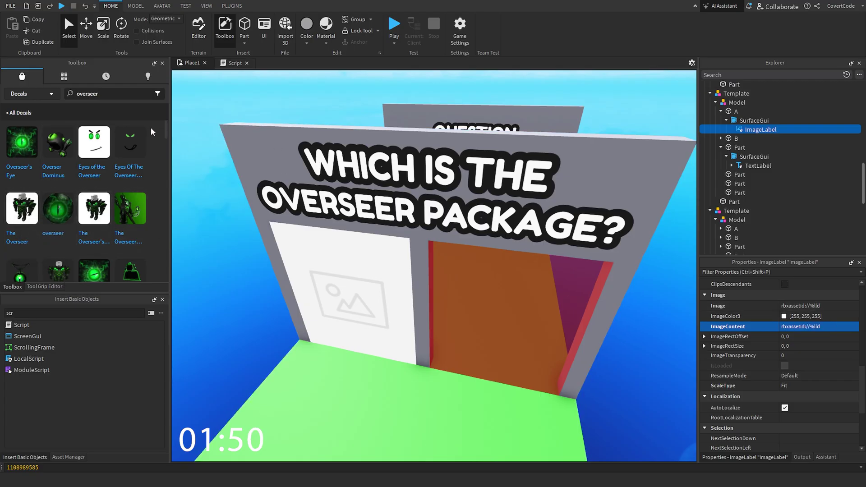
Search the decals for "redcliff package".
key(BackSpace)
text(redd)
text(liff package)
key(Return)
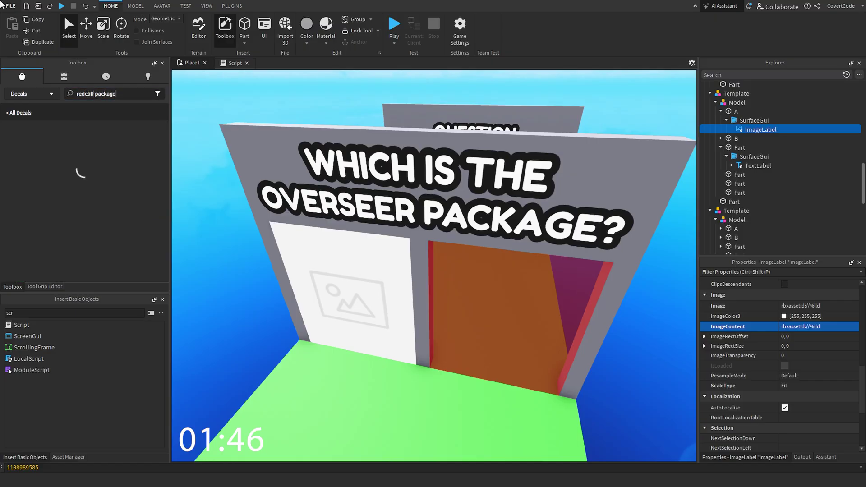
double_click(834, 326)
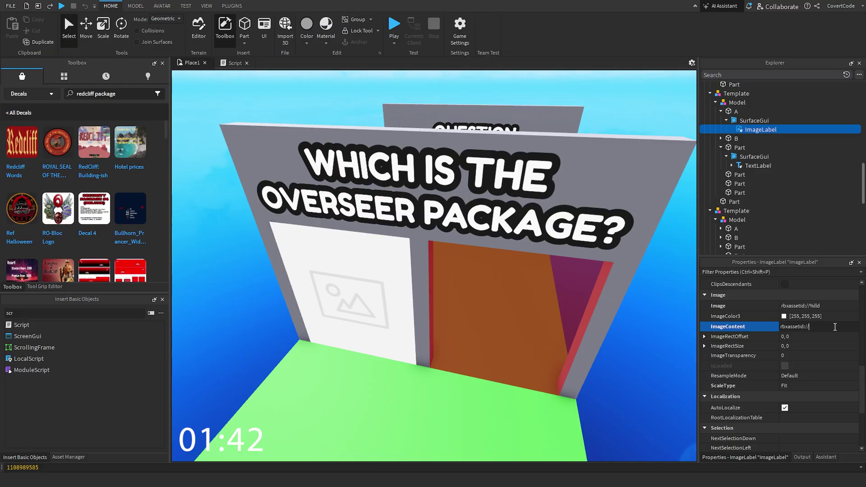
click(830, 306)
key(ctrl+v)
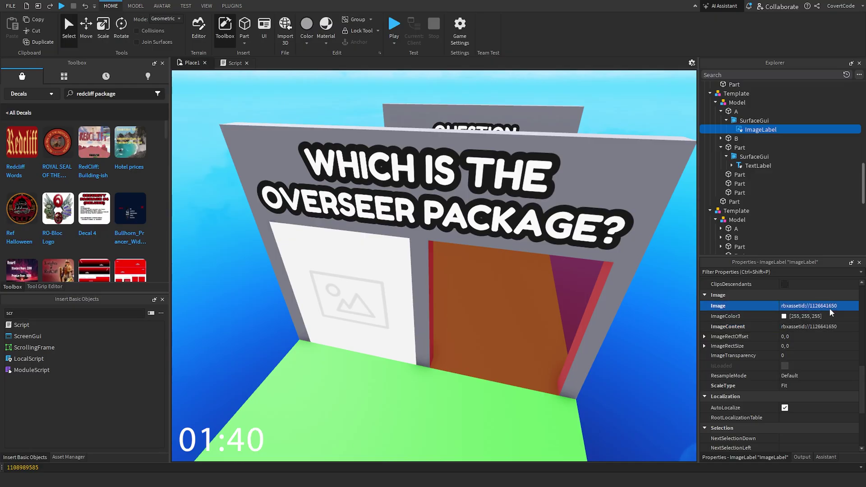
Select the third gate's left door B and search the decals for "redcliff".
right_drag(517, 270, 517, 269)
key(d)
key(s)
click(736, 111)
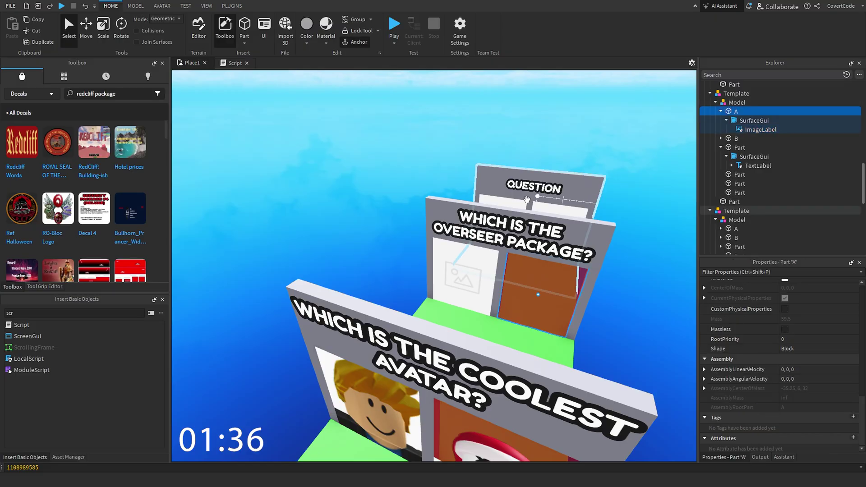
key(f)
click(745, 138)
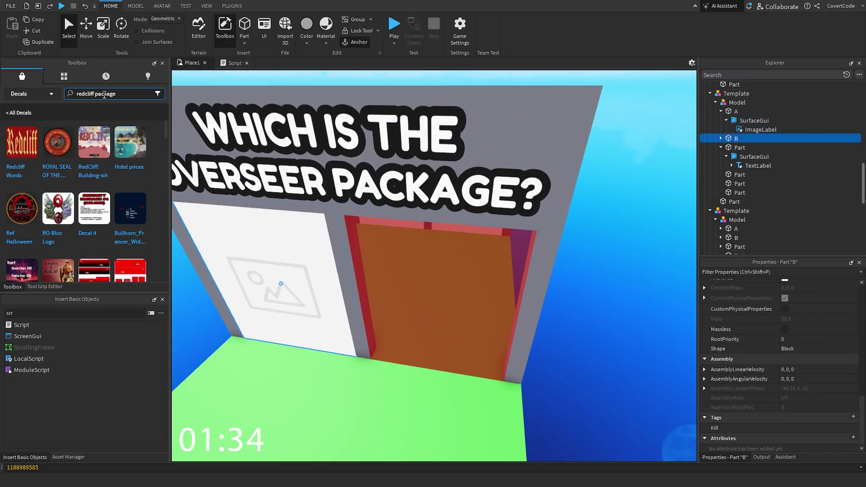
key(Return)
right_drag(631, 135, 631, 135)
key(a)
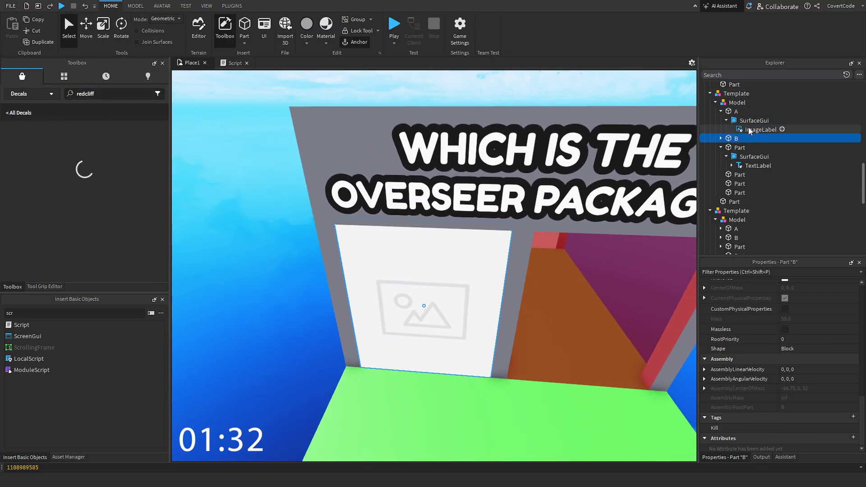
Copy the RedCliff knight decal's ID and set the third gate's left door ImageLabel image to rbxassetid://91310260.
click(734, 111)
click(720, 139)
click(754, 147)
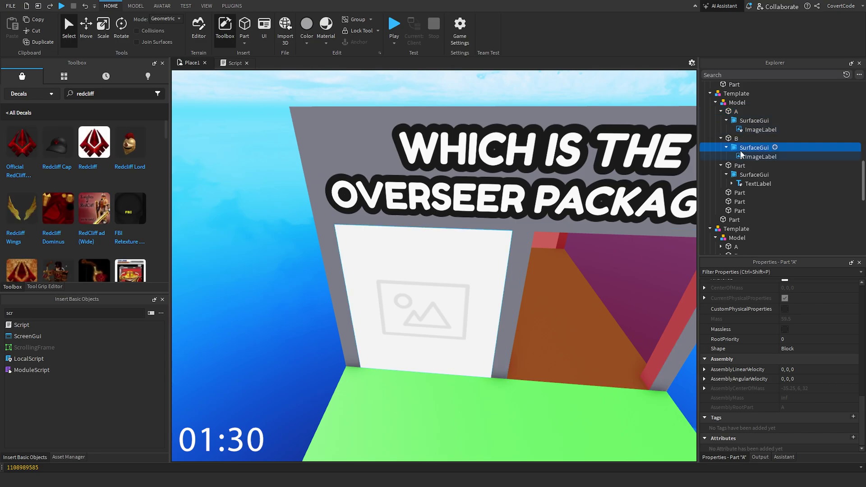
scroll(109, 153, down, 3)
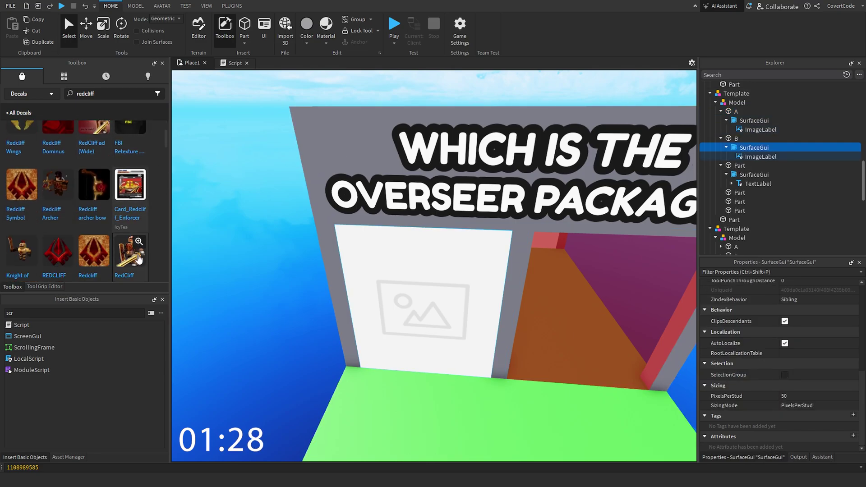
click(759, 157)
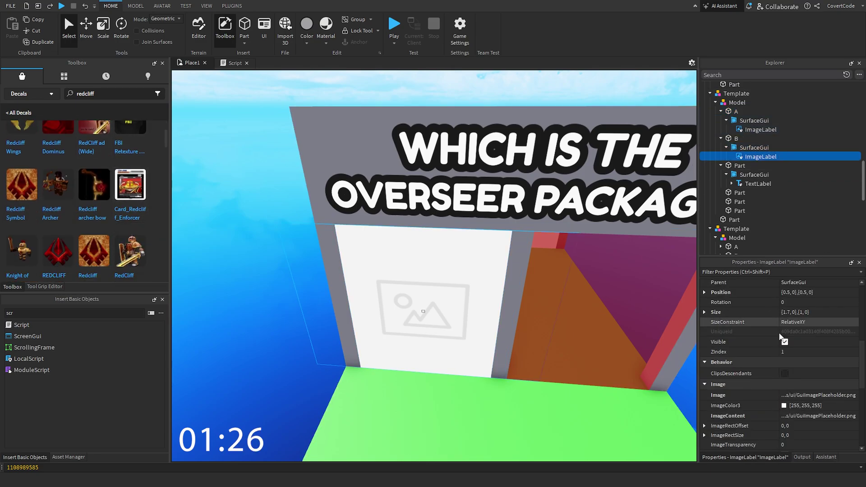
click(790, 396)
text(rbxassetid://91310260)
key(Return)
Select the third gate's right door A and search the decals for "overseer".
key(d)
right_drag(581, 197, 577, 195)
alt+click(397, 244)
click(90, 96)
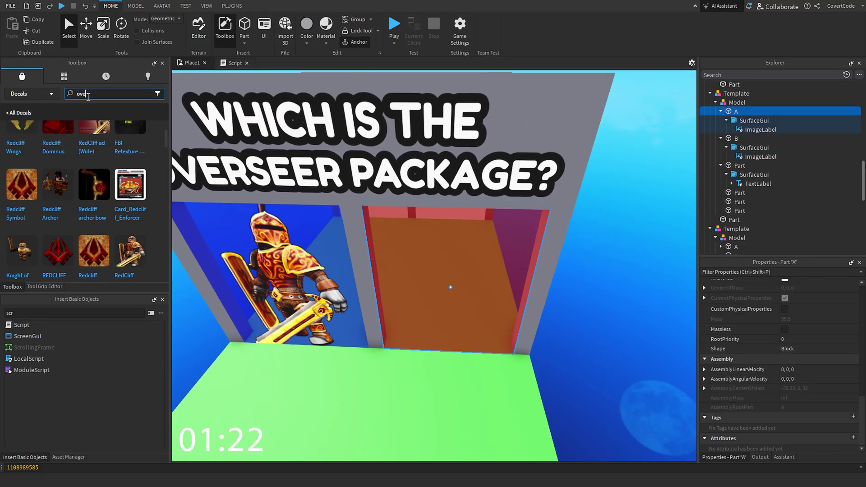
key(Return)
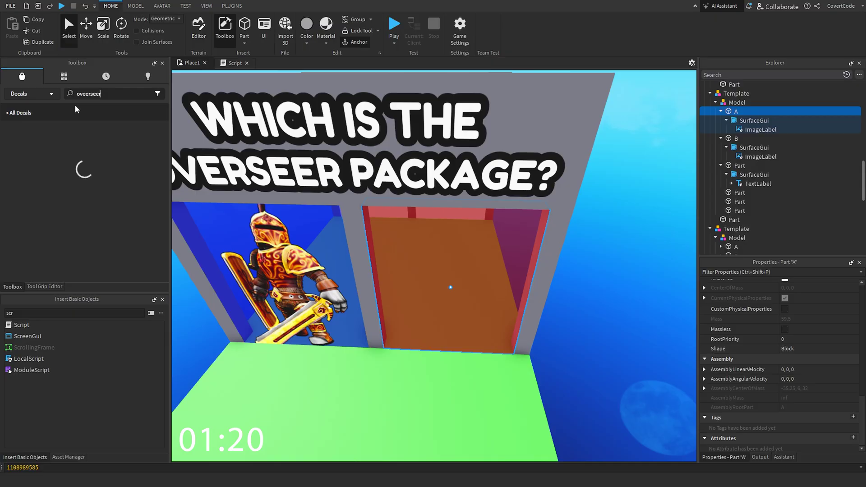
click(89, 92)
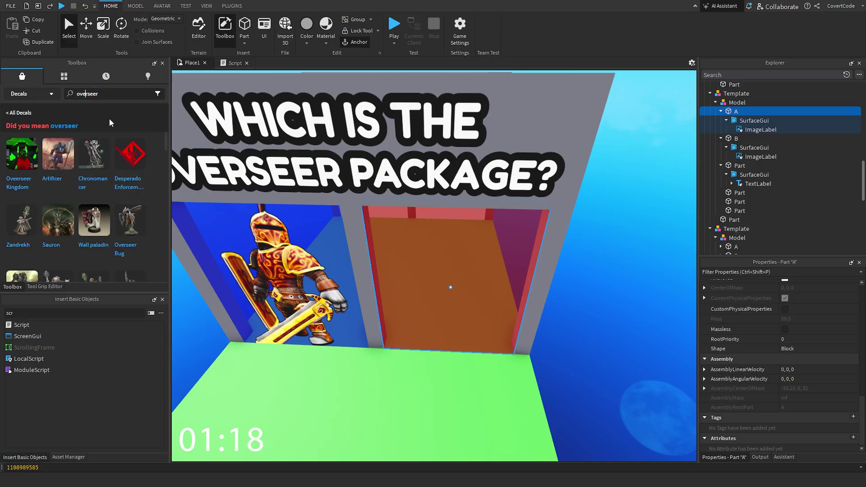
key(Return)
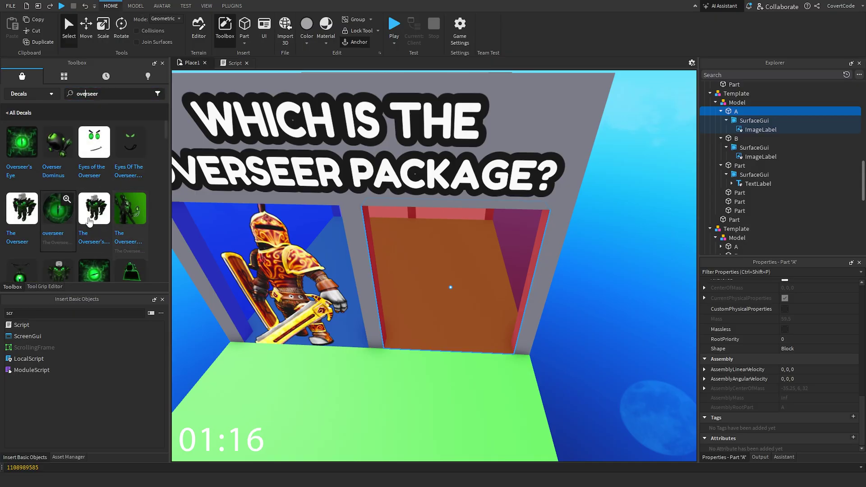
Copy the "The Overseer's..." decal's ID and set the third gate's right door ImageLabel image to rbxassetid://116691515.
right_click(92, 215)
click(111, 242)
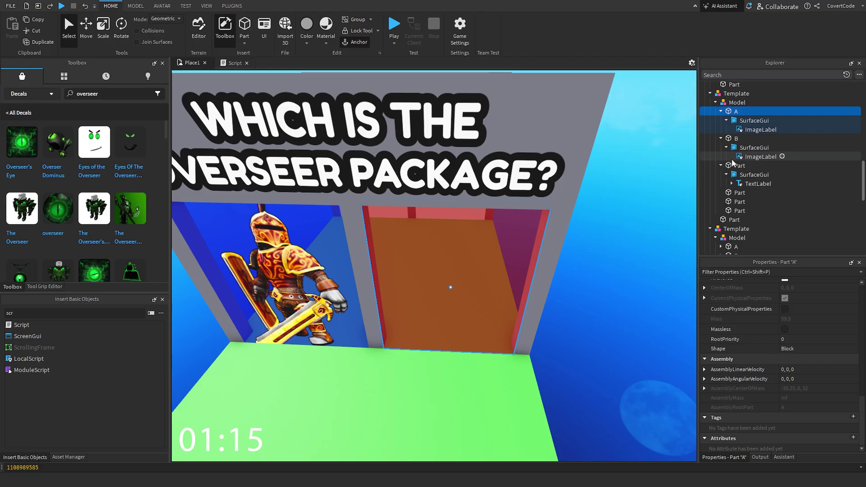
click(743, 129)
scroll(812, 315, down, 3)
click(805, 342)
key(ctrl+v)
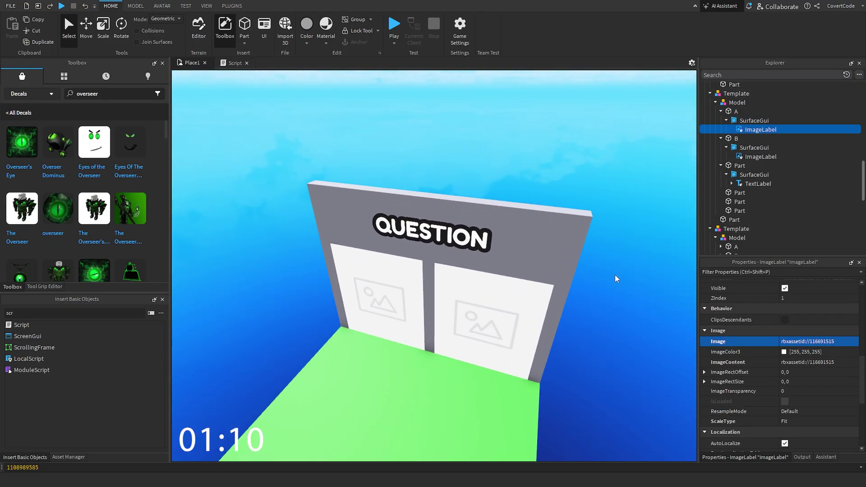
Clear the decal search and set the fourth gate's question TextLabel text to "WHICH IS A ROBLOX FACE?".
right_drag(615, 274, 429, 253)
key(a)
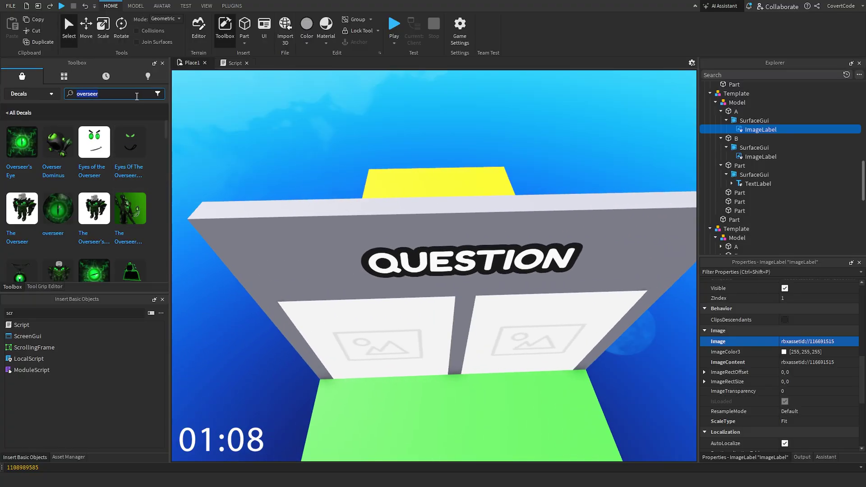
key(BackSpace)
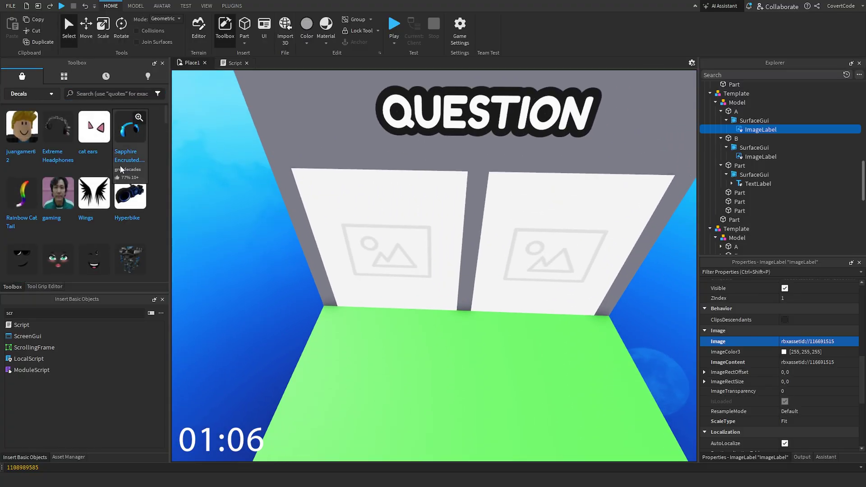
right_drag(368, 207, 365, 181)
click(620, 158)
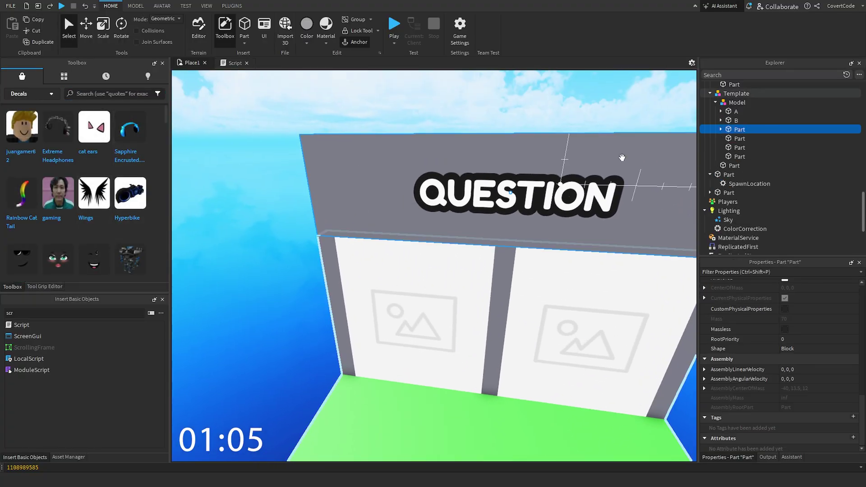
click(720, 130)
click(726, 139)
click(745, 148)
scroll(802, 356, up, 3)
click(807, 333)
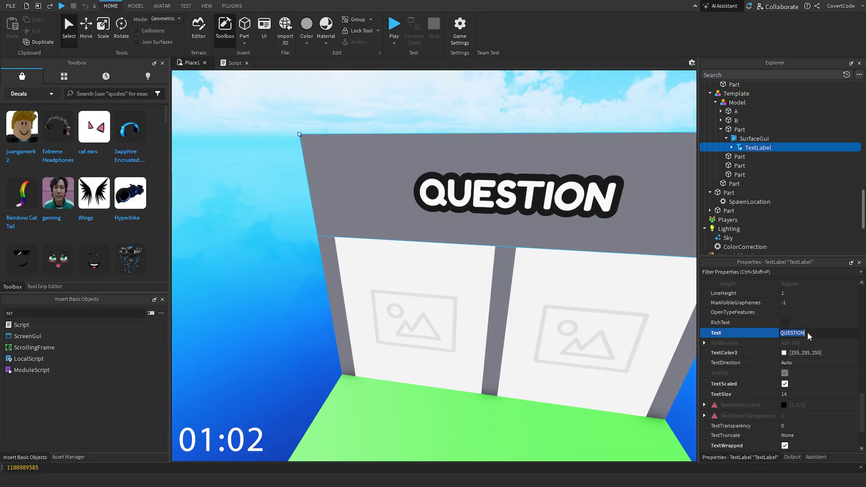
text(WHICH IS A ROBLOX FA)
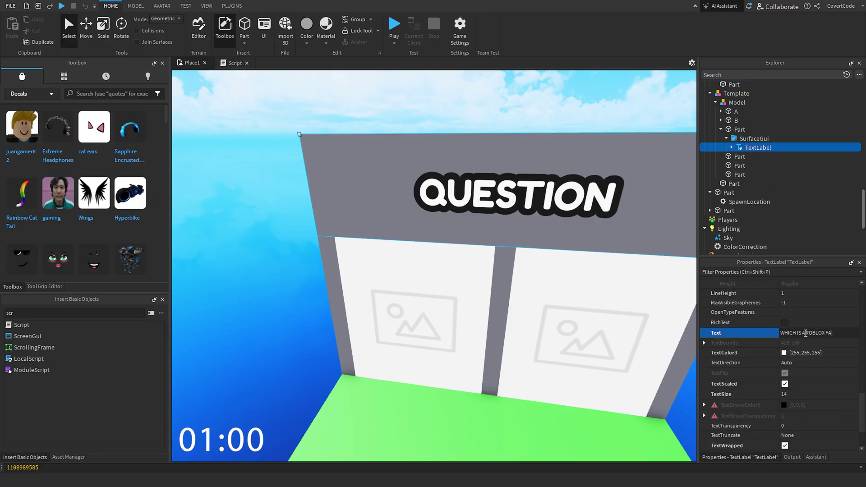
text(CE?)
key(Return)
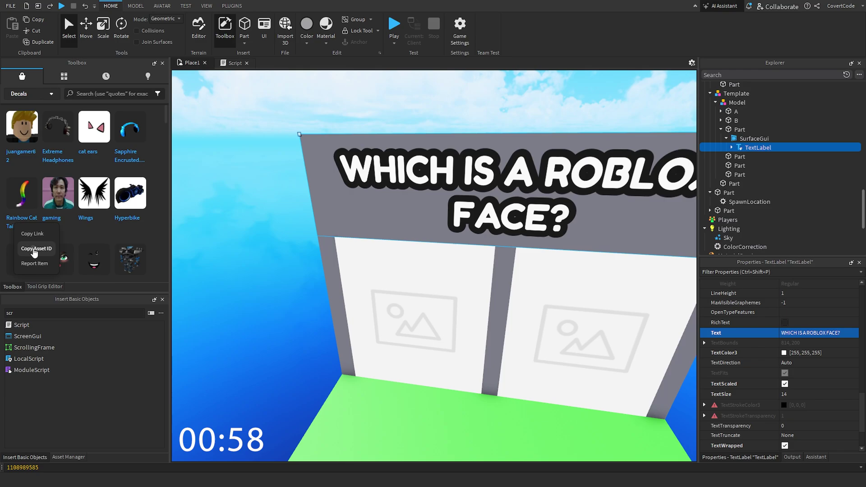
Copy the smirking sunglasses face decal's ID and set the fourth gate's left door ImageLabel image to rbxassetid://12117740.
click(35, 252)
right_drag(313, 278, 344, 278)
click(345, 277)
click(720, 120)
click(726, 129)
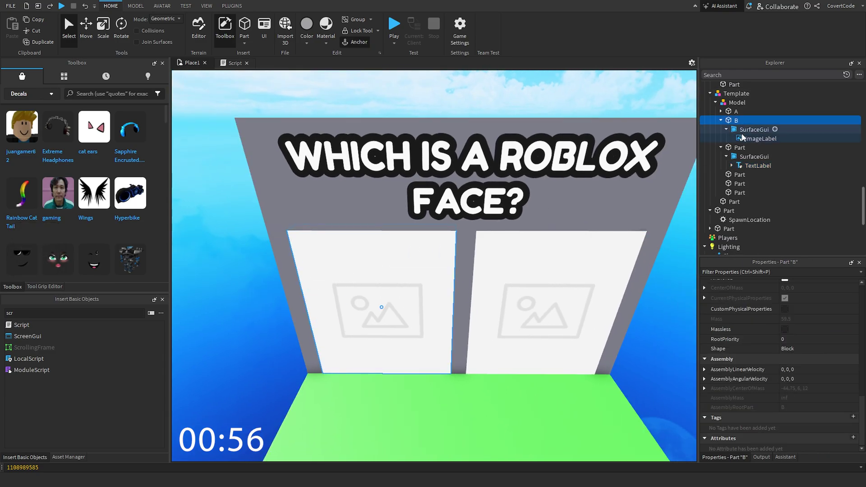
click(749, 139)
scroll(798, 342, up, 3)
click(811, 341)
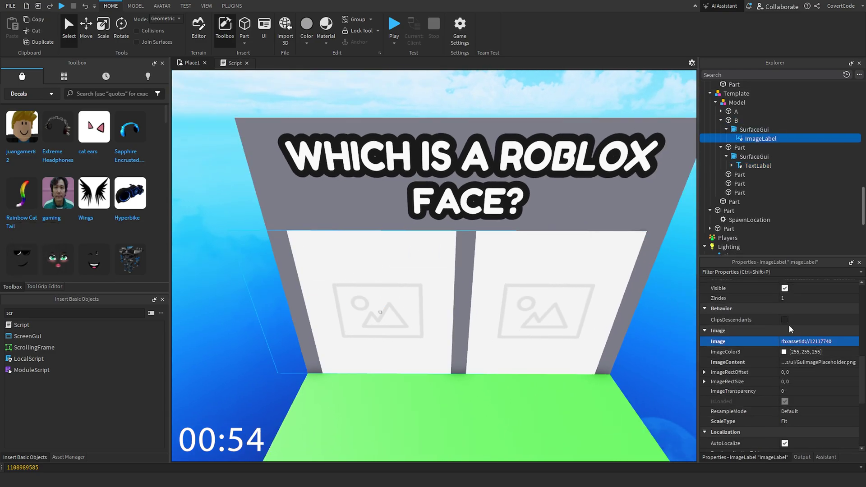
Copy the Sapphire Encrusted headphones decal's ID and set the fourth gate's right door ImageLabel image to rbxassetid://53890740.
right_drag(513, 310, 541, 309)
click(518, 309)
right_click(136, 155)
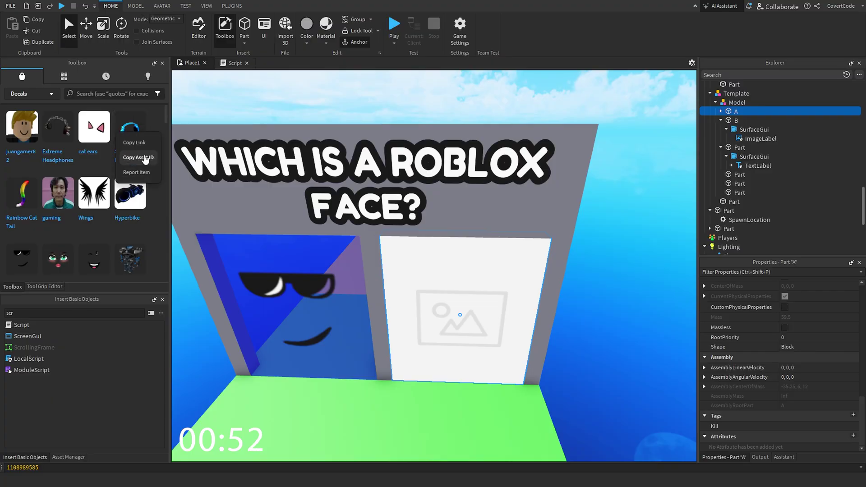
click(720, 112)
click(761, 130)
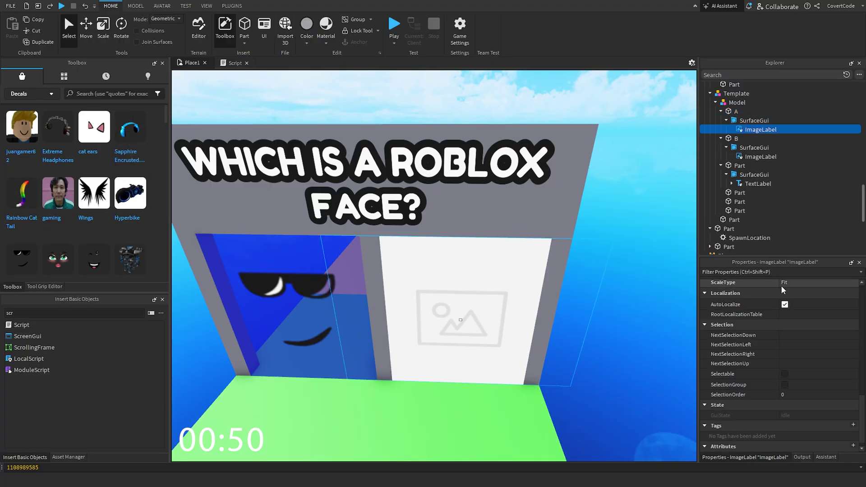
scroll(817, 340, up, 3)
click(811, 313)
key(ctrl+v)
key(Return)
Examine the whole course of four question gates from the start platform to the yellow end platform.
right_drag(505, 201, 456, 183)
key(s)
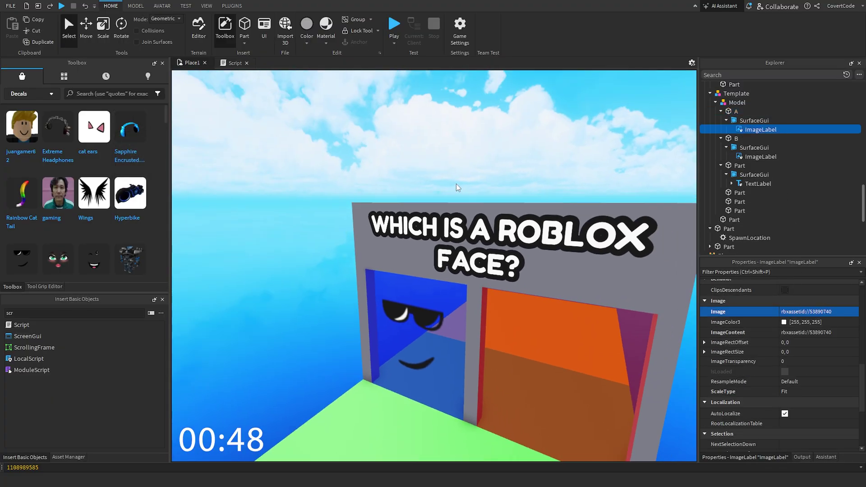
click(479, 179)
click(478, 179)
scroll(478, 179, down, 8)
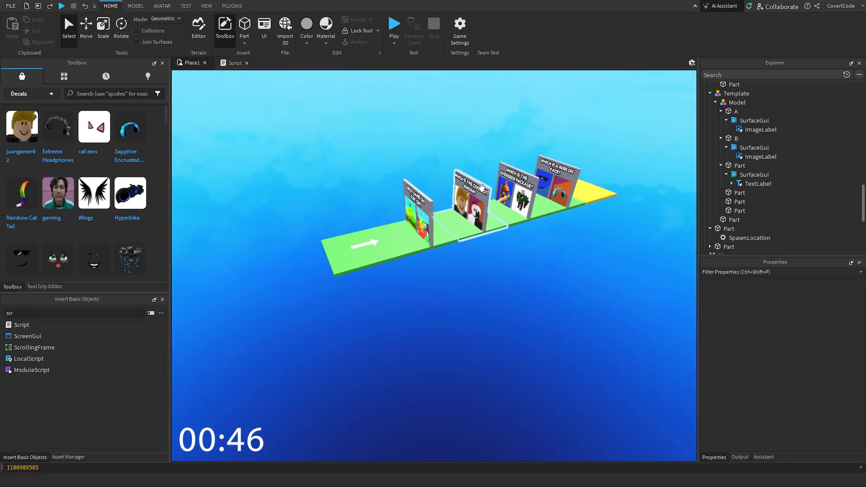
scroll(781, 166, down, 5)
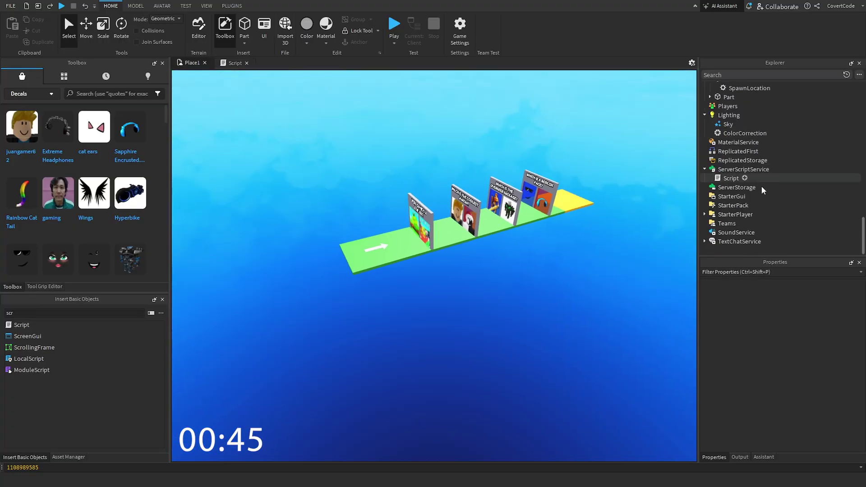
click(730, 196)
scroll(377, 310, up, 8)
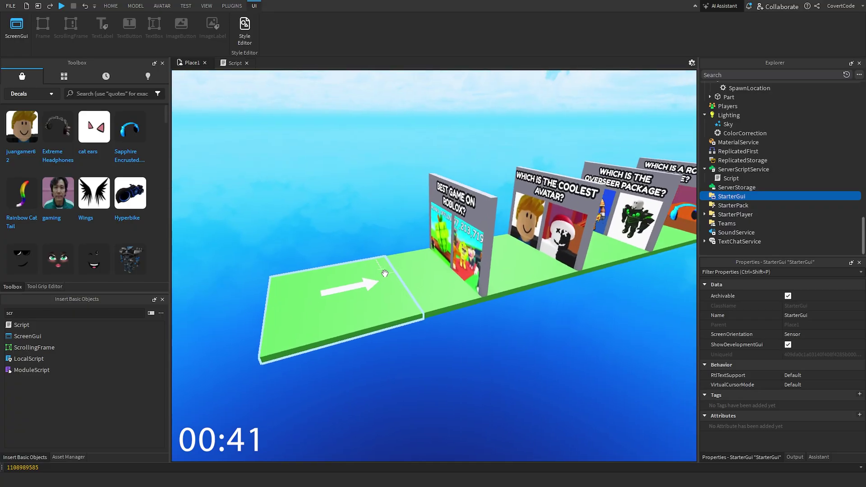
right_drag(384, 273, 387, 265)
key(d)
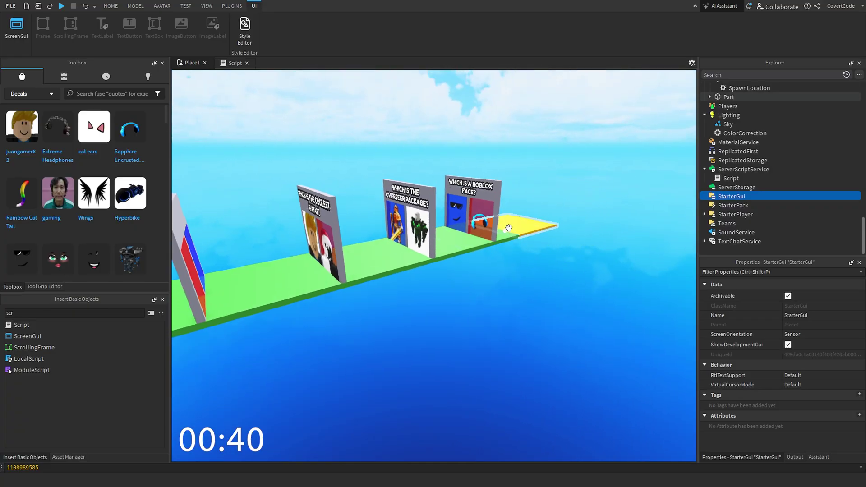
click(575, 200)
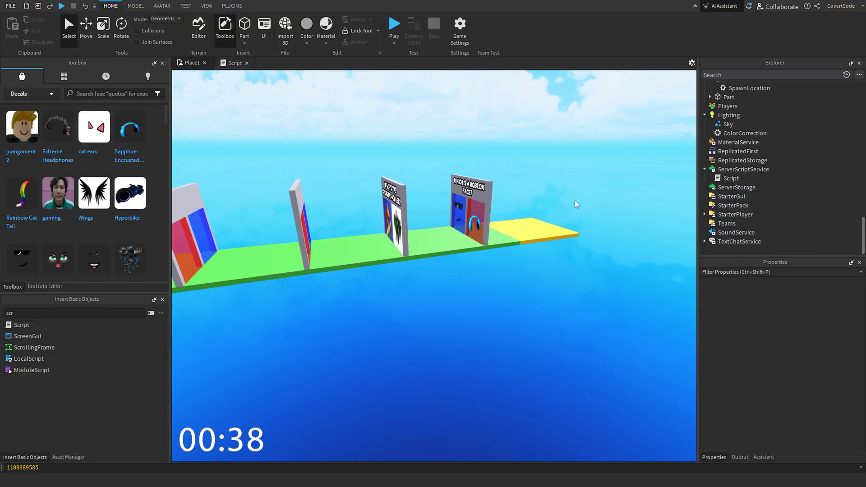
scroll(578, 202, up, 10)
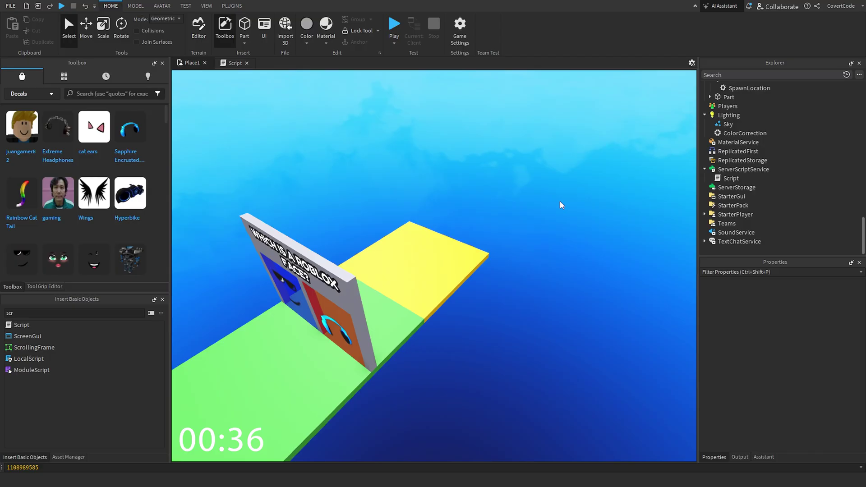
mouse_move(559, 202)
right_down()
mouse_move(590, 190)
mouse_move(571, 201)
right_up()
key(d)
right_drag(534, 329, 527, 303)
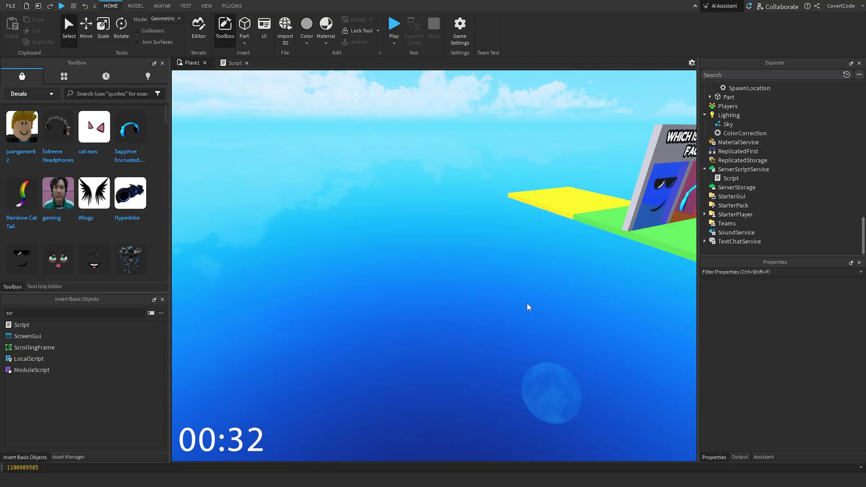
key(s)
key(d)
right_drag(473, 191, 469, 188)
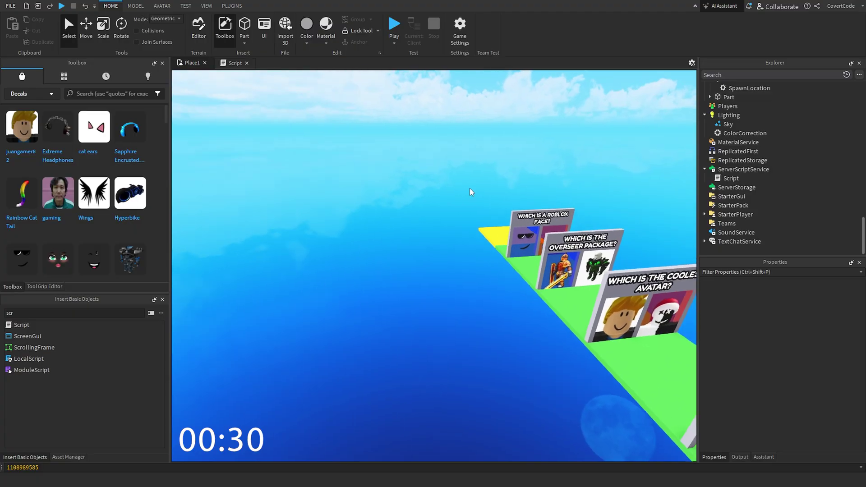
key(s)
right_drag(520, 170, 514, 170)
scroll(514, 170, down, 2)
Add a ScreenGui to StarterGui and place a TextLabel in it about 41 px from the upper and left screen edges.
click(731, 196)
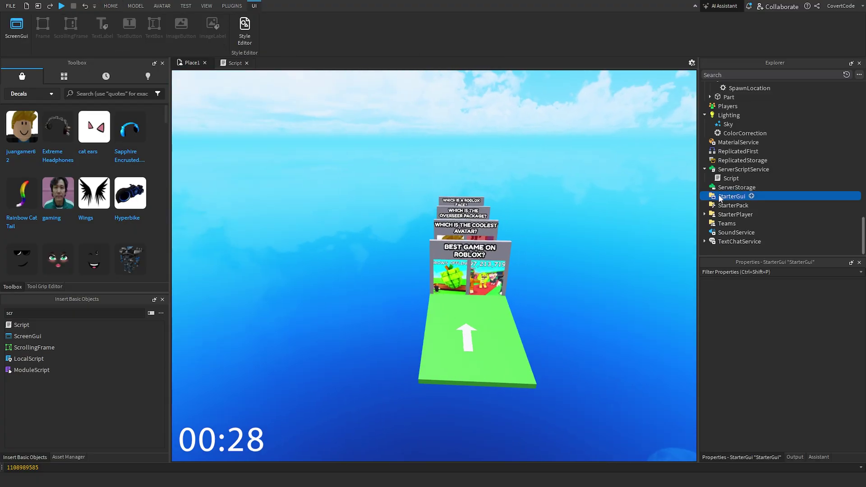
click(58, 311)
text(scr)
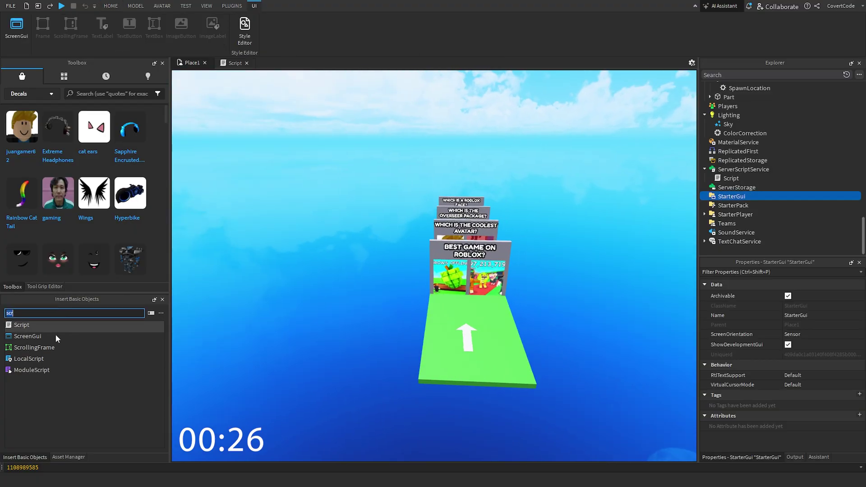
click(55, 336)
text(te)
key(ctrl+a)
text(textla)
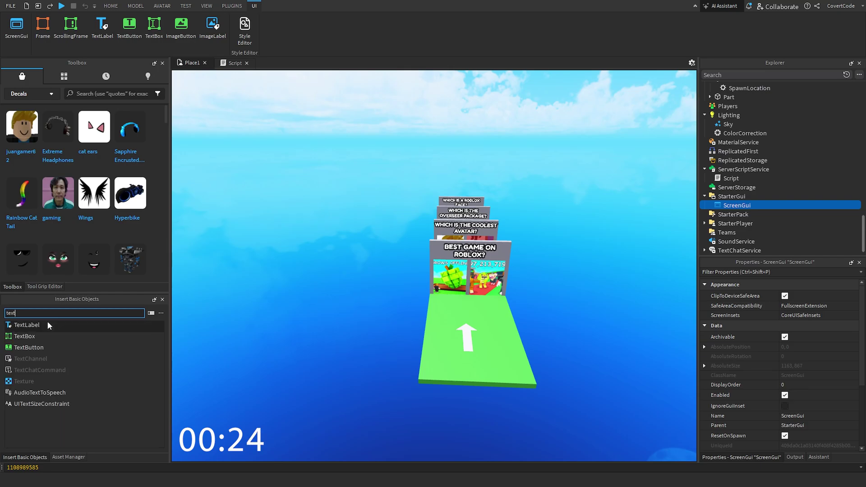
key(Return)
drag(231, 93, 249, 111)
Set the TextLabel's BackgroundTransparency to 1 and its Size to {0.1, 0},{0.1, 0}.
click(813, 395)
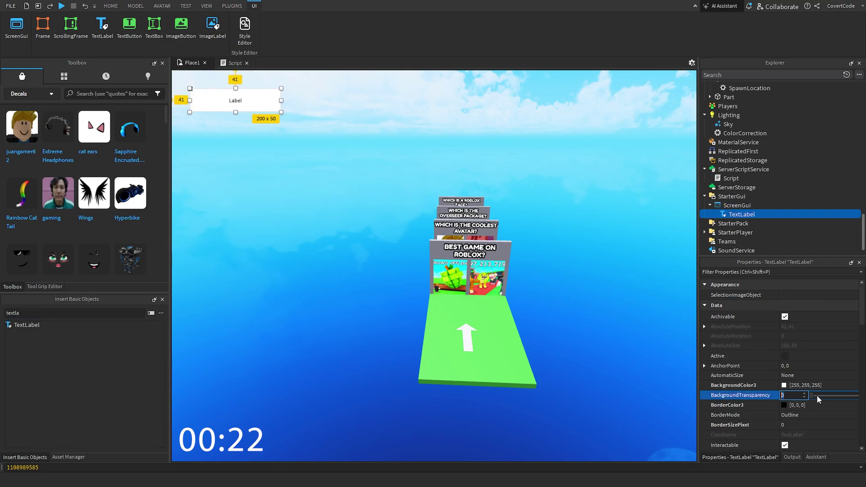
text(1)
key(Return)
scroll(812, 381, down, 3)
click(808, 366)
text(.1, 0},{0)
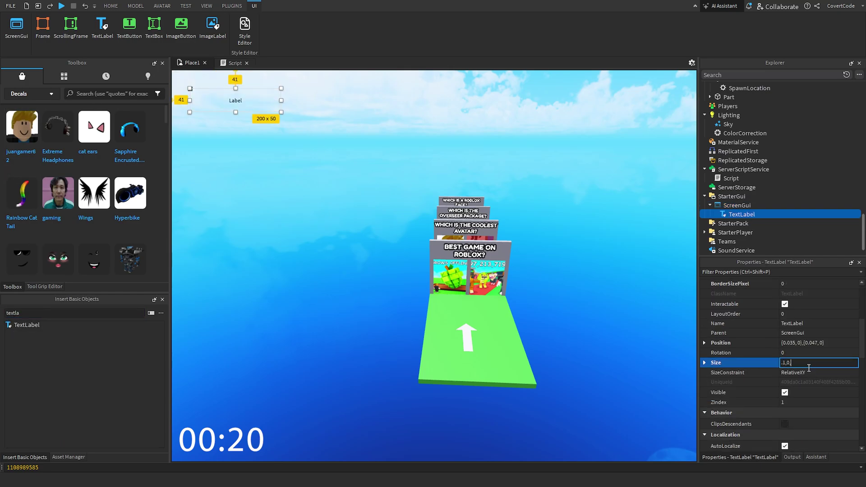
text(.1, 0)
key(Return)
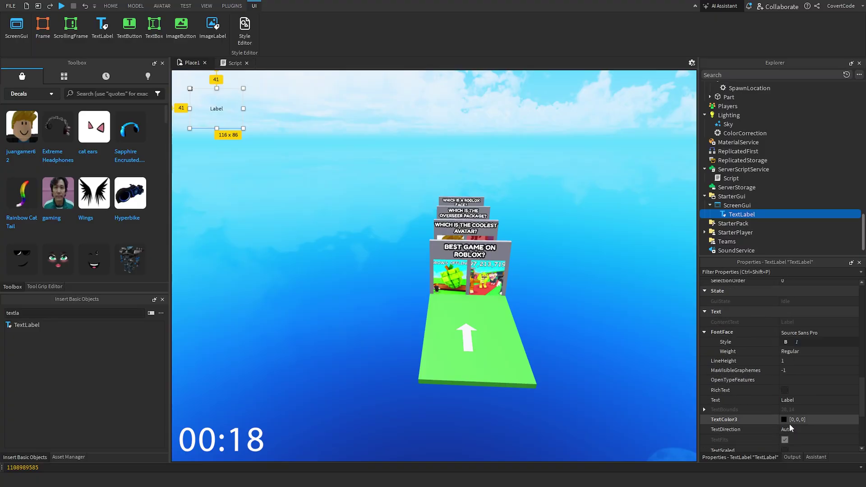
Set the TextLabel's text to "GET TO THE END FOR FREE REWARDS!" and its TextColor3 to white (255, 255, 255).
click(787, 400)
text(GET TO THE END FOR FREE REWARDS!)
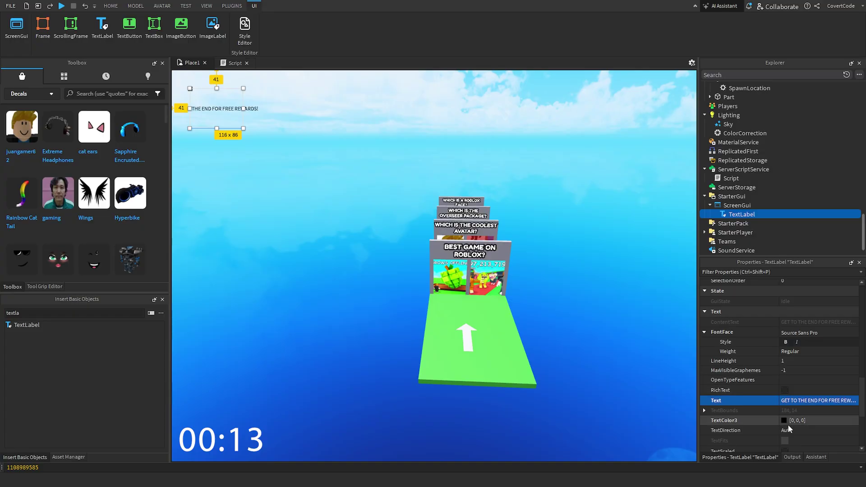
click(784, 420)
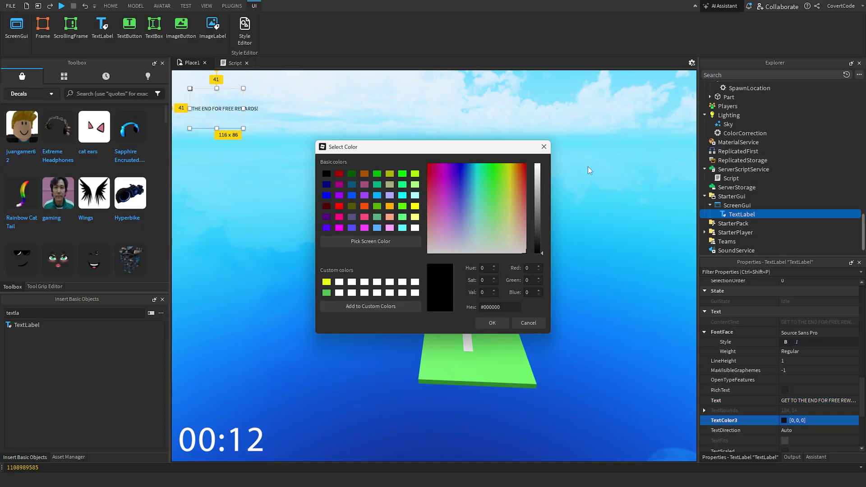
click(492, 323)
scroll(844, 389, down, 5)
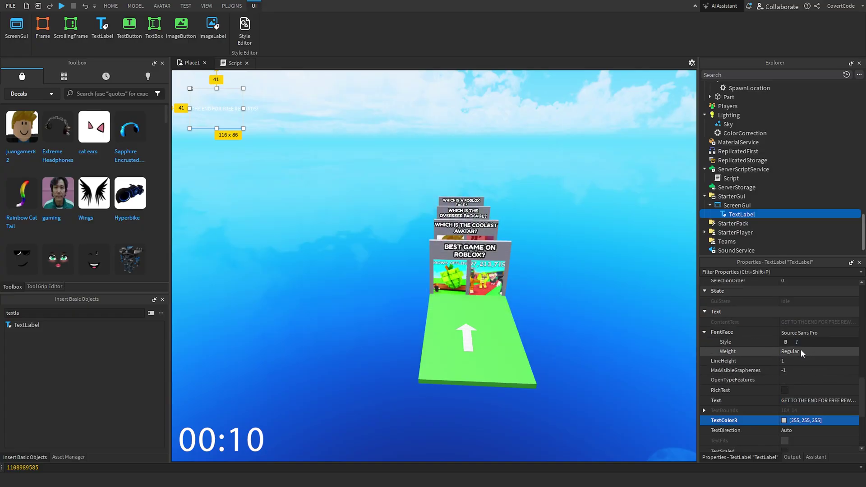
Change the TextLabel's FontFace to a heavier font.
click(806, 335)
click(810, 336)
scroll(810, 336, down, 5)
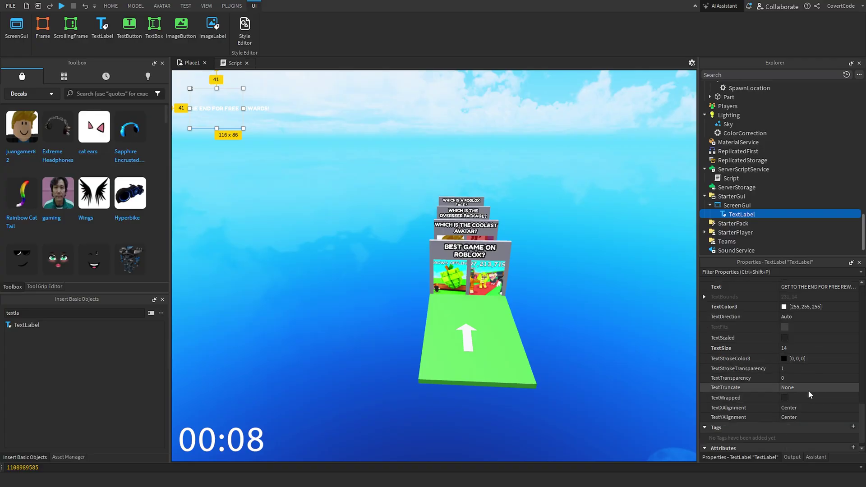
Turn on TextScaled for the TextLabel and add a UIStroke to it.
click(785, 337)
text(str)
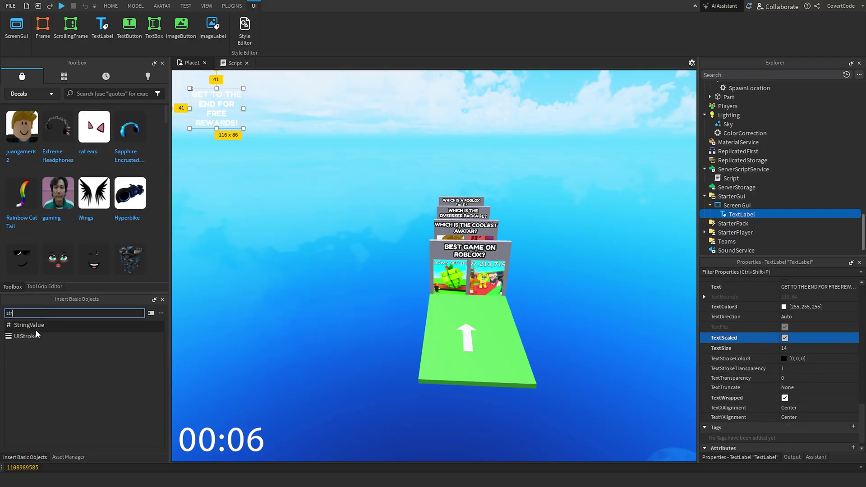
click(26, 336)
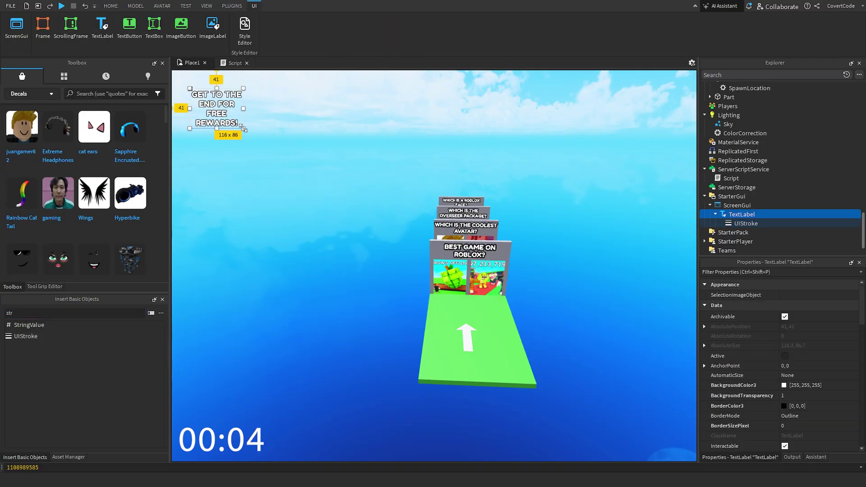
Stretch the TextLabel into a wide banner across the upper centre of the view and playtest the course with it on screen.
drag(475, 116, 537, 110)
key(F5)
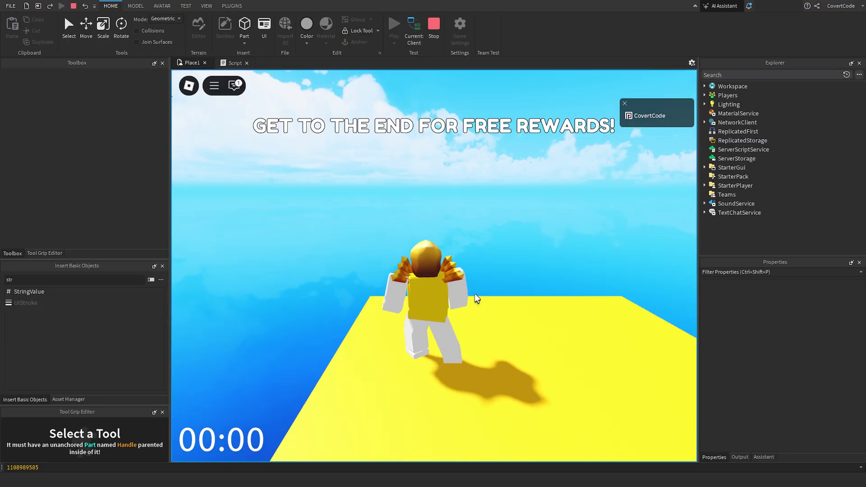
right_drag(475, 295, 457, 280)
right_drag(394, 285, 406, 284)
key(w)
scroll(408, 289, down, 10)
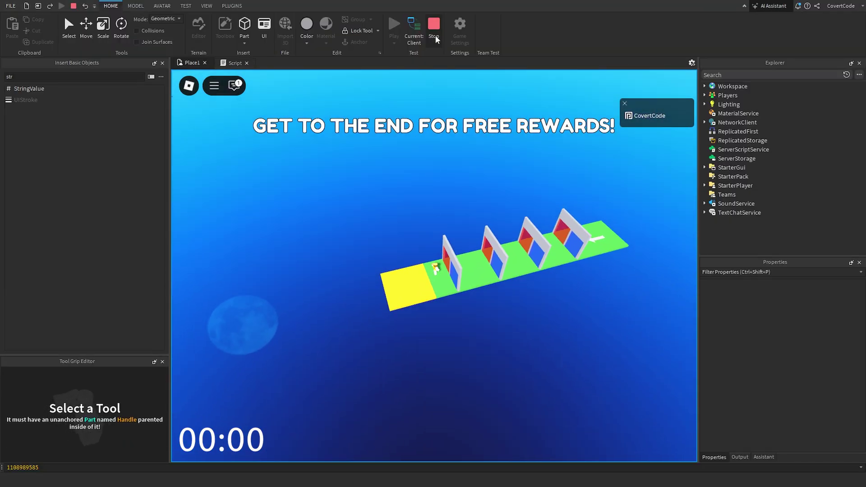
click(433, 32)
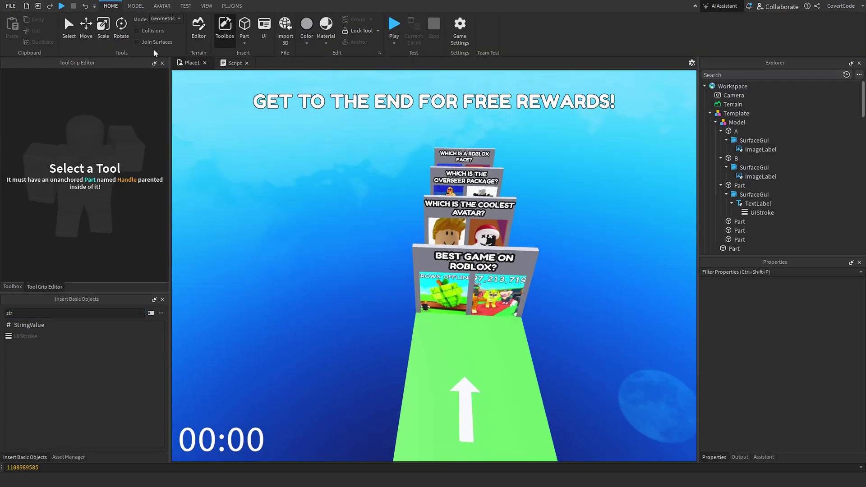
Select the yellow end platform behind the last question gate.
click(69, 30)
key(w)
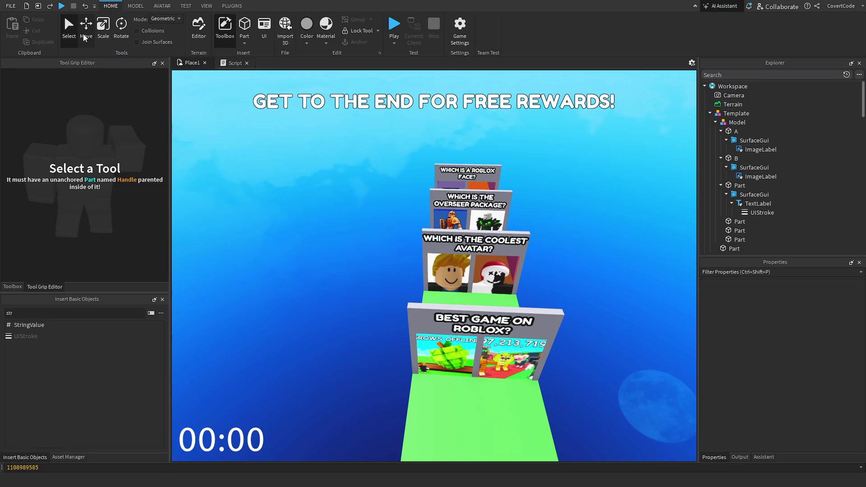
right_drag(463, 180, 464, 181)
click(467, 216)
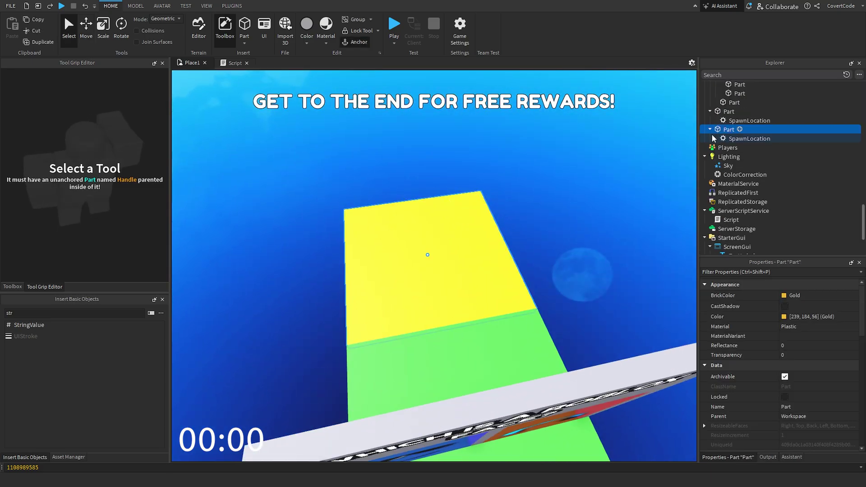
Playtest the course with the Output shown, walking from the start through the doors of each question gate to the "WHICH IS A ROBLOX FACE?" gate.
key(F5)
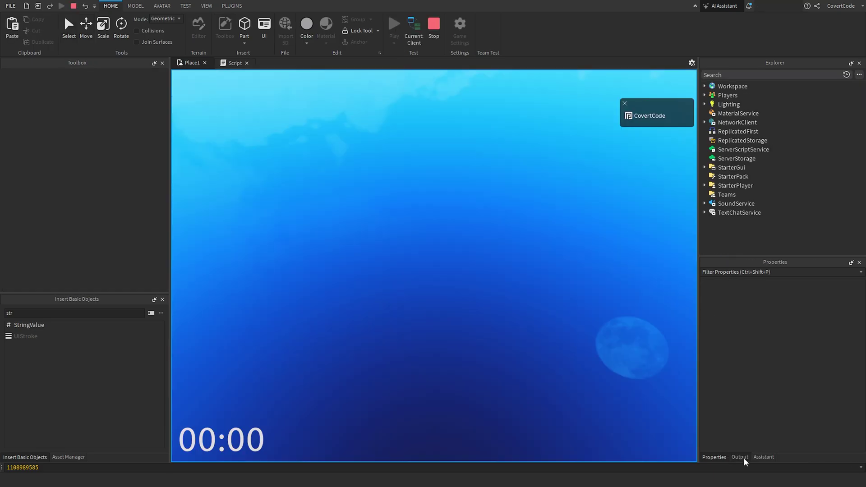
click(739, 457)
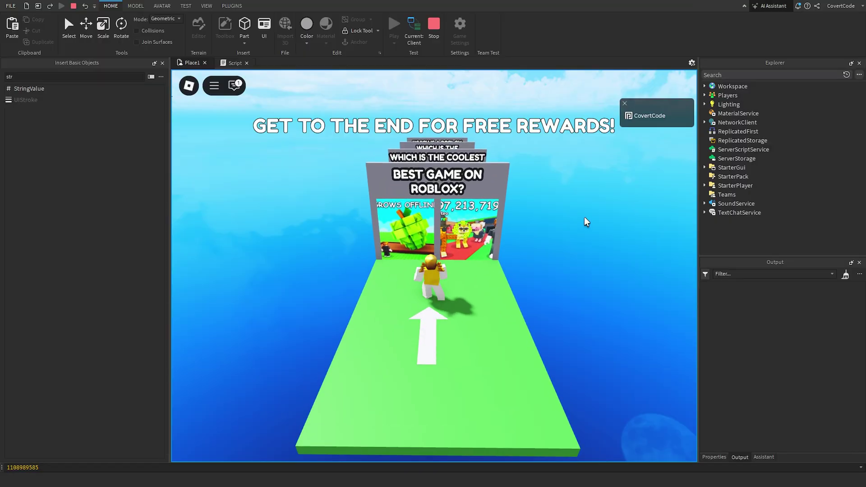
key(w)
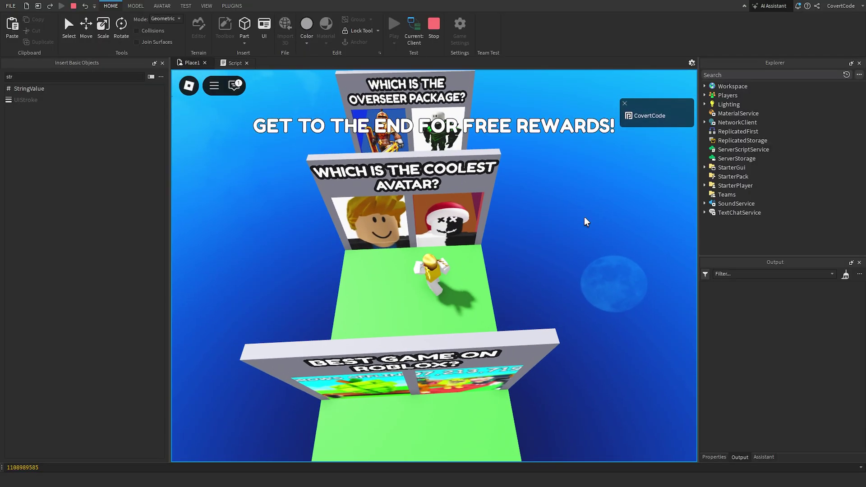
right_drag(584, 218, 585, 218)
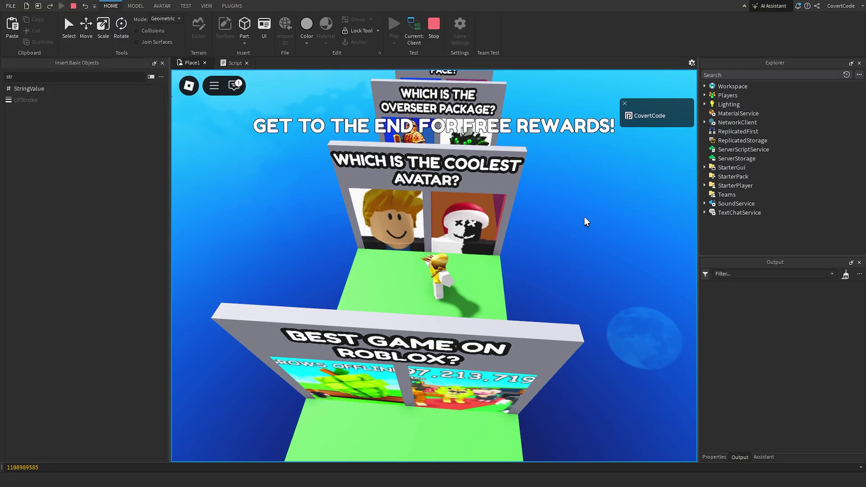
key(a)
key(w)
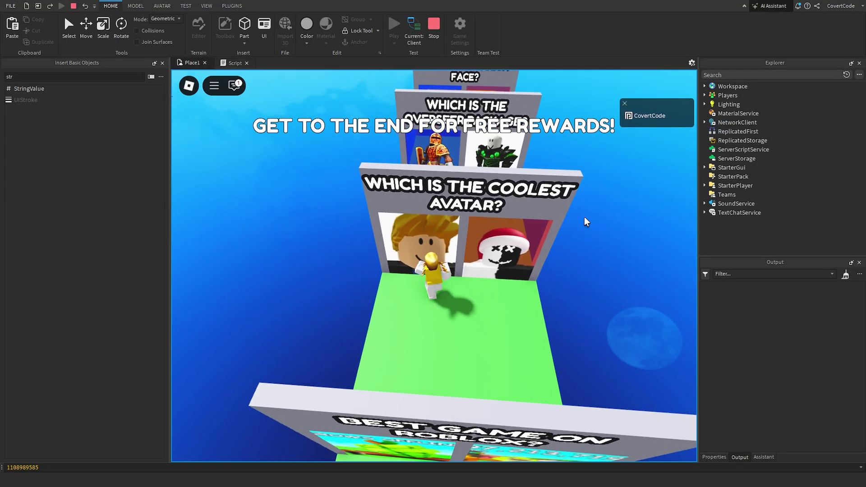
key(w)
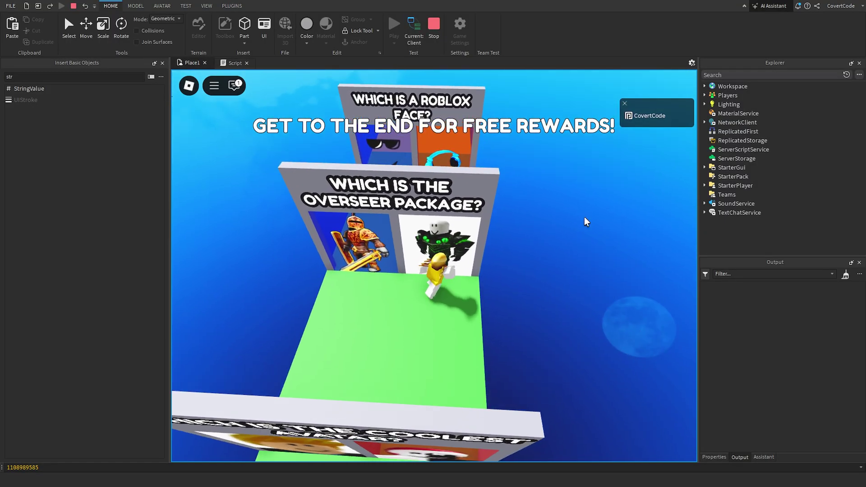
key(w)
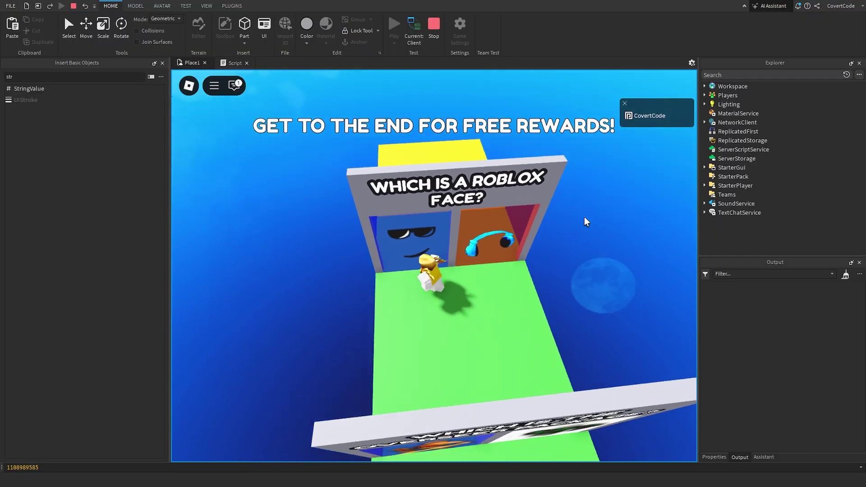
key(w)
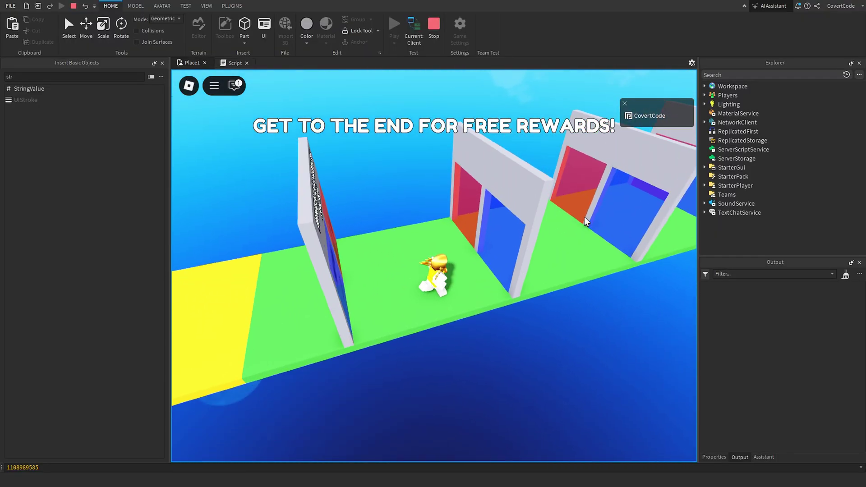
key(w)
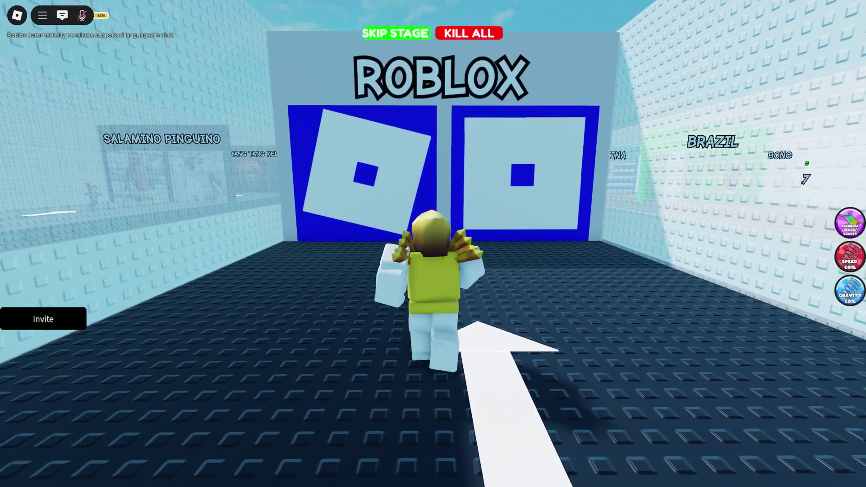
key(w)
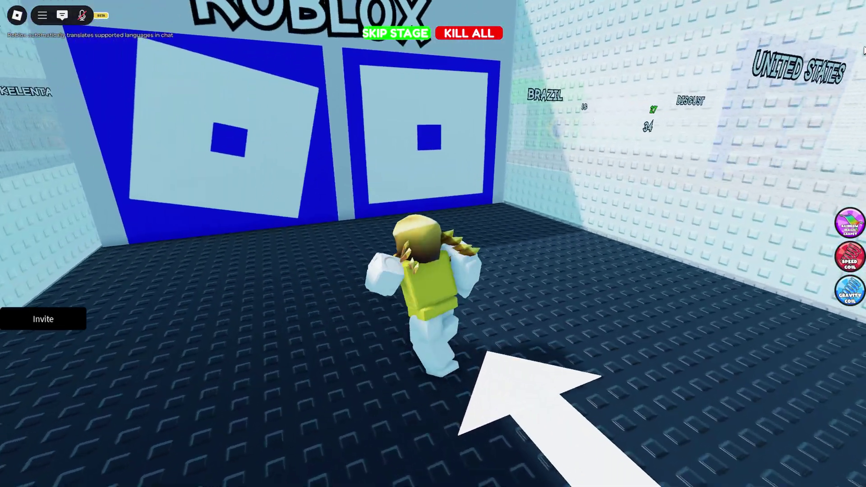
scroll(861, 52, down, 4)
right_drag(864, 51, 854, 62)
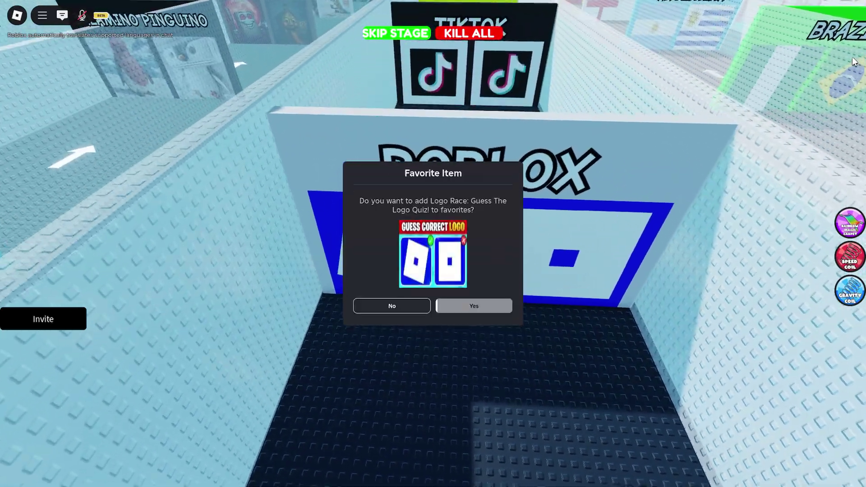
key(w)
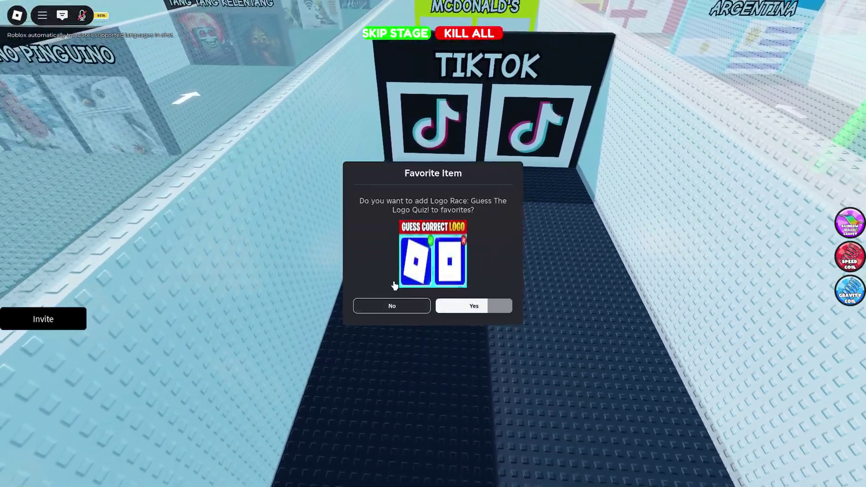
click(393, 304)
key(w)
right_drag(651, 129, 726, 103)
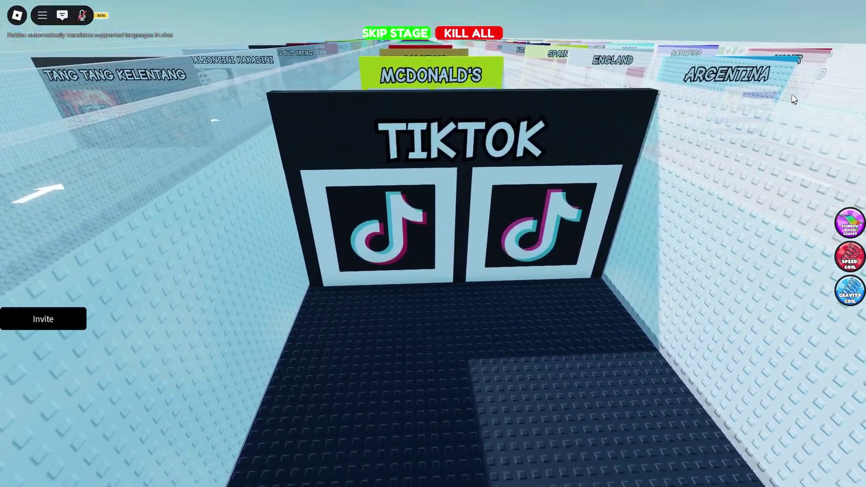
key(w)
right_drag(792, 94, 765, 94)
key(w)
key(w)
key(w)
key(d)
key(s)
key(a)
key(d)
key(w)
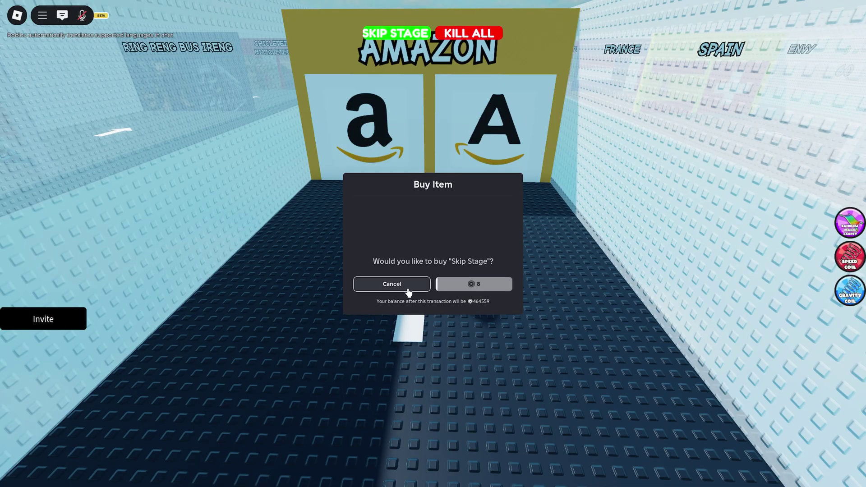
click(392, 284)
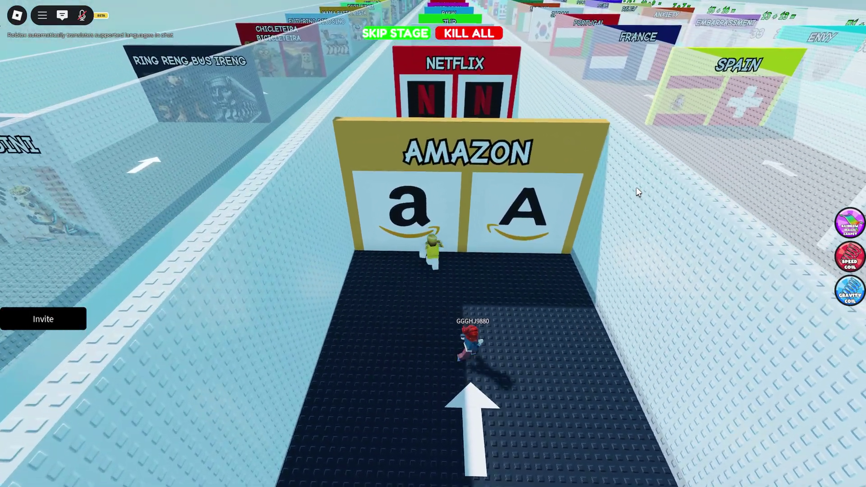
key(w)
right_drag(636, 188, 636, 188)
right_drag(721, 125, 721, 124)
key(w)
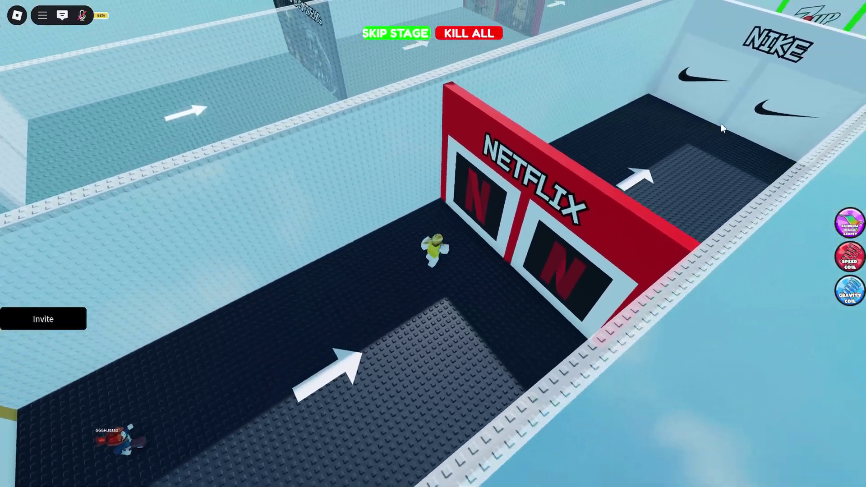